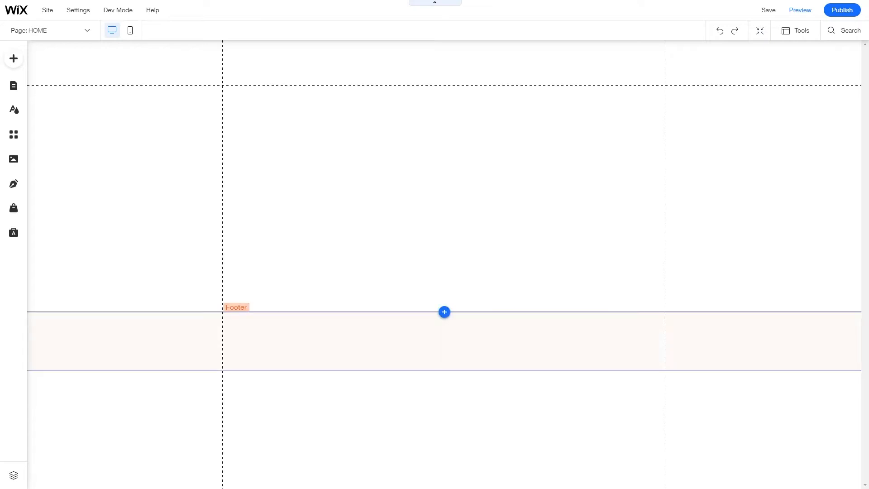
Step: Examine the HOME page's body, header and footer sections and the list of available pages
{"action": "left_click", "coordinate": [279, 124]}
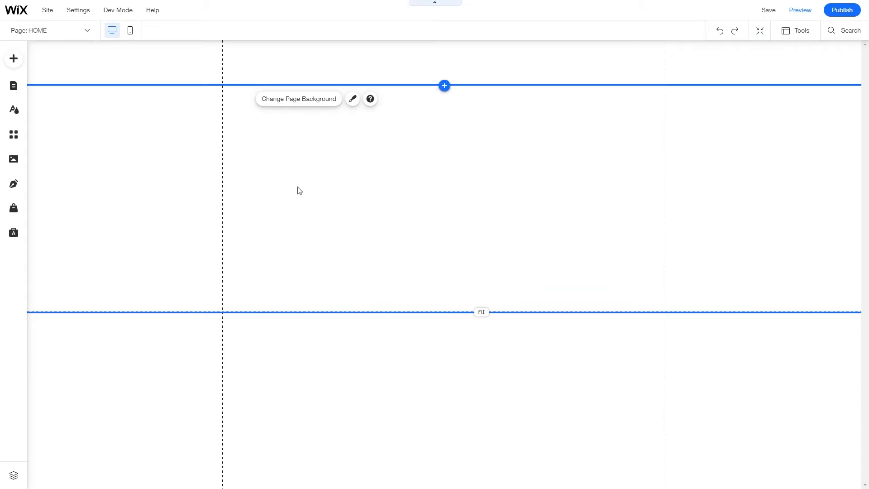
{"action": "left_click", "coordinate": [194, 67]}
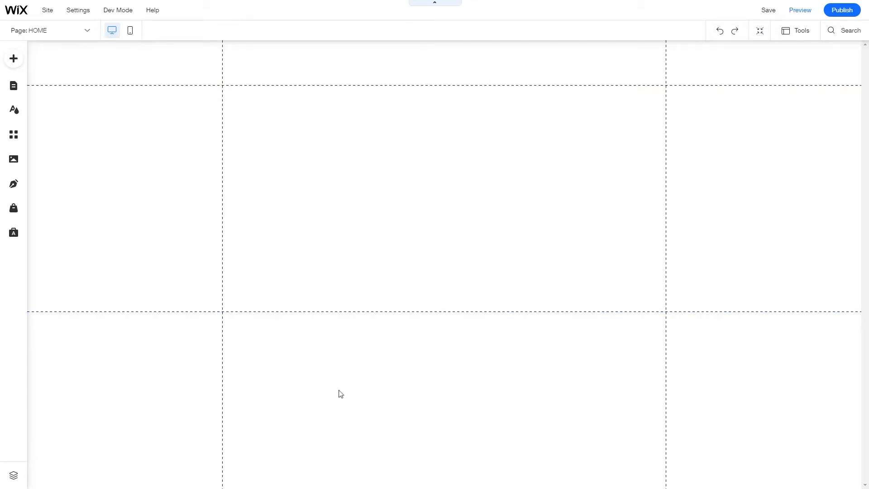
{"action": "left_click", "coordinate": [266, 348]}
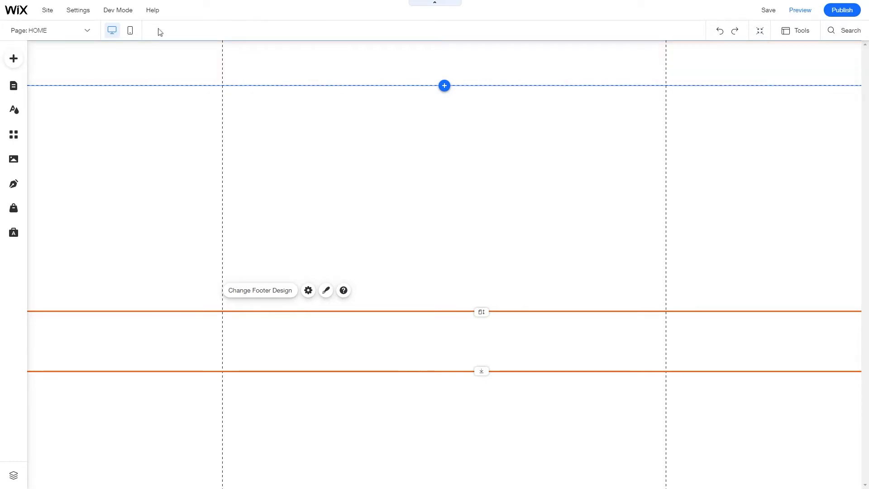
{"action": "left_click", "coordinate": [73, 35]}
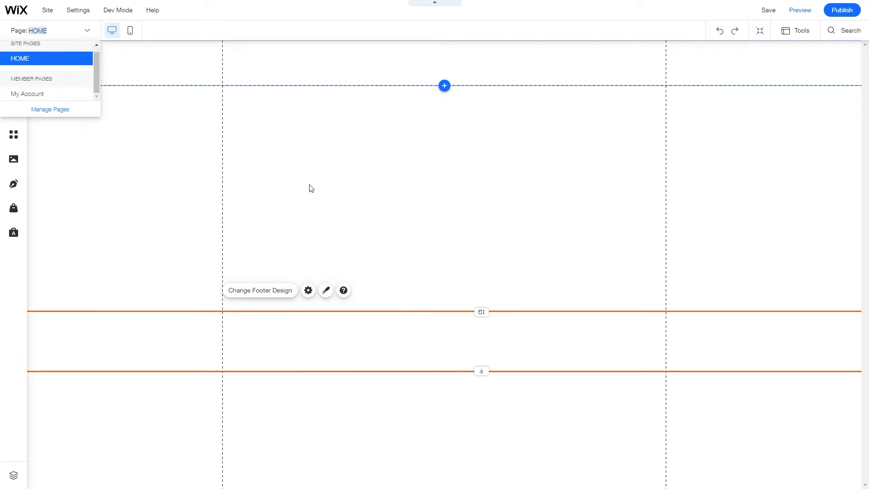
{"action": "scroll", "coordinate": [74, 60], "scroll_direction": "up", "scroll_amount": 1}
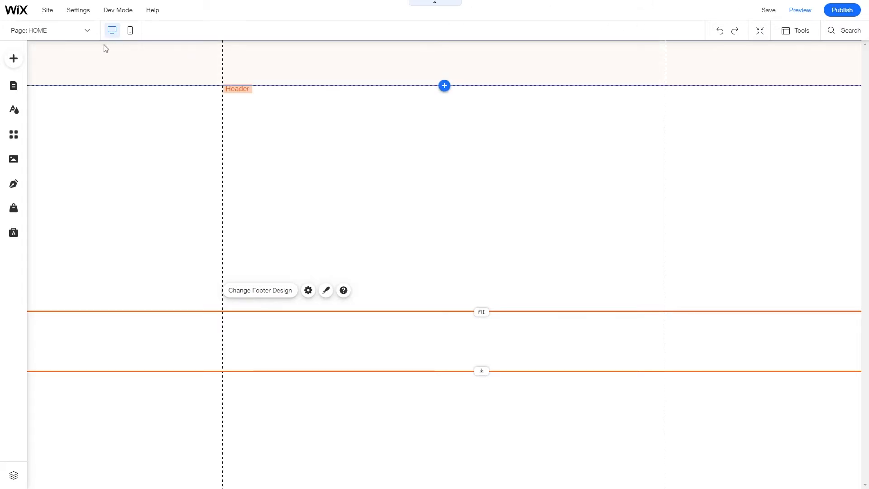
Step: Switch to the mobile version of the site and show the floating editing Toolbar
{"action": "left_click", "coordinate": [132, 31]}
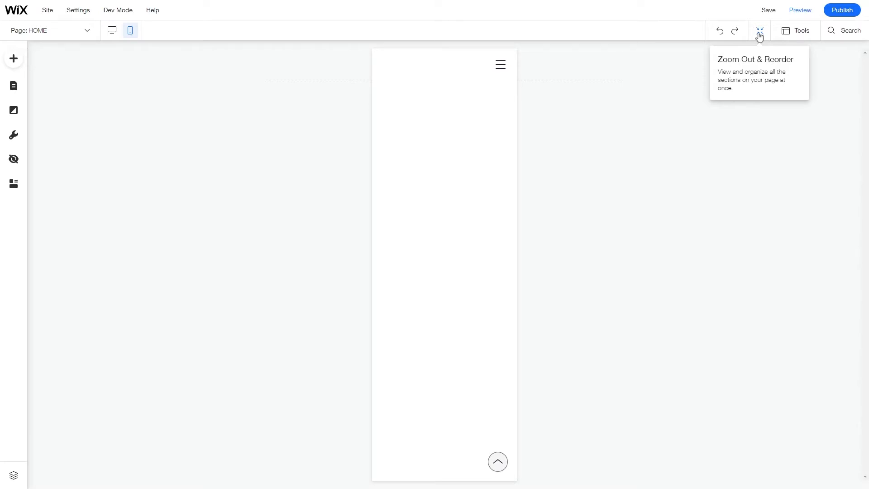
{"action": "left_click", "coordinate": [802, 39]}
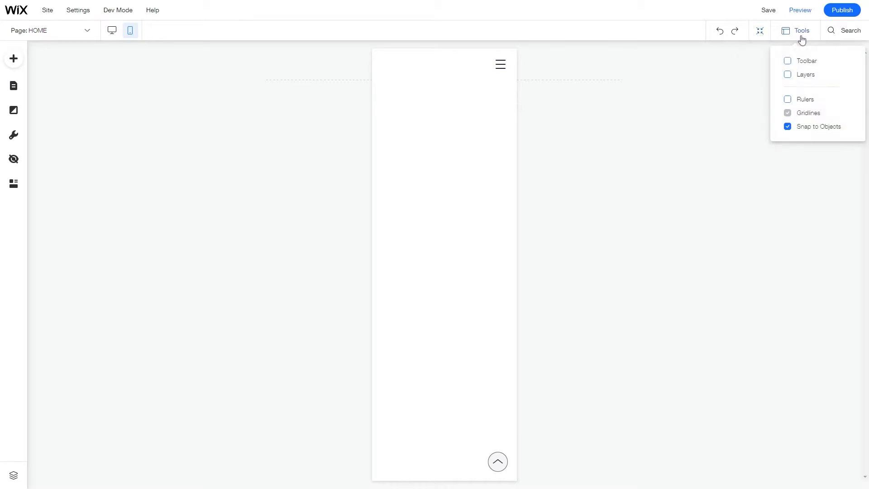
{"action": "left_click", "coordinate": [812, 62]}
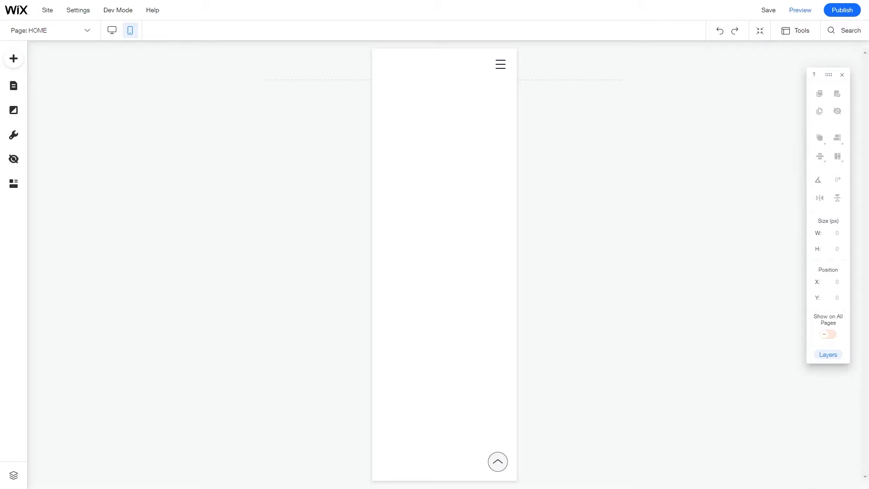
Step: Check the elements available for mobile, return to the desktop version and browse its element categories from Strip to Contact & Forms
{"action": "left_click", "coordinate": [14, 60]}
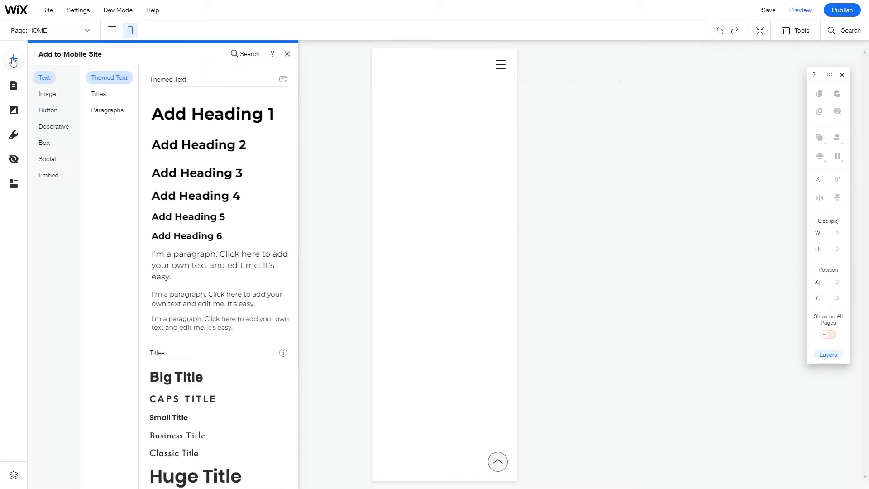
{"action": "left_click", "coordinate": [111, 30]}
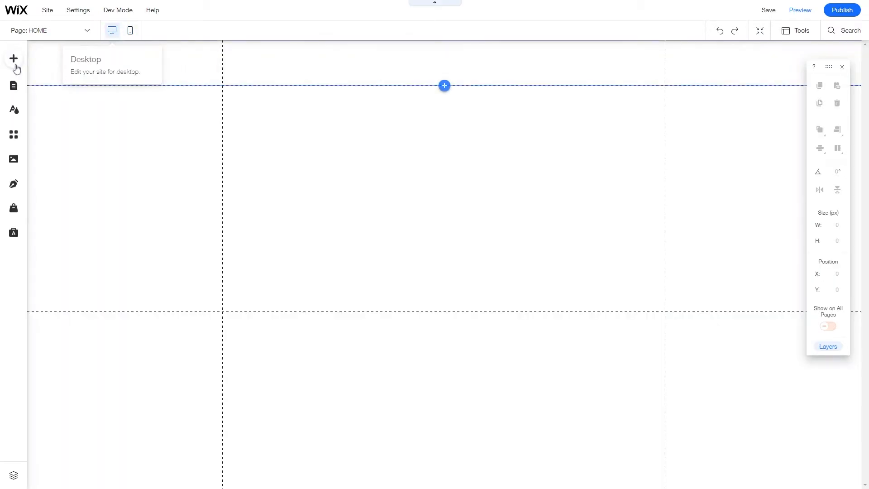
{"action": "left_click", "coordinate": [14, 60]}
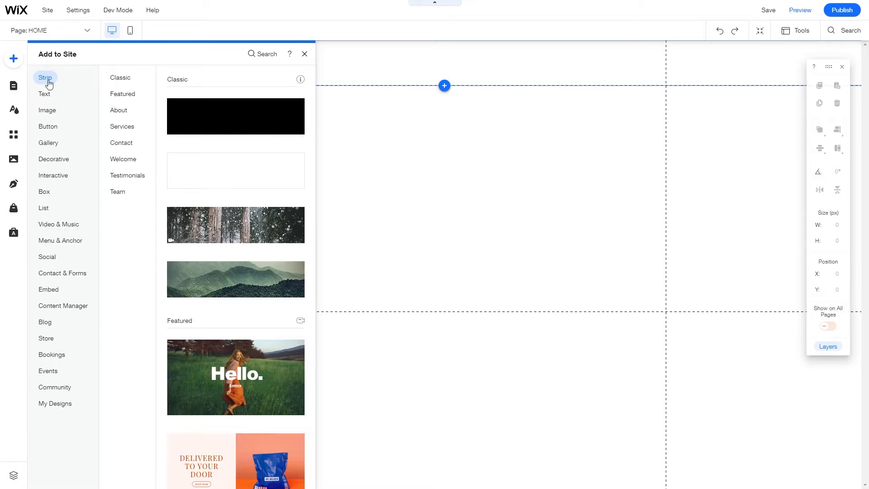
{"action": "left_click", "coordinate": [46, 110]}
{"action": "mouse_move", "coordinate": [44, 76]}
{"action": "left_click", "coordinate": [47, 109]}
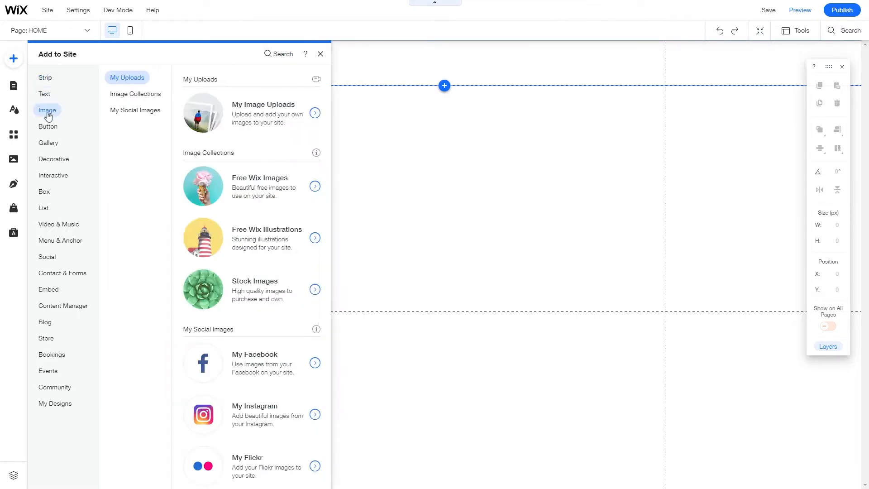
{"action": "mouse_move", "coordinate": [56, 132]}
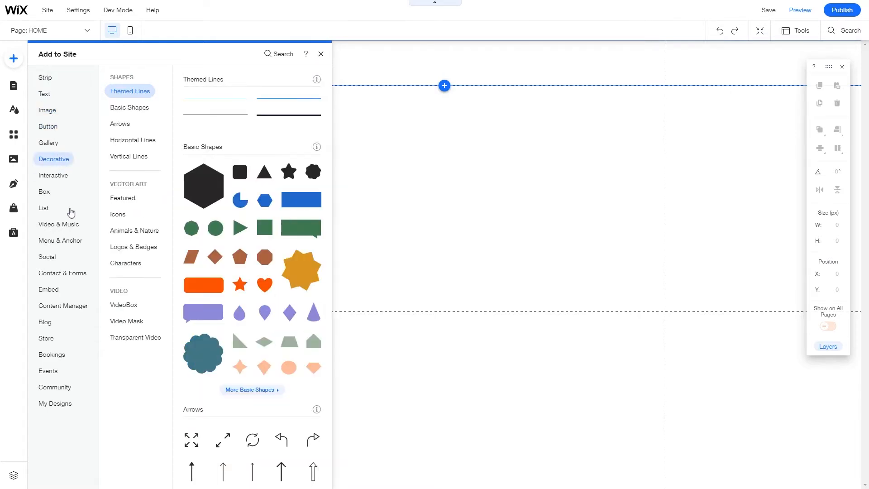
{"action": "mouse_move", "coordinate": [36, 234]}
{"action": "mouse_move", "coordinate": [41, 174]}
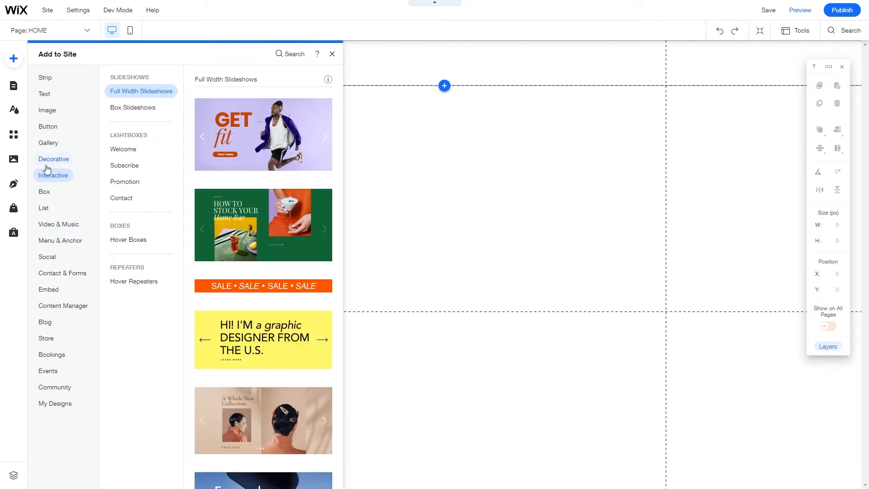
{"action": "mouse_move", "coordinate": [57, 278]}
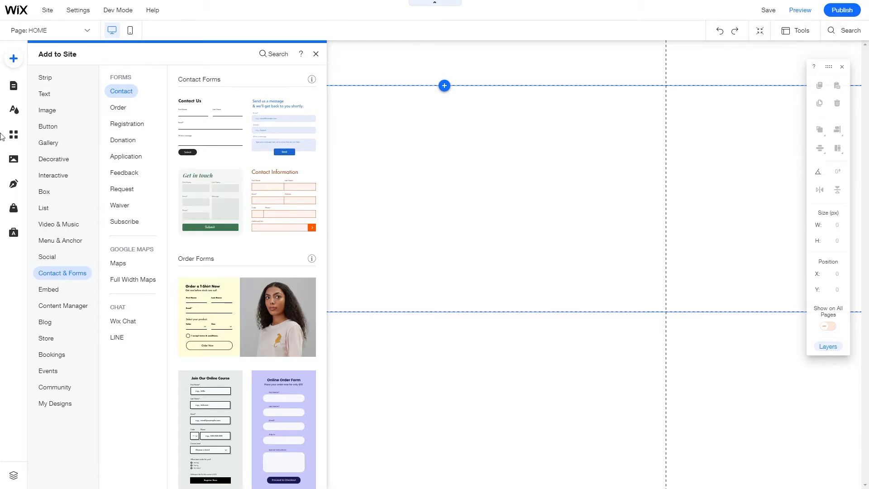
Step: Look through the site's page list, the design options, the media sources and the Decorative elements
{"action": "left_click", "coordinate": [15, 87]}
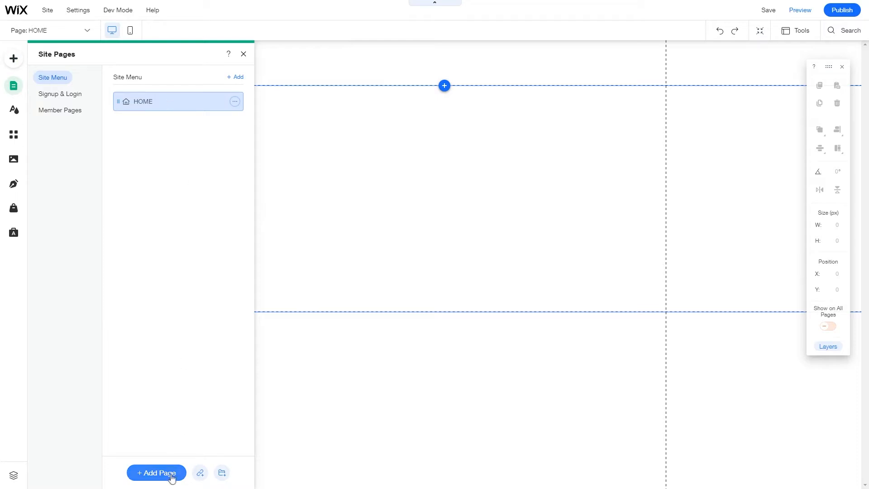
{"action": "left_click", "coordinate": [14, 111]}
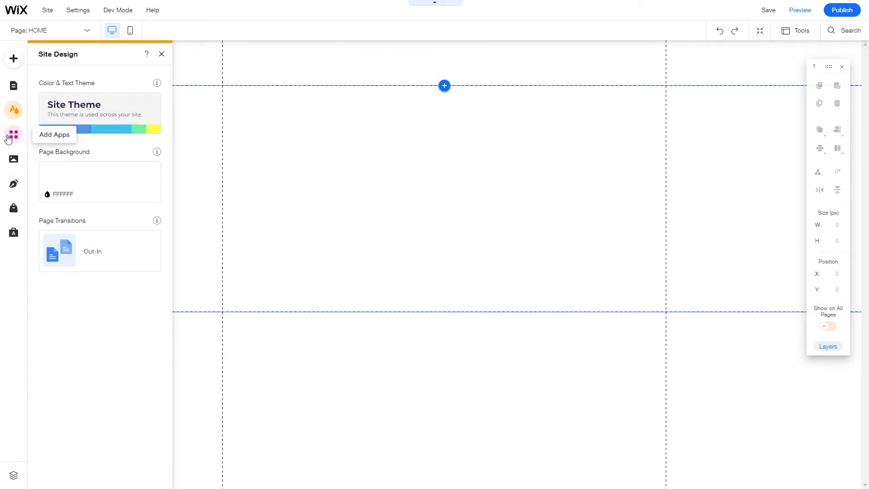
{"action": "left_click", "coordinate": [14, 159]}
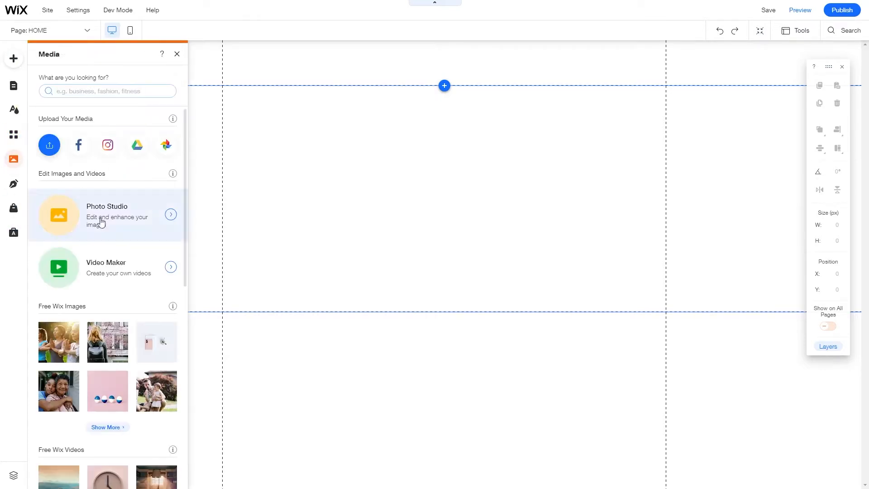
{"action": "scroll", "coordinate": [107, 289], "scroll_direction": "down", "scroll_amount": 2}
{"action": "scroll", "coordinate": [91, 226], "scroll_direction": "up", "scroll_amount": 3}
{"action": "left_click", "coordinate": [14, 59]}
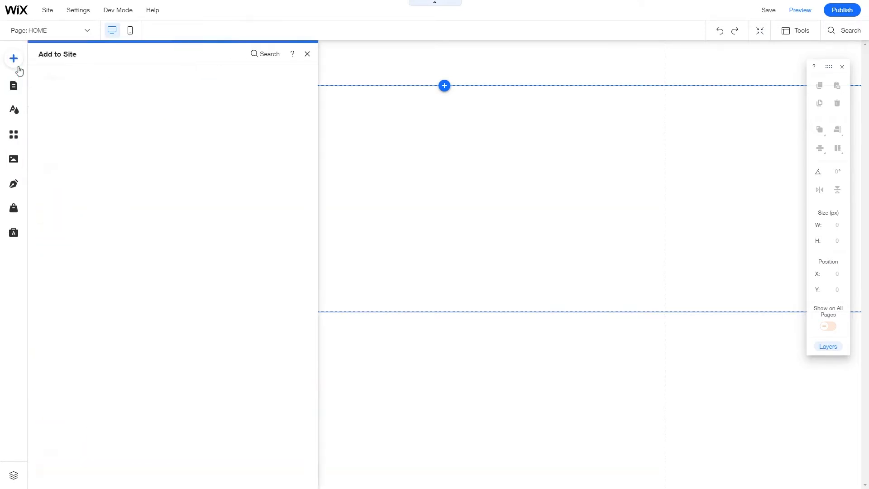
{"action": "left_click", "coordinate": [54, 159]}
Step: Review the site theme's heading and paragraph text styles, and close the site design settings
{"action": "left_click", "coordinate": [11, 110]}
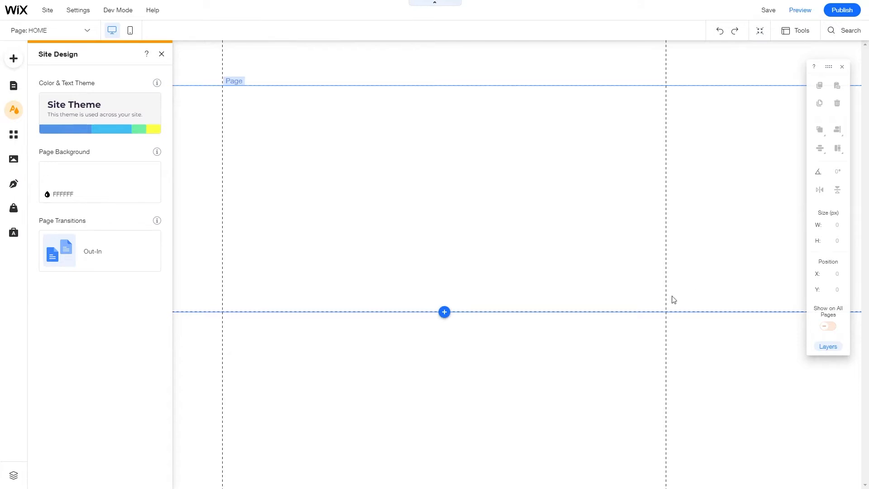
{"action": "mouse_move", "coordinate": [123, 173]}
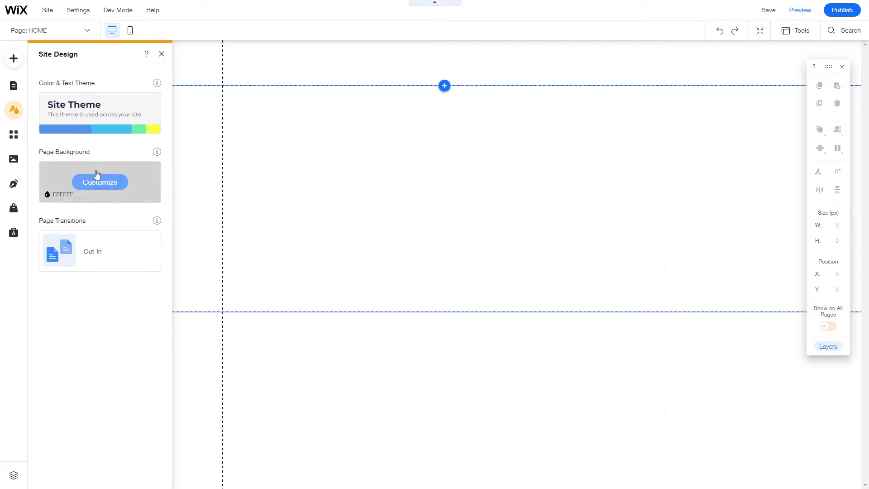
{"action": "mouse_move", "coordinate": [76, 122]}
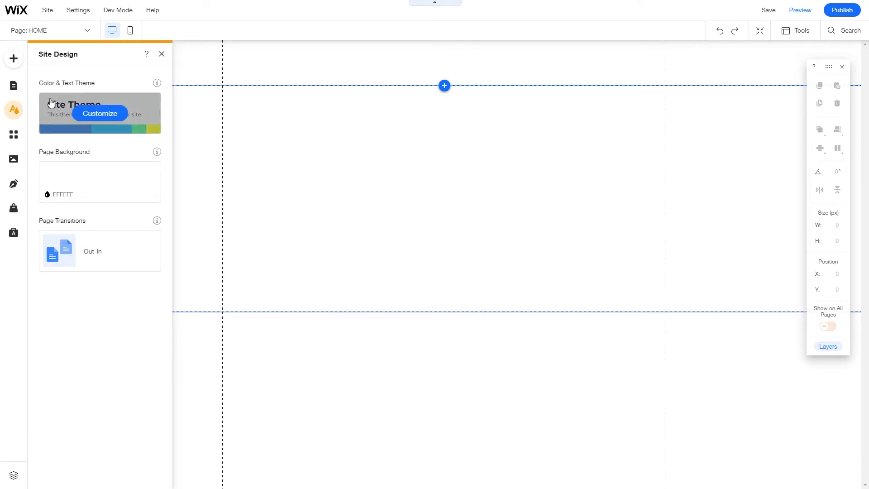
{"action": "left_click", "coordinate": [89, 114]}
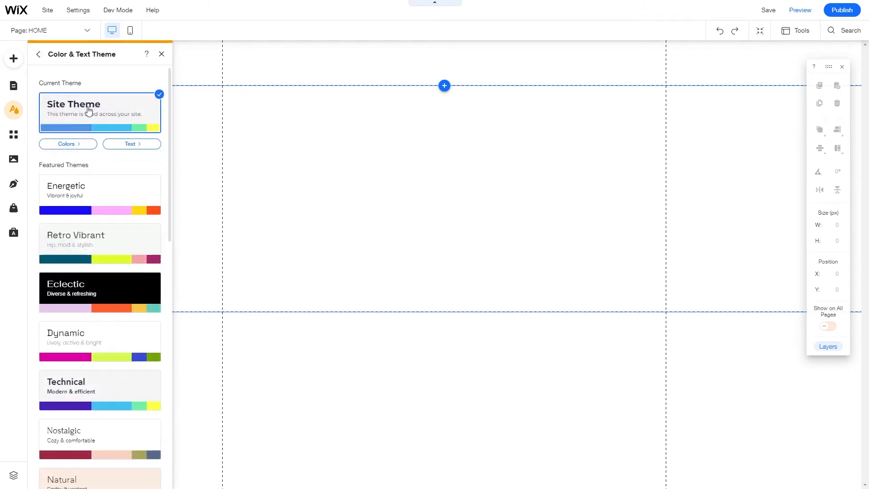
{"action": "left_click", "coordinate": [110, 145]}
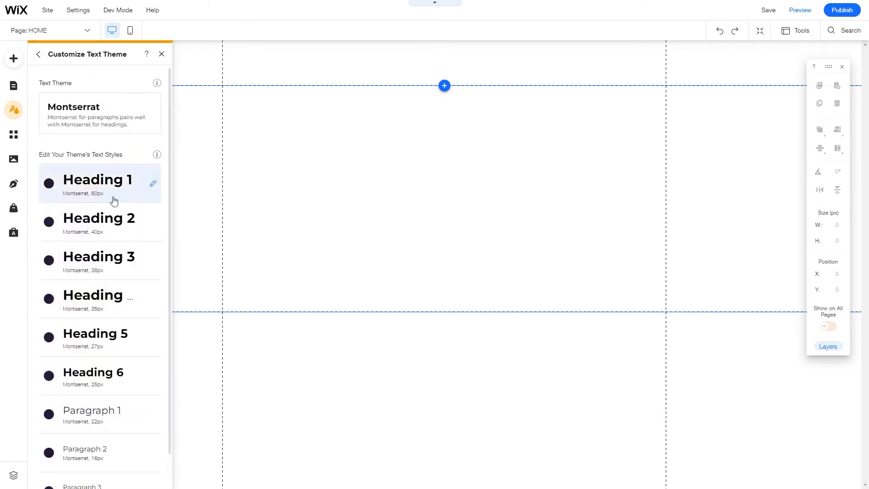
{"action": "scroll", "coordinate": [100, 272], "scroll_direction": "down", "scroll_amount": 1}
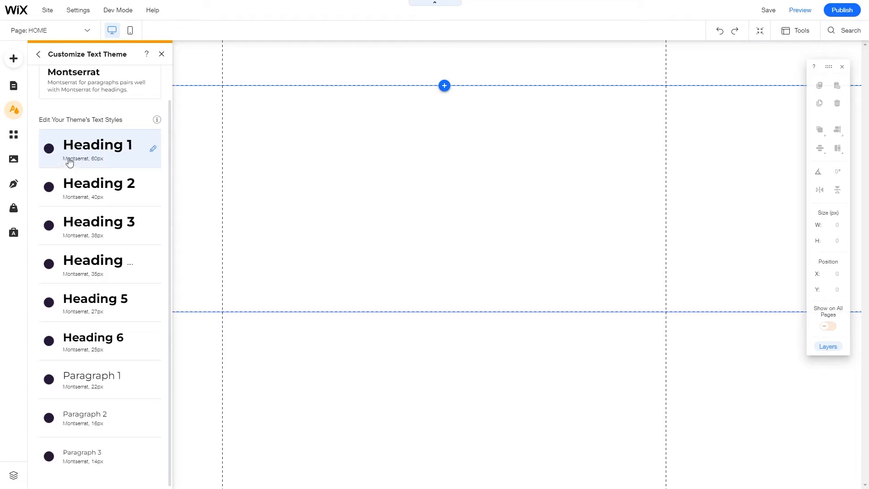
{"action": "scroll", "coordinate": [61, 227], "scroll_direction": "up", "scroll_amount": 1}
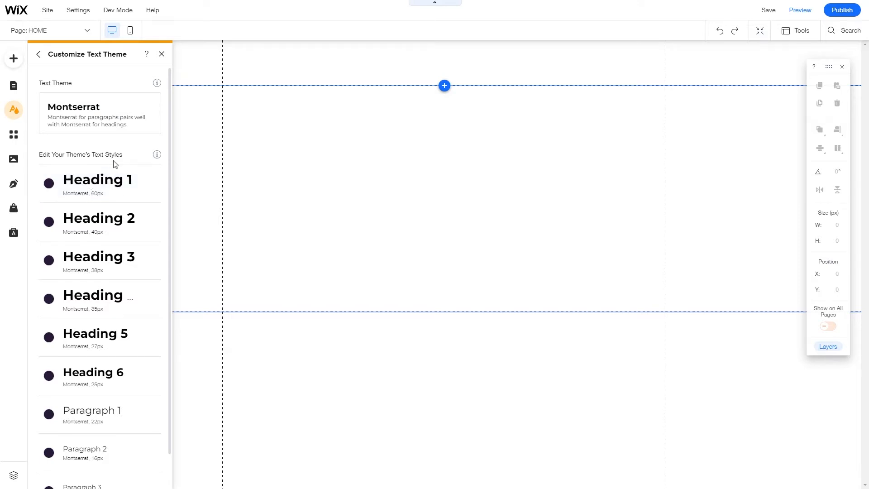
{"action": "left_click", "coordinate": [161, 54]}
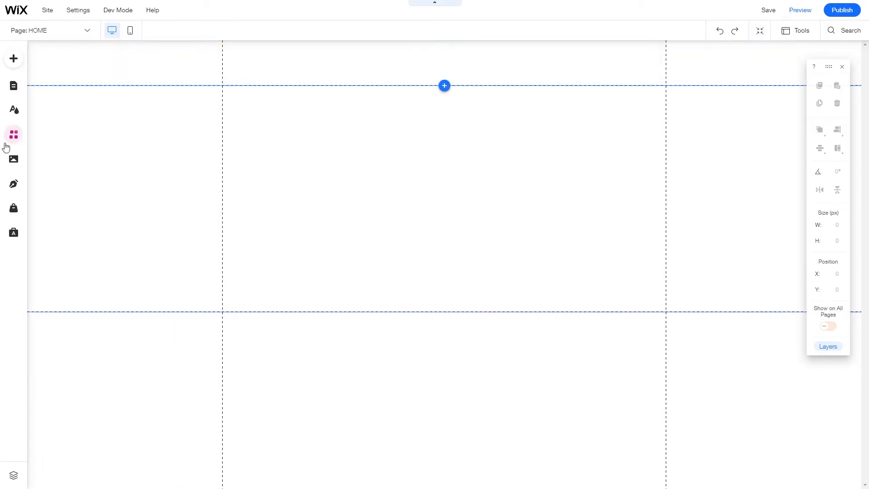
Step: Select the page header and examine the site theme's color palette and text styles
{"action": "left_click", "coordinate": [138, 74]}
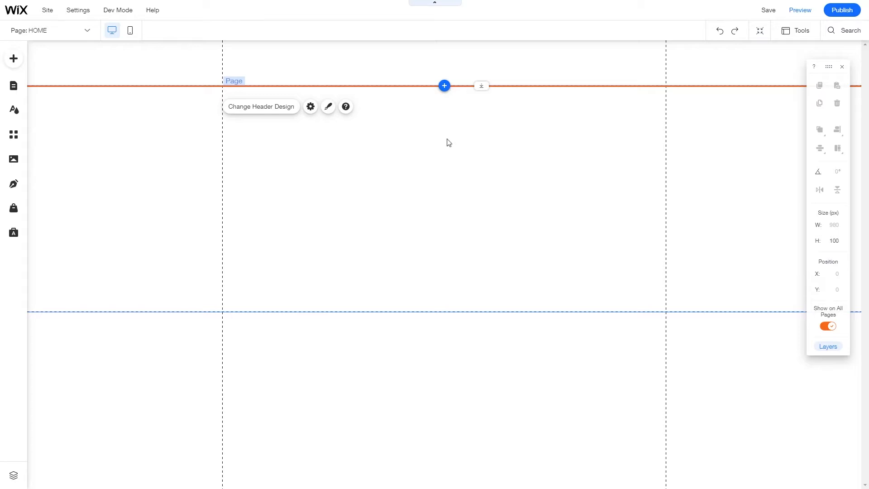
{"action": "left_click", "coordinate": [16, 108]}
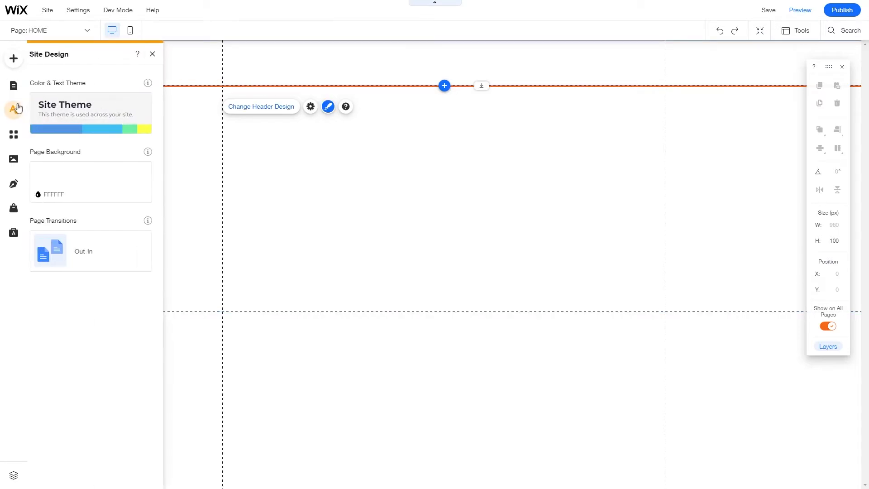
{"action": "left_click", "coordinate": [101, 112]}
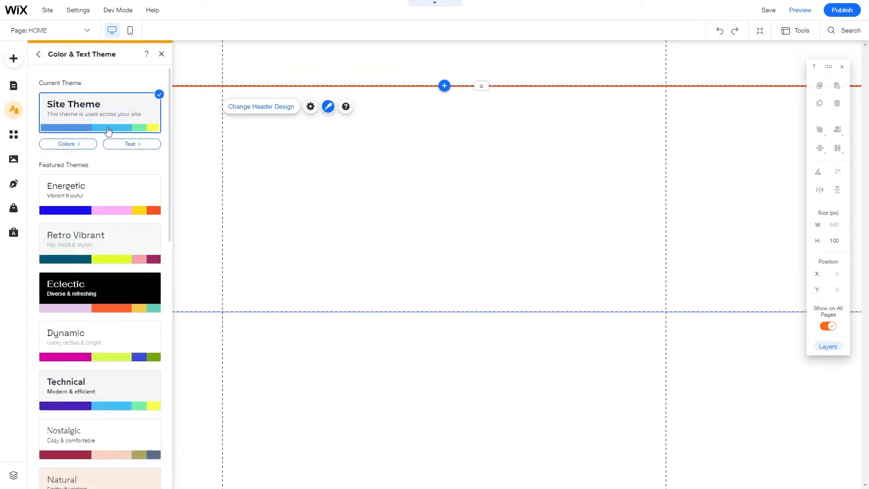
{"action": "left_click", "coordinate": [64, 143]}
{"action": "left_click", "coordinate": [39, 56]}
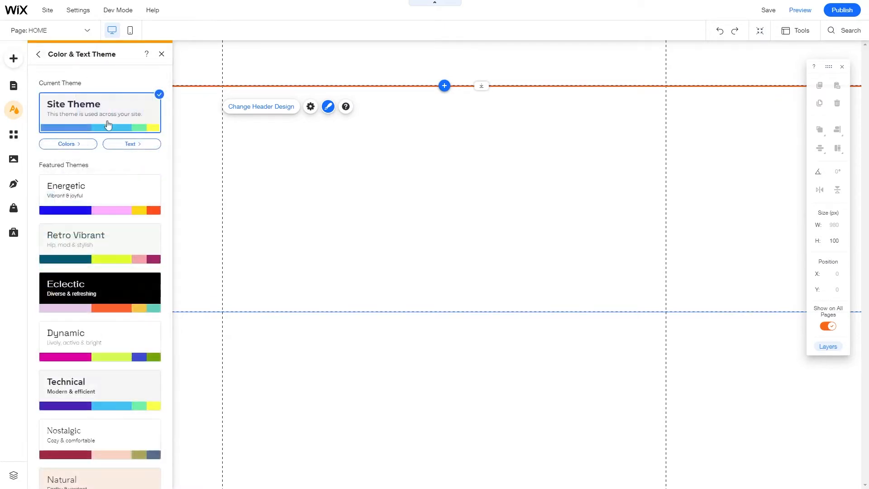
{"action": "left_click", "coordinate": [126, 146]}
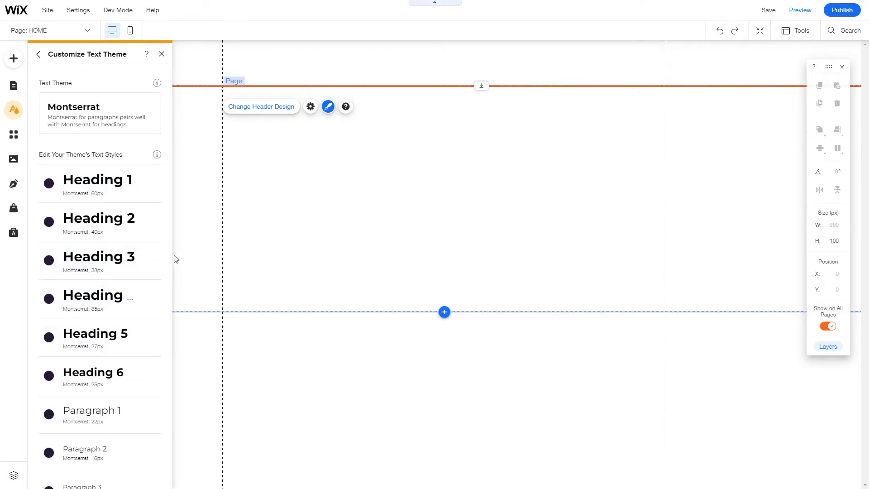
{"action": "left_click", "coordinate": [38, 54]}
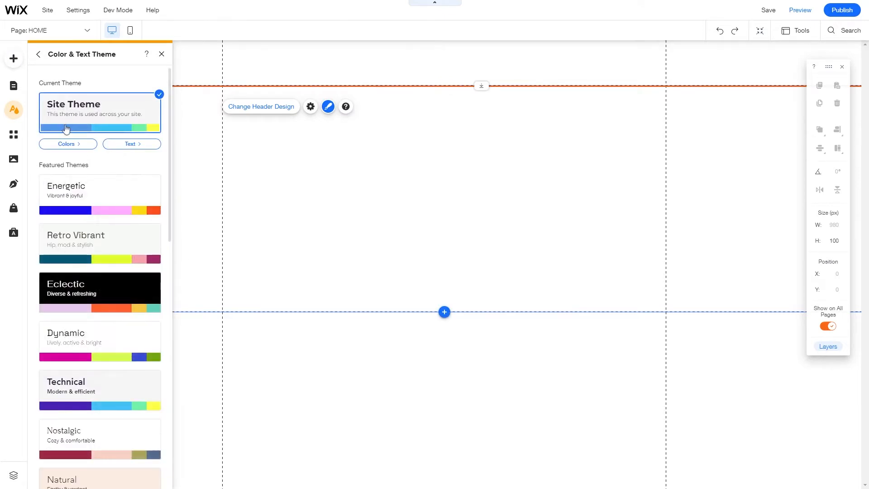
{"action": "left_click", "coordinate": [69, 143]}
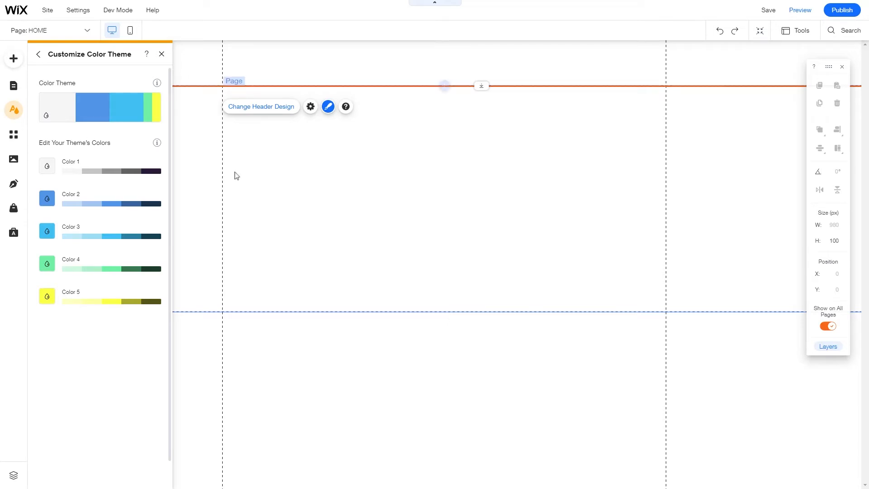
{"action": "mouse_move", "coordinate": [95, 119]}
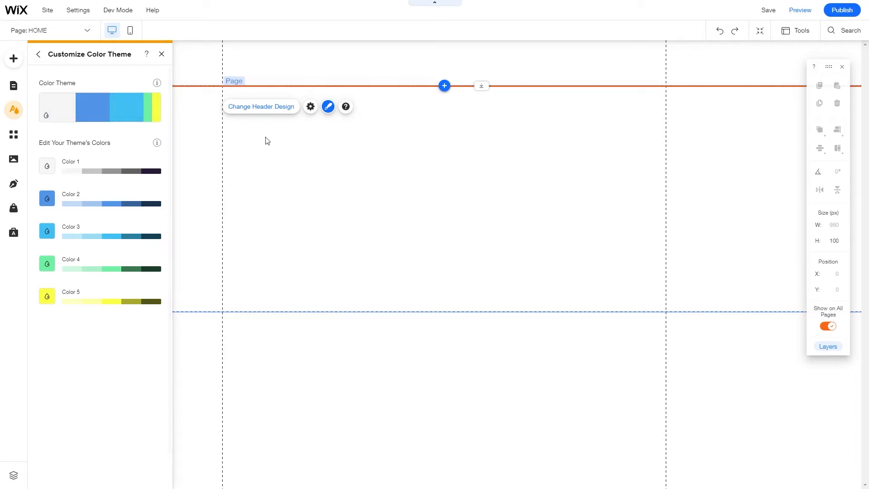
Step: Set the page background to the light blue theme color #C2DAF7
{"action": "left_click", "coordinate": [322, 161]}
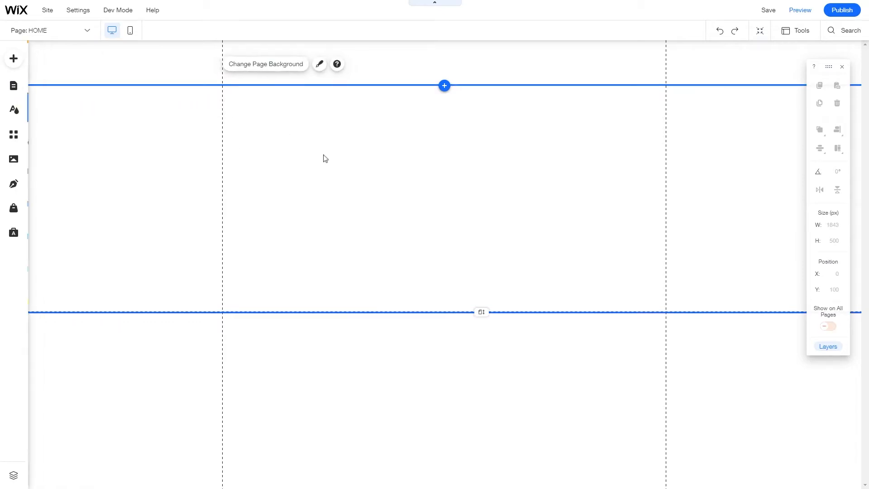
{"action": "left_click", "coordinate": [286, 69]}
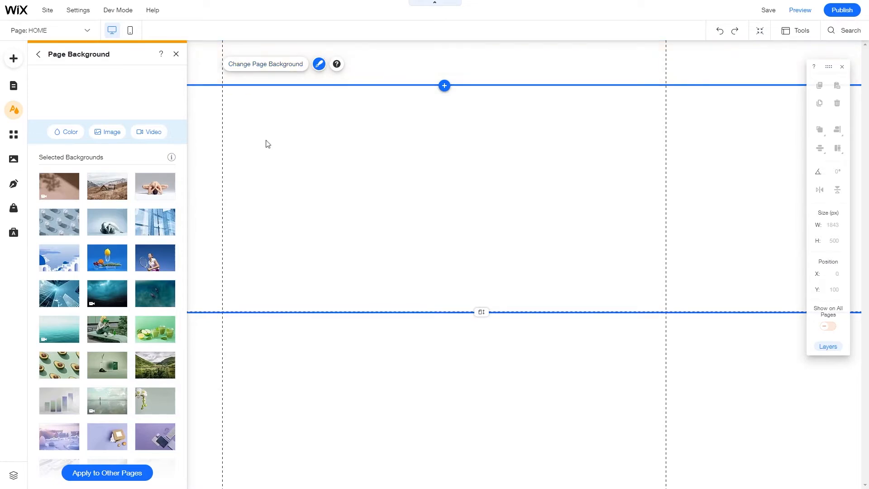
{"action": "left_click", "coordinate": [68, 136]}
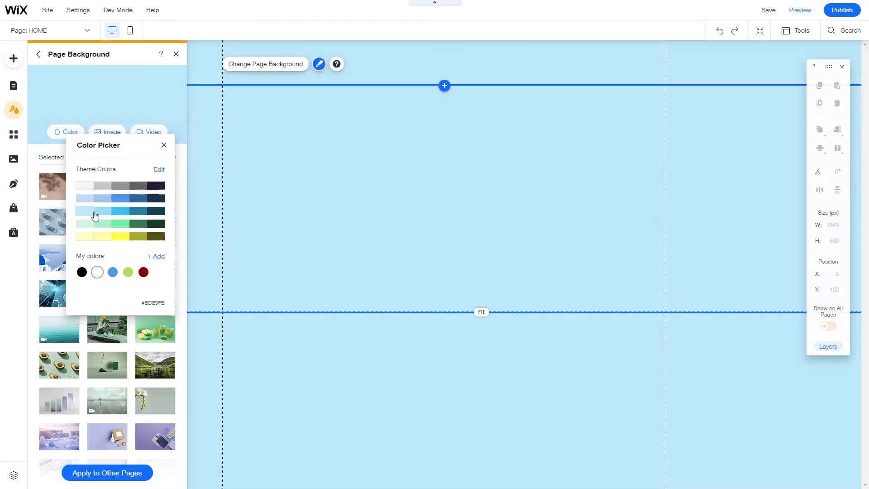
{"action": "left_click", "coordinate": [102, 197]}
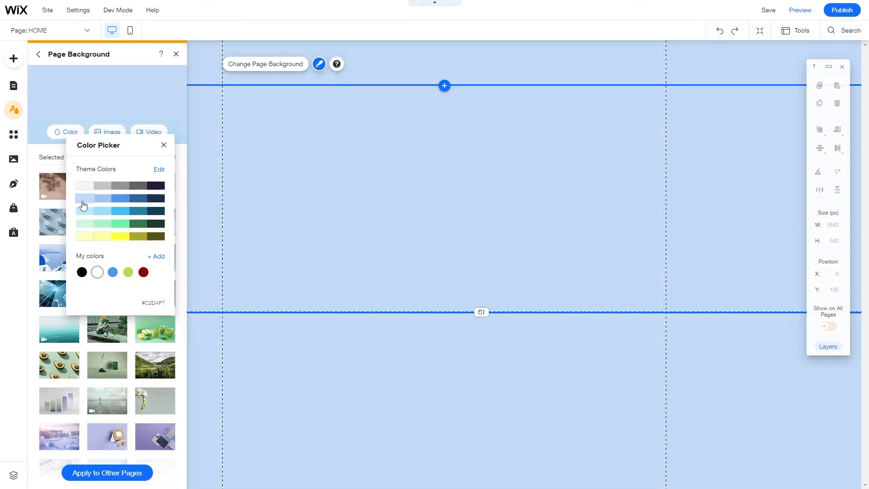
{"action": "left_click", "coordinate": [90, 200]}
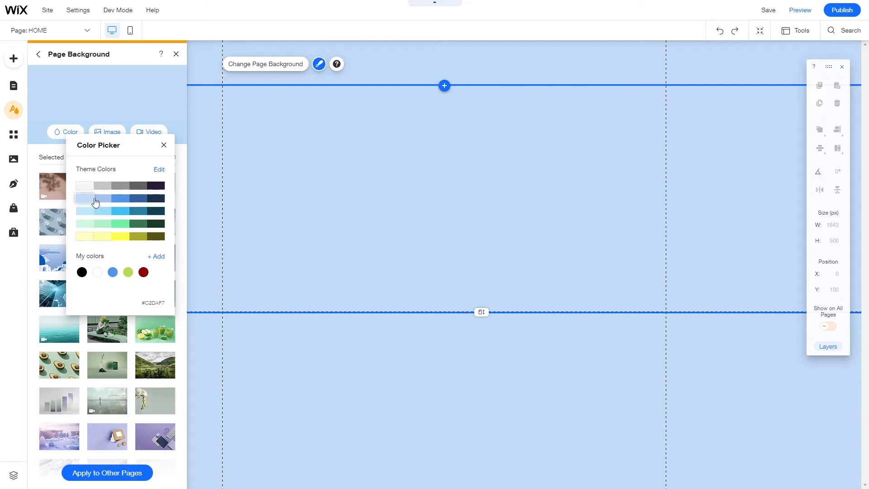
{"action": "left_click", "coordinate": [276, 151]}
Step: Try purple #7F51E8 as Color 2 of the site's color theme, and discard the change
{"action": "left_click", "coordinate": [13, 111]}
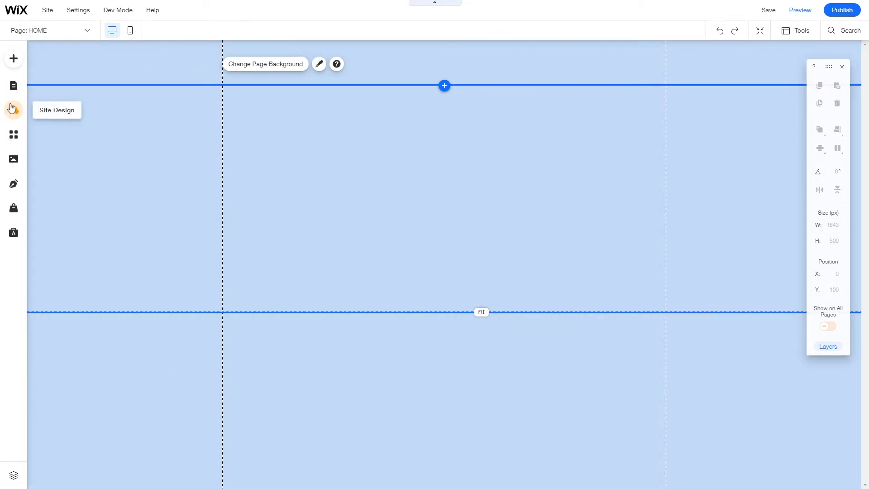
{"action": "left_click", "coordinate": [12, 114]}
{"action": "left_click", "coordinate": [84, 113]}
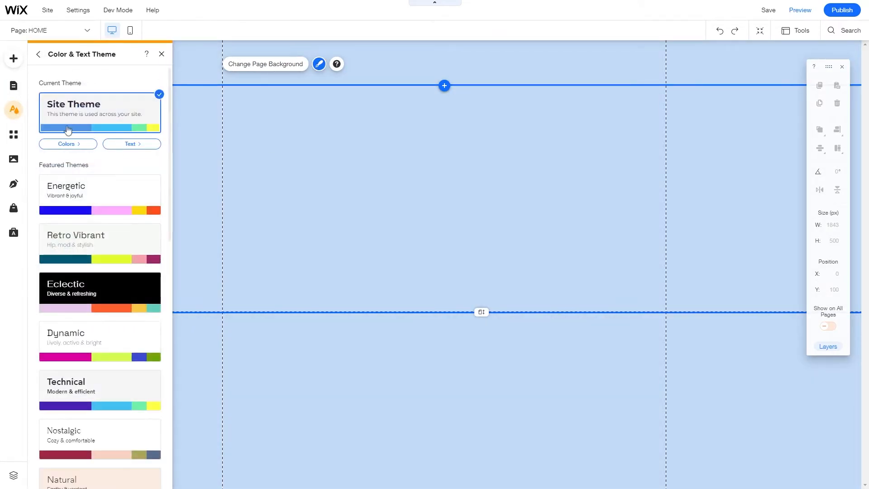
{"action": "left_click", "coordinate": [79, 147]}
{"action": "left_click", "coordinate": [47, 198]}
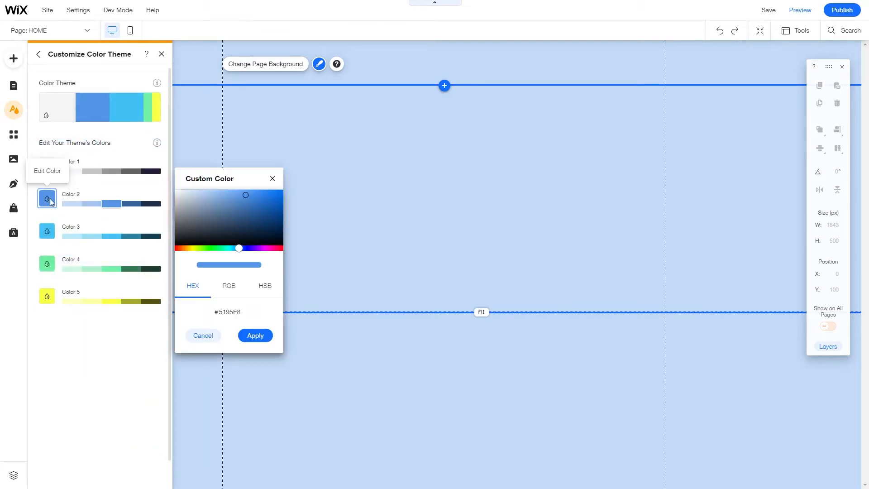
{"action": "left_click", "coordinate": [252, 248]}
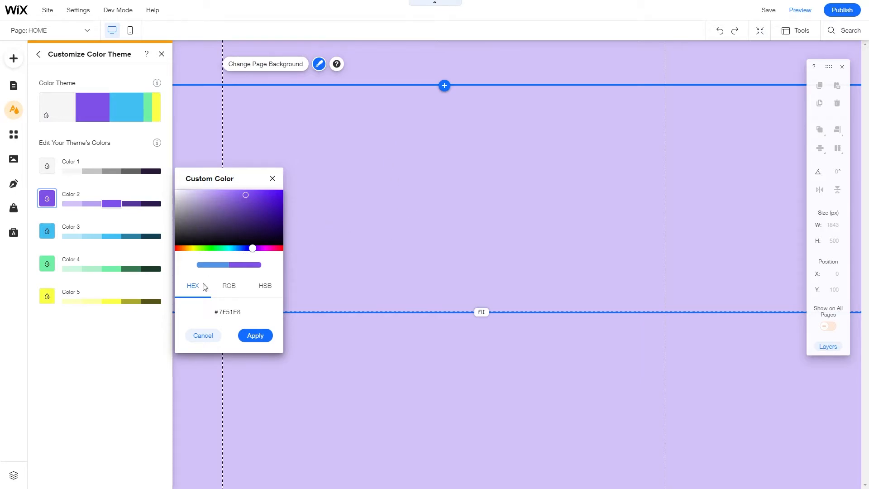
{"action": "left_click", "coordinate": [198, 336]}
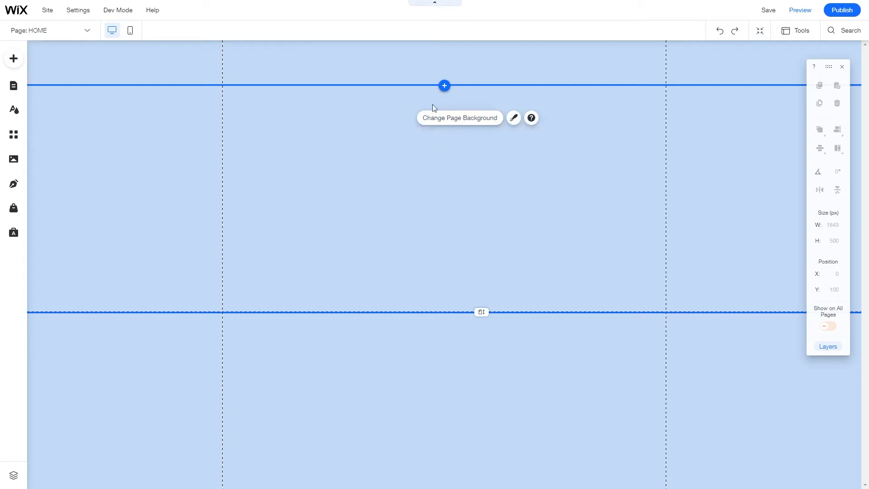
Step: Add the blank white Classic strip to the page directly below the header
{"action": "left_click", "coordinate": [444, 86]}
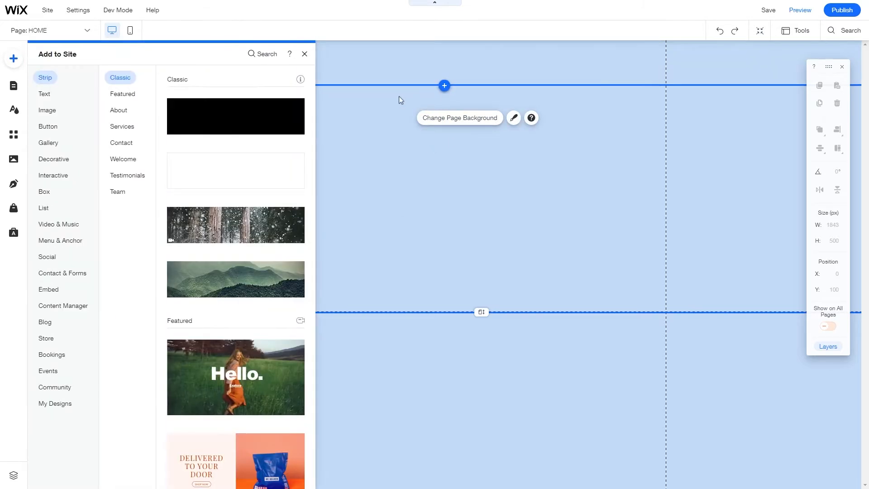
{"action": "left_click", "coordinate": [258, 178]}
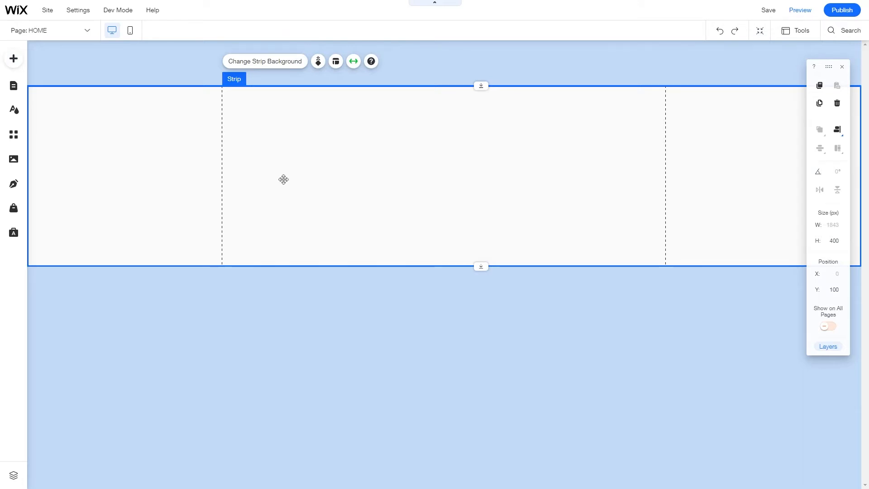
{"action": "left_click_drag", "start_coordinate": [330, 266], "coordinate": [361, 311]}
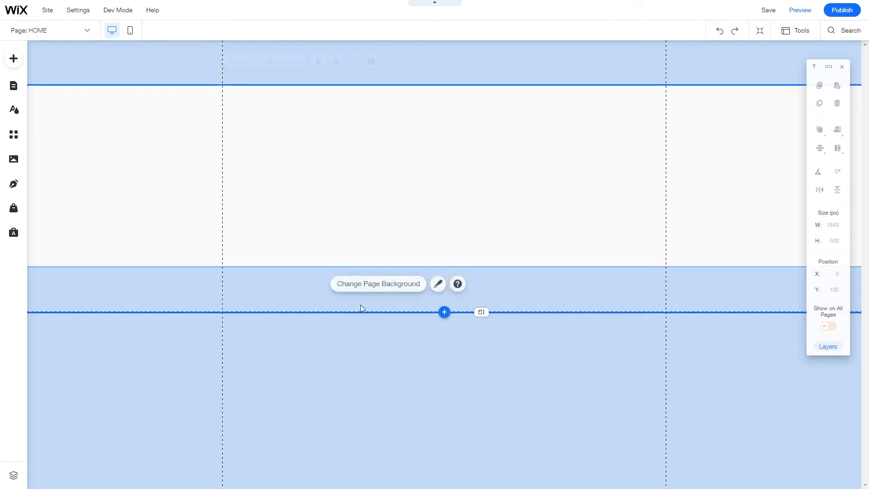
{"action": "key", "text": "ctrl+z"}
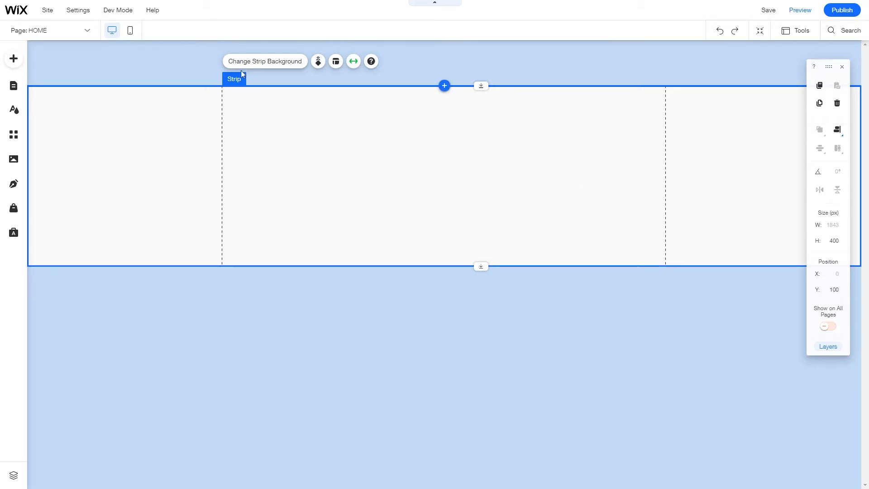
Step: Look through the Wix, Unsplash and site file images, and set an uploaded volcano landscape photo as the strip's background
{"action": "left_click", "coordinate": [269, 62]}
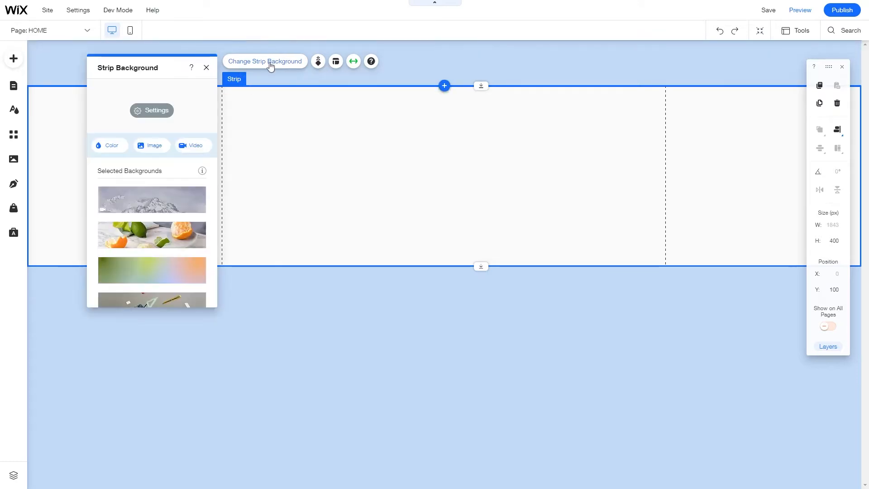
{"action": "left_click", "coordinate": [154, 147]}
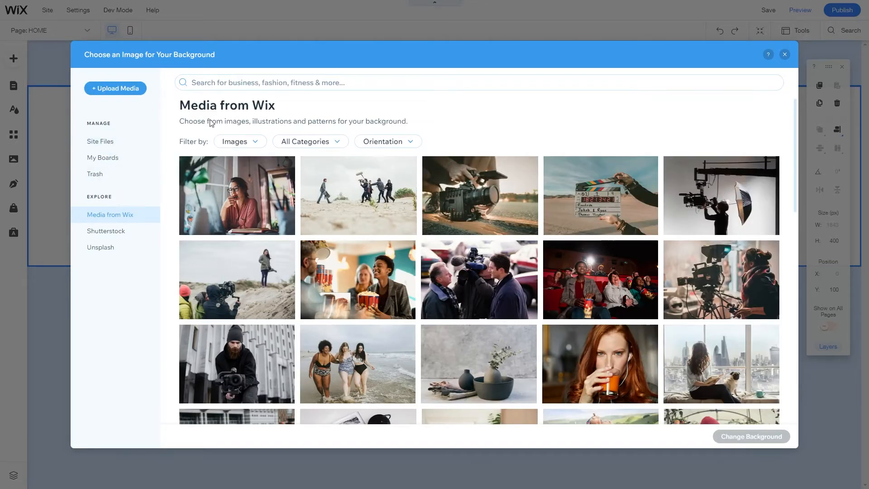
{"action": "left_click", "coordinate": [116, 254]}
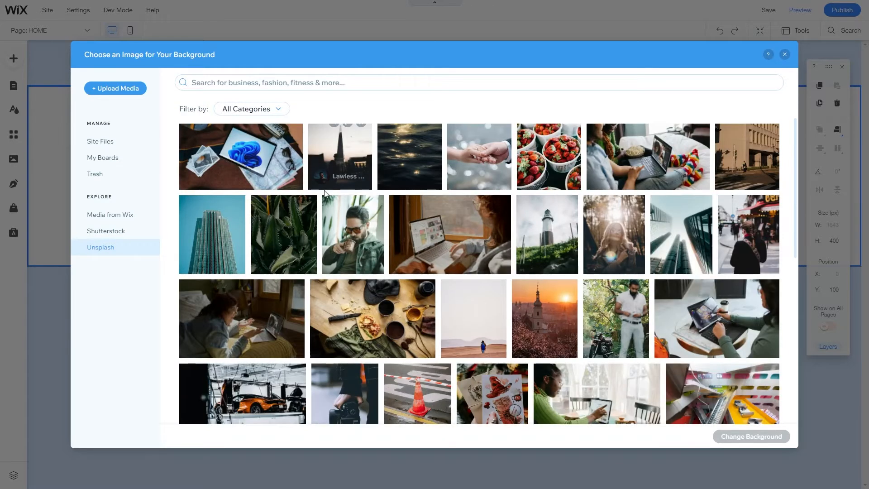
{"action": "scroll", "coordinate": [326, 193], "scroll_direction": "down", "scroll_amount": 1}
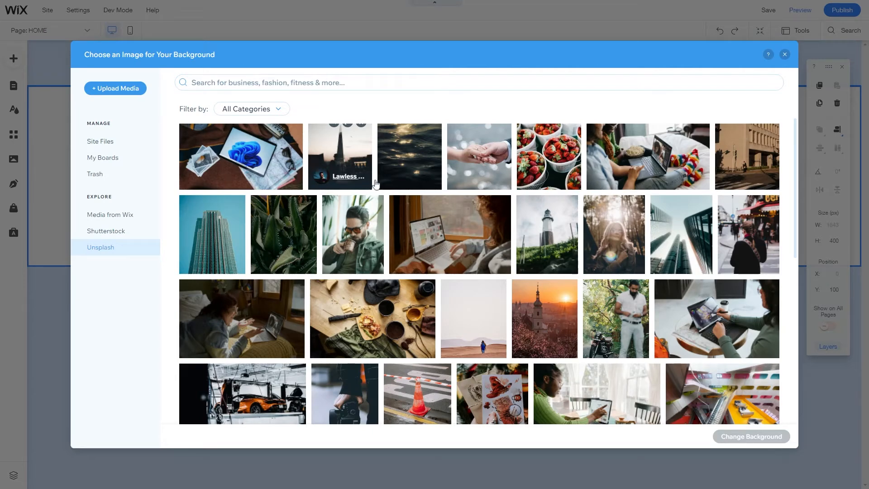
{"action": "scroll", "coordinate": [327, 193], "scroll_direction": "up", "scroll_amount": 1}
{"action": "left_click", "coordinate": [108, 142]}
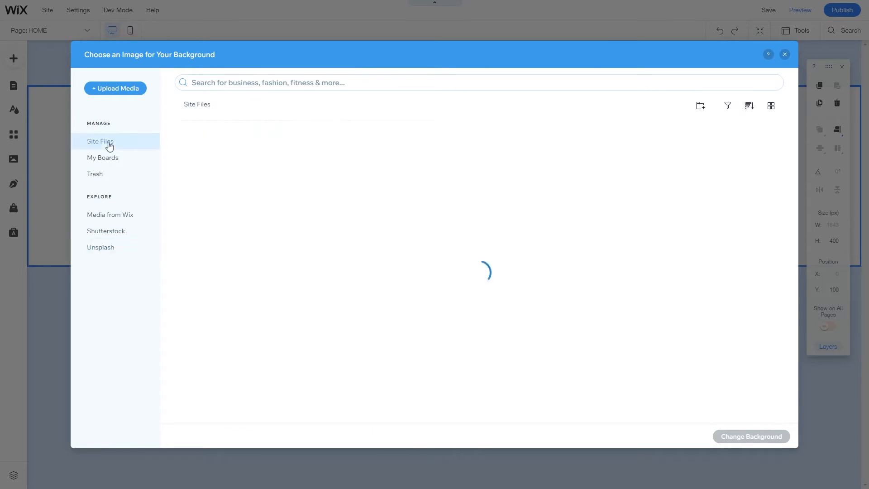
{"action": "left_click", "coordinate": [104, 93]}
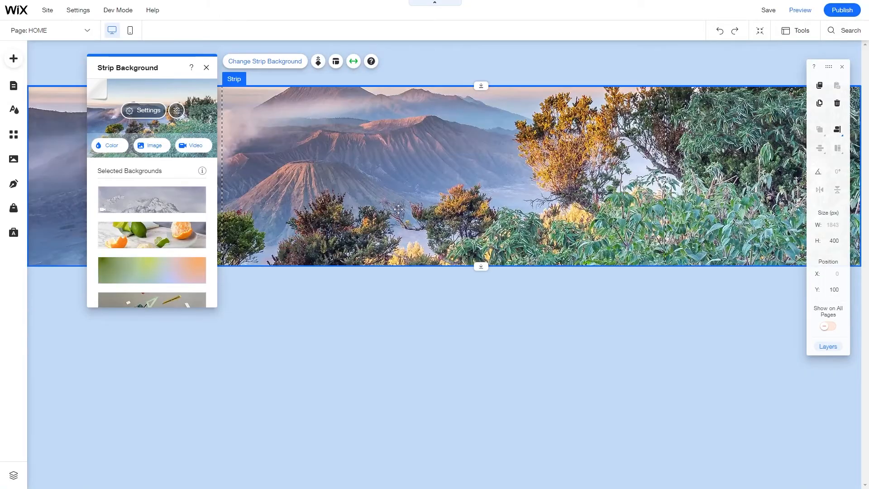
Step: Extend the strip downward to a height of about 655 px
{"action": "left_click", "coordinate": [386, 341]}
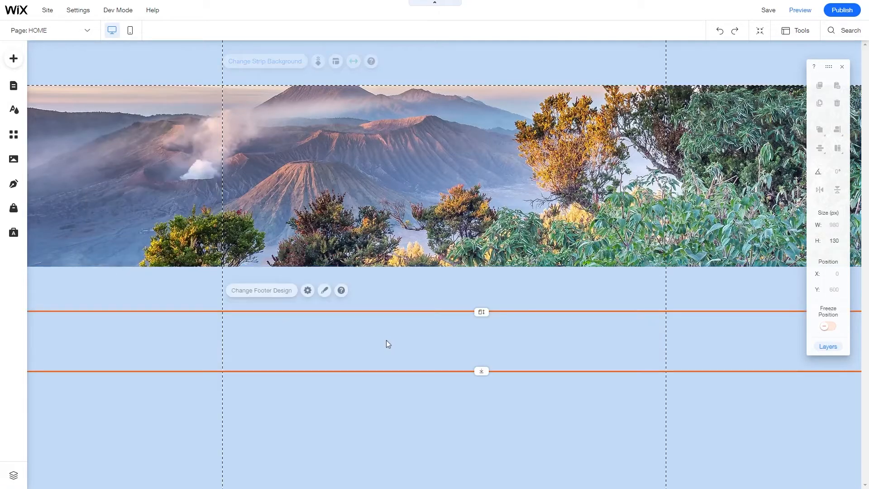
{"action": "left_click", "coordinate": [324, 227]}
{"action": "left_click_drag", "start_coordinate": [356, 268], "coordinate": [360, 383]}
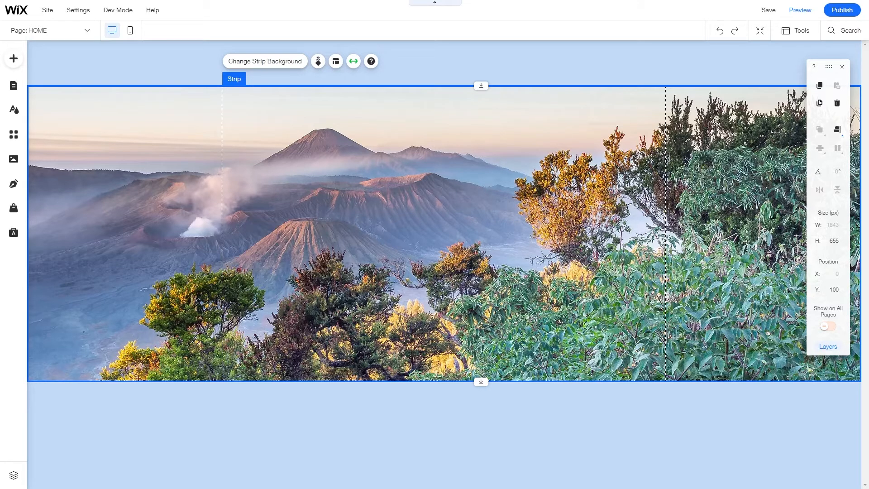
{"action": "left_click", "coordinate": [602, 206]}
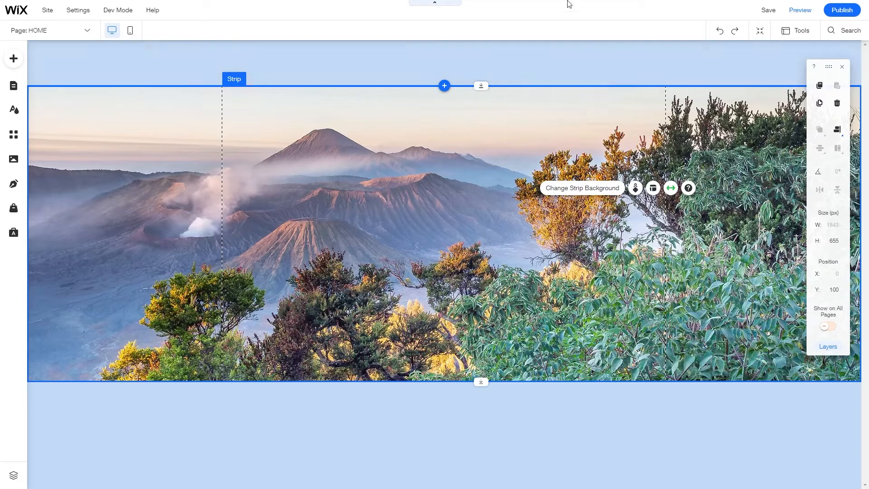
{"action": "left_click", "coordinate": [295, 69]}
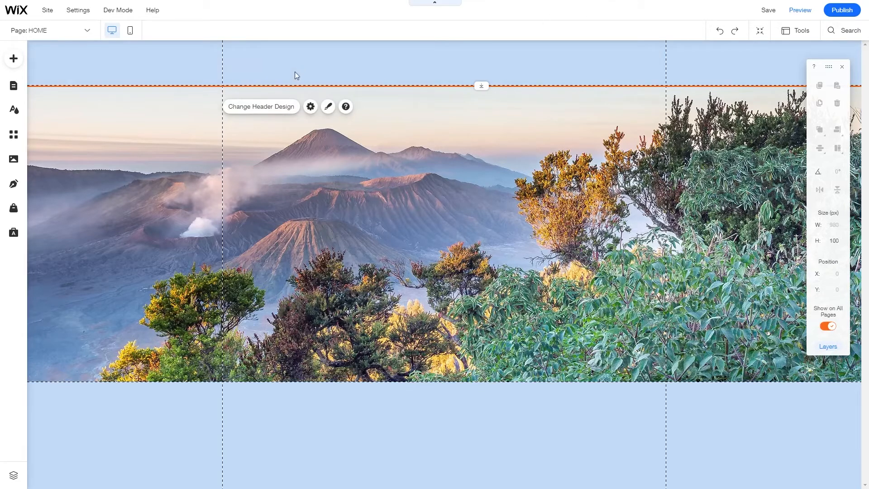
Step: Add a themed Heading 1 text to the strip and place it over the mountain peak at about X 63, Y 190
{"action": "left_click", "coordinate": [380, 251]}
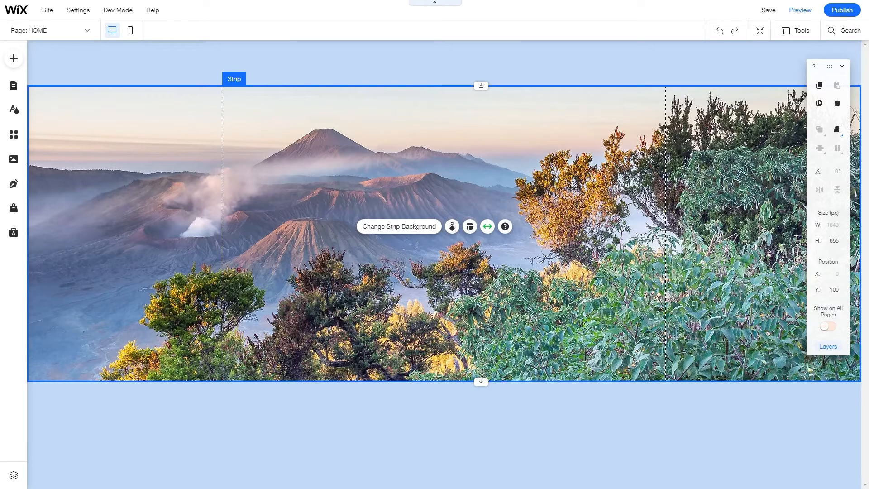
{"action": "left_click", "coordinate": [15, 58]}
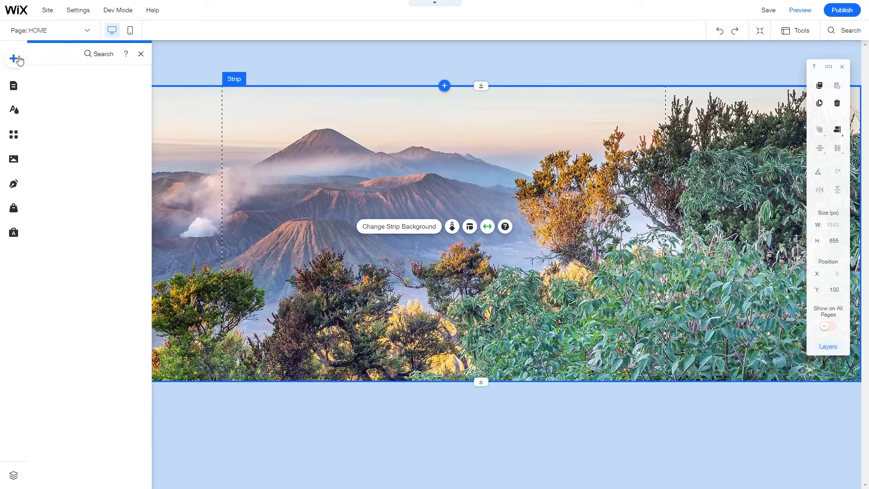
{"action": "mouse_move", "coordinate": [48, 95]}
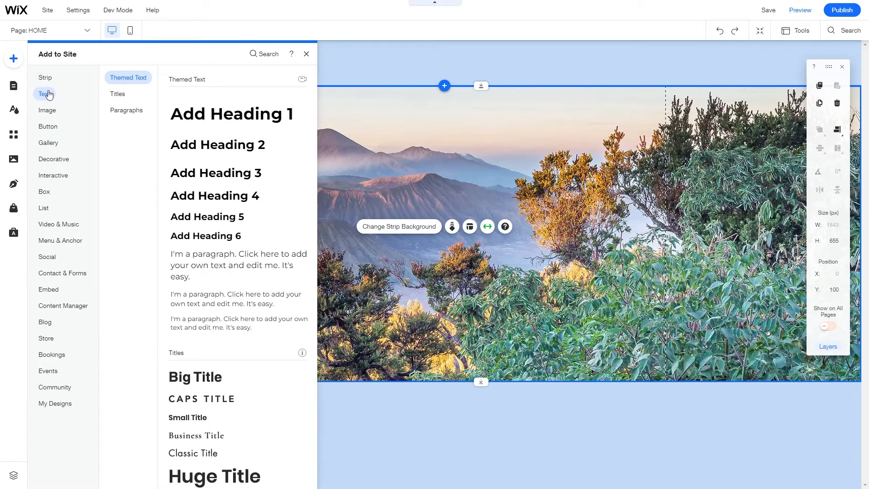
{"action": "left_click", "coordinate": [215, 131]}
{"action": "left_click_drag", "start_coordinate": [424, 281], "coordinate": [294, 145]}
Step: Try a font size of about 87 px on the heading, restore it to 60 px and finish editing the text
{"action": "double_click", "coordinate": [304, 154]}
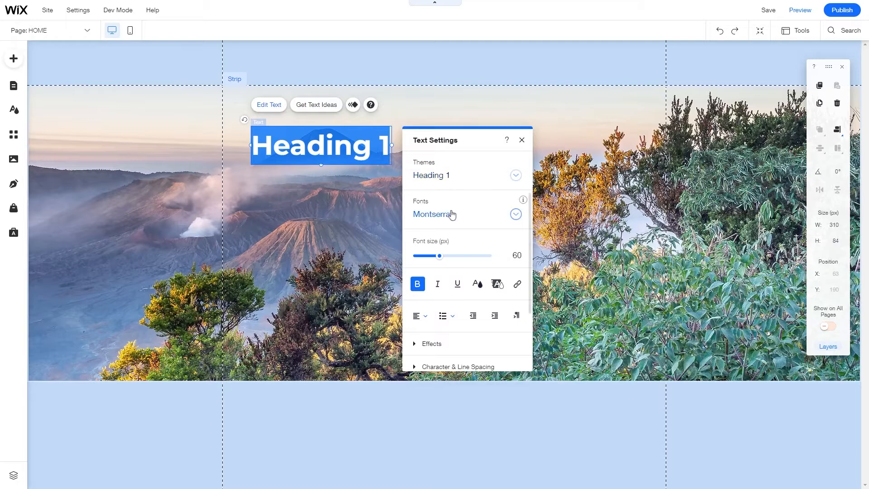
{"action": "left_click", "coordinate": [450, 255]}
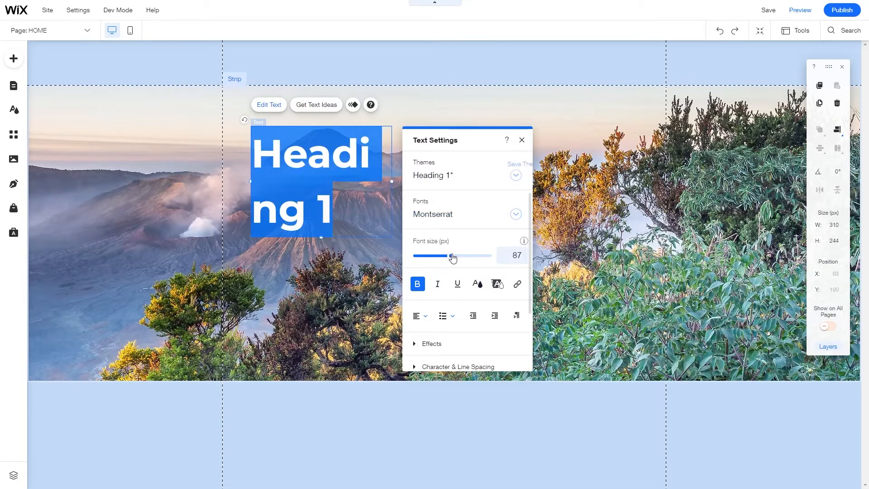
{"action": "left_click", "coordinate": [502, 251]}
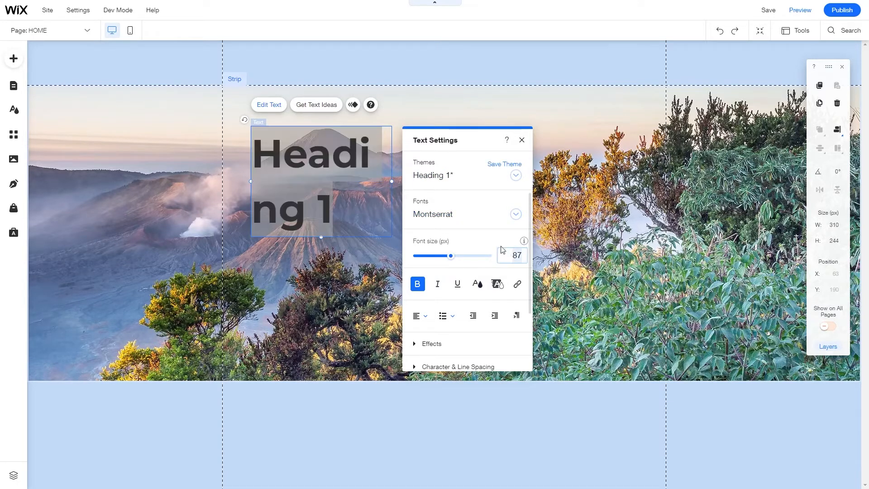
{"action": "type", "text": "60"}
{"action": "key", "text": "Return"}
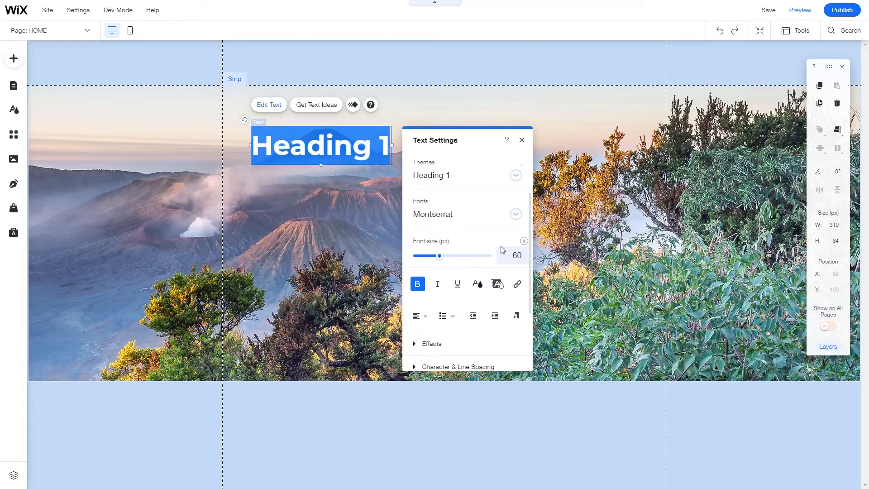
{"action": "left_click", "coordinate": [376, 208]}
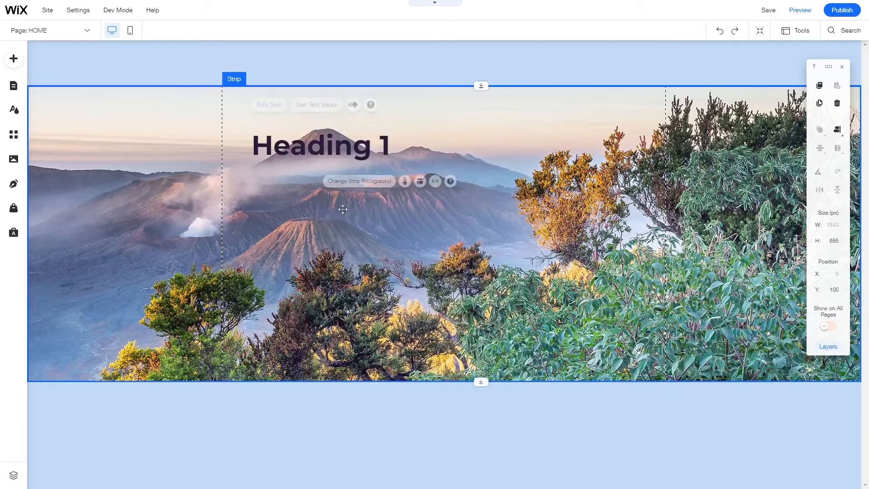
Step: Move the heading slightly up and to the left, to about X 59, Y 180, and deselect it
{"action": "left_click", "coordinate": [319, 159]}
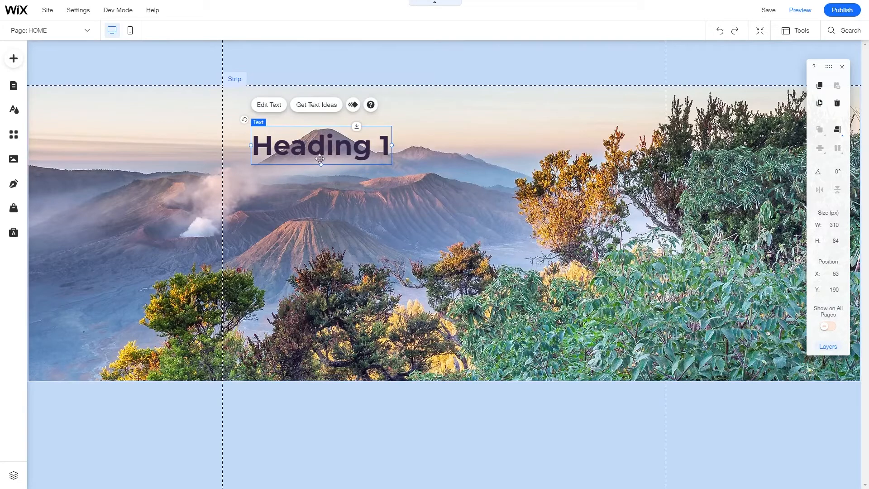
{"action": "mouse_move", "coordinate": [304, 129]}
{"action": "left_mouse_down"}
{"action": "mouse_move", "coordinate": [312, 131]}
{"action": "mouse_move", "coordinate": [304, 130]}
{"action": "left_mouse_up"}
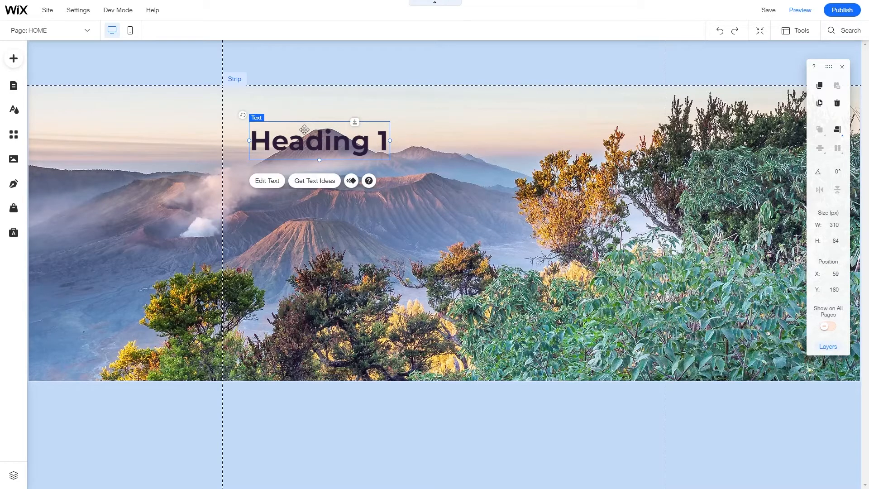
{"action": "double_click", "coordinate": [304, 129]}
{"action": "left_click", "coordinate": [273, 213]}
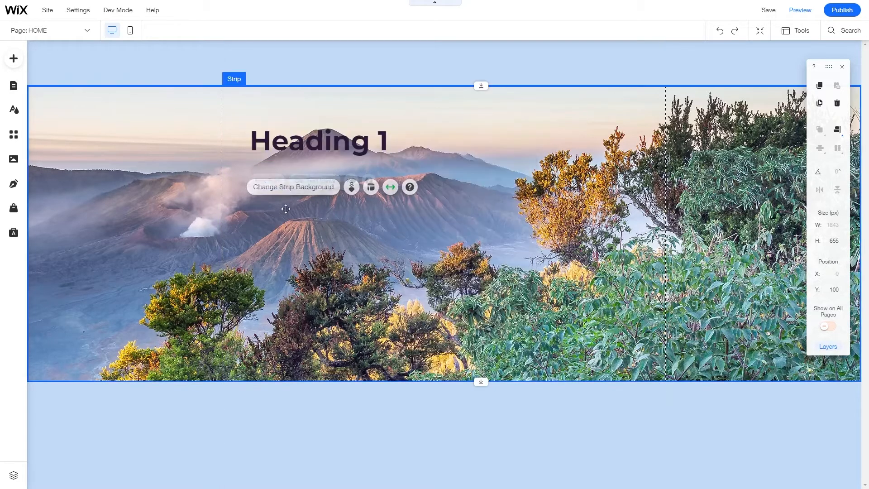
Step: Replace the strip's heading text with "Your next get-away starts here"
{"action": "left_click", "coordinate": [311, 137]}
{"action": "double_click", "coordinate": [311, 137]}
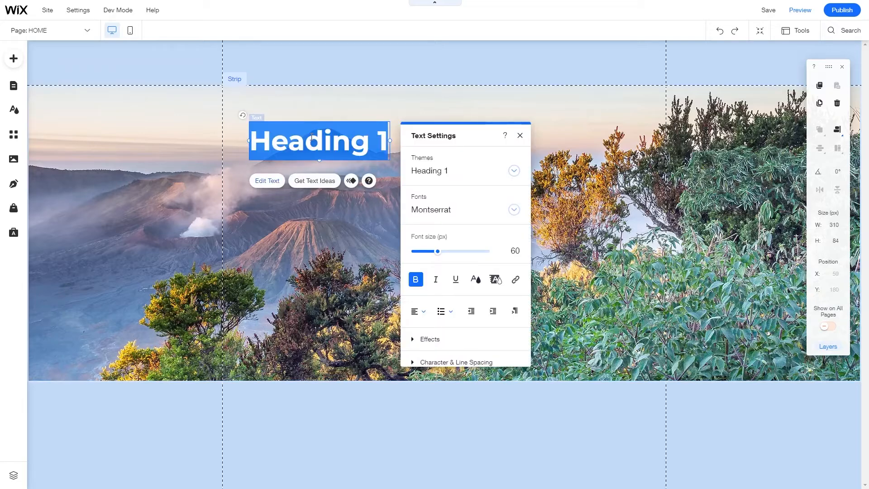
{"action": "left_click", "coordinate": [326, 246]}
{"action": "double_click", "coordinate": [294, 143]}
{"action": "type", "text": "You"}
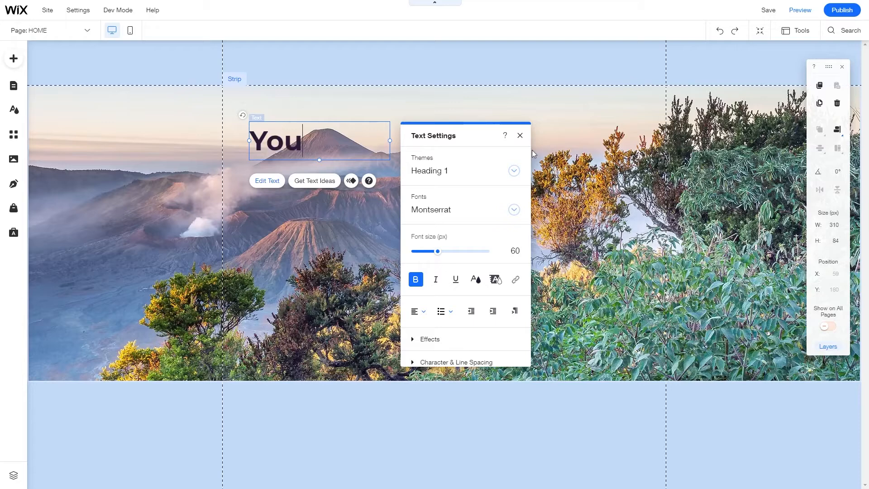
{"action": "type", "text": "r nxt"}
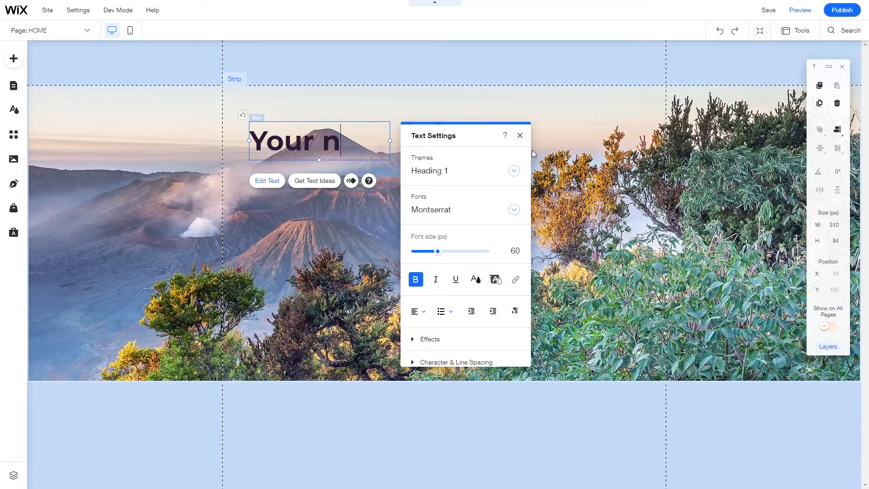
{"action": "key", "text": "BackSpace"}
{"action": "key", "text": "BackSpace"}
{"action": "key", "text": "BackSpace"}
{"action": "type", "text": "ext get-"}
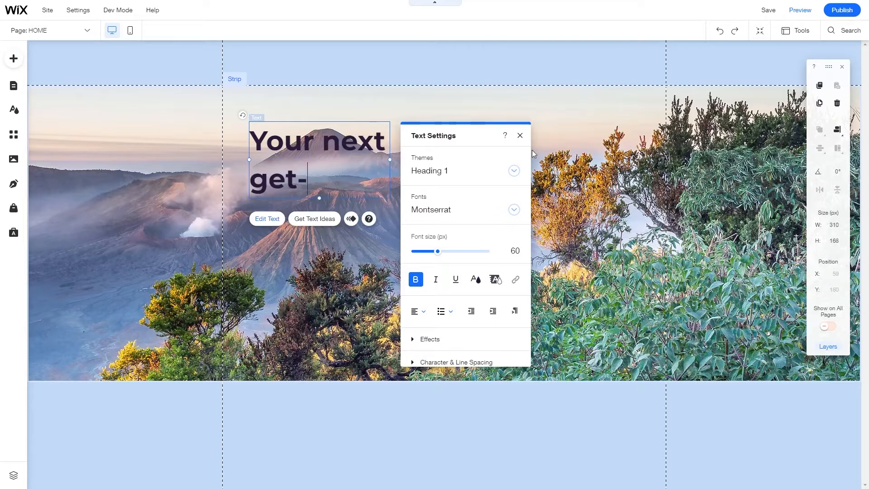
{"action": "type", "text": "away s"}
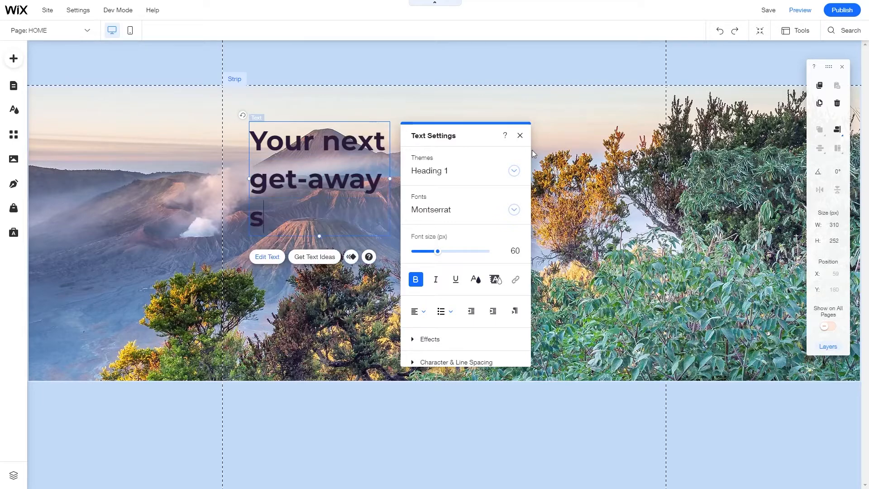
{"action": "type", "text": "tart"}
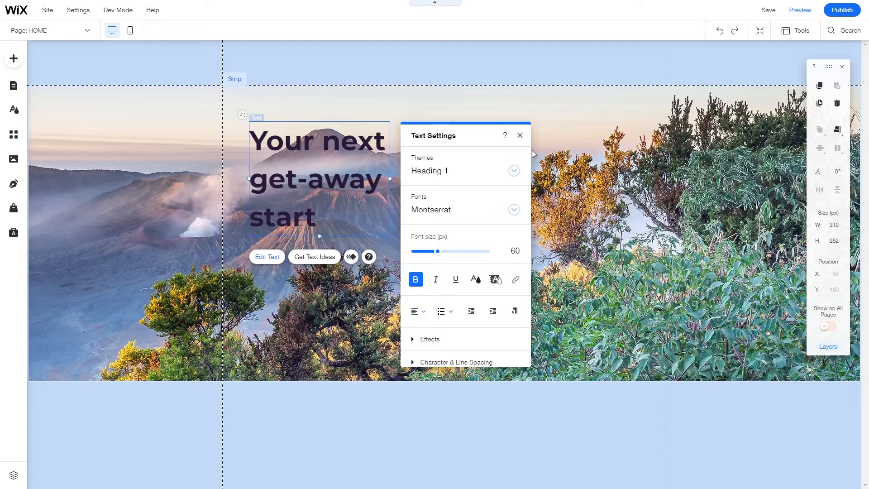
{"action": "type", "text": "s here"}
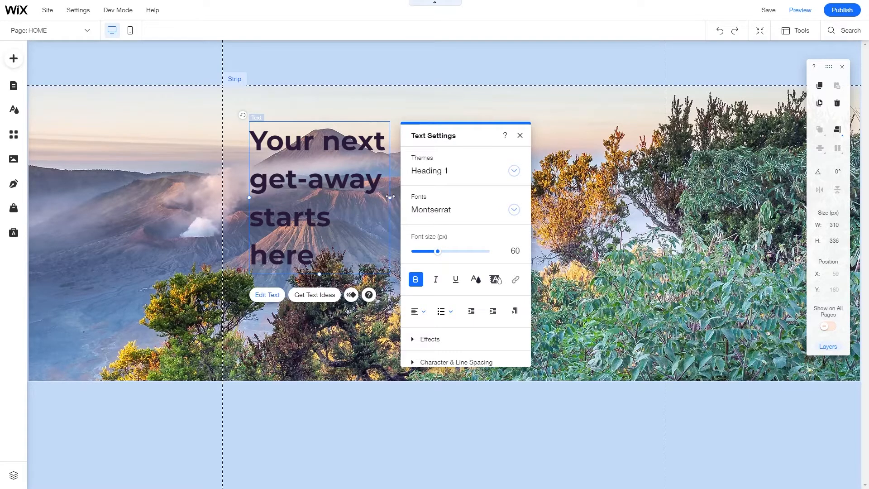
Step: Widen the heading's text box to about 502 px and italicize the word "Your"
{"action": "left_click_drag", "start_coordinate": [390, 197], "coordinate": [476, 194]}
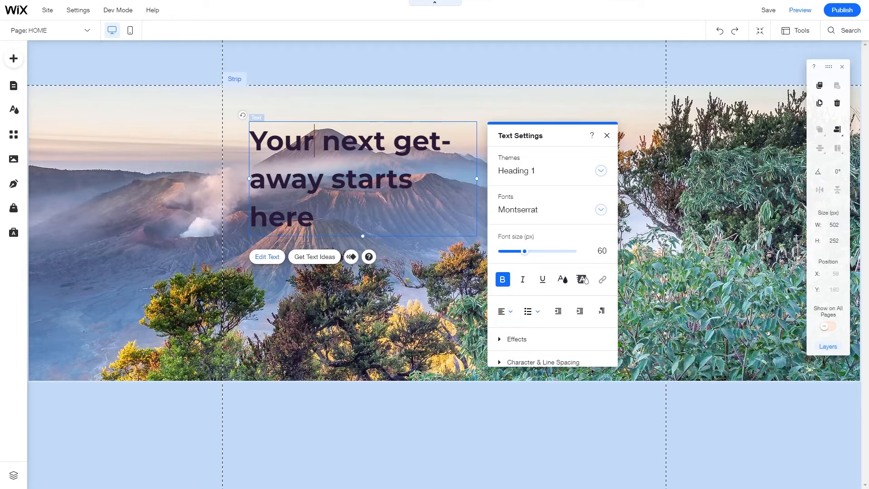
{"action": "left_click_drag", "start_coordinate": [314, 141], "coordinate": [233, 144]}
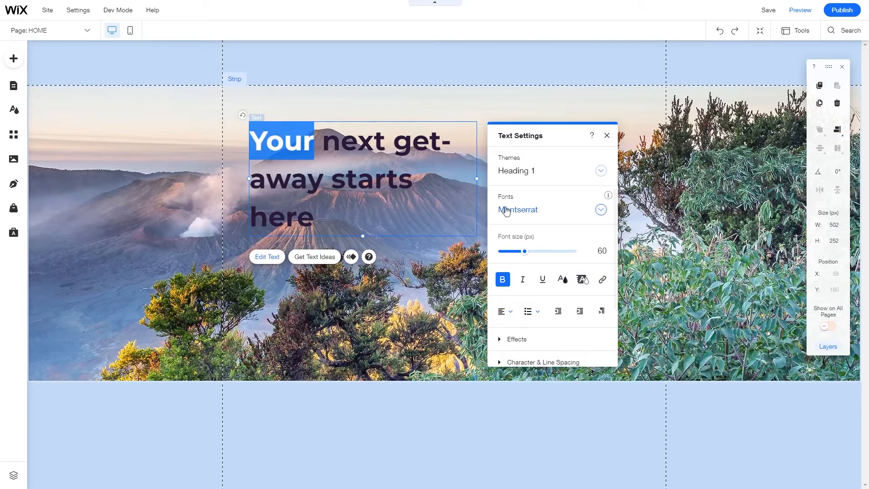
{"action": "left_click", "coordinate": [522, 279]}
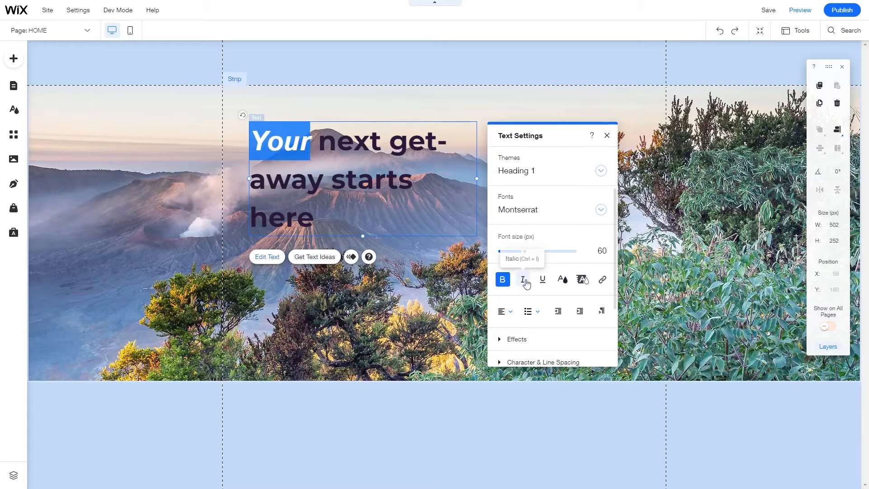
Step: Insert the word "big" after "next" in the heading, with line breaks before "next" and before "get-away"
{"action": "left_click", "coordinate": [322, 141]}
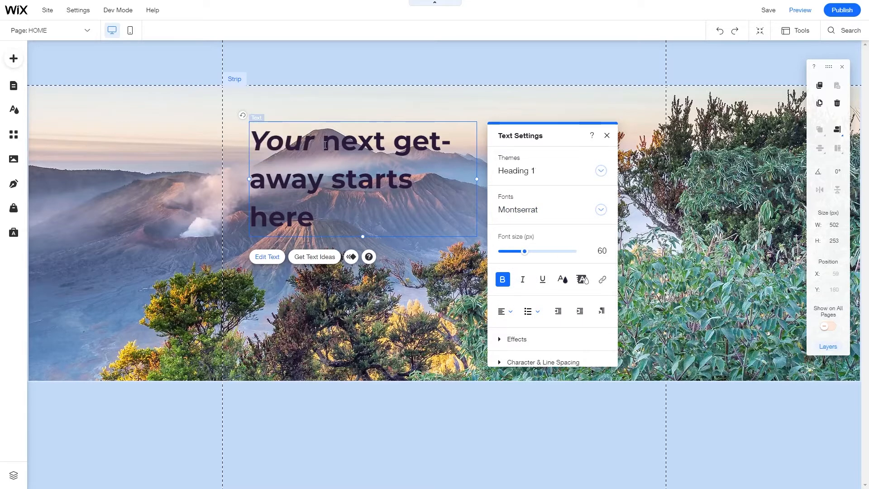
{"action": "key", "text": "Return"}
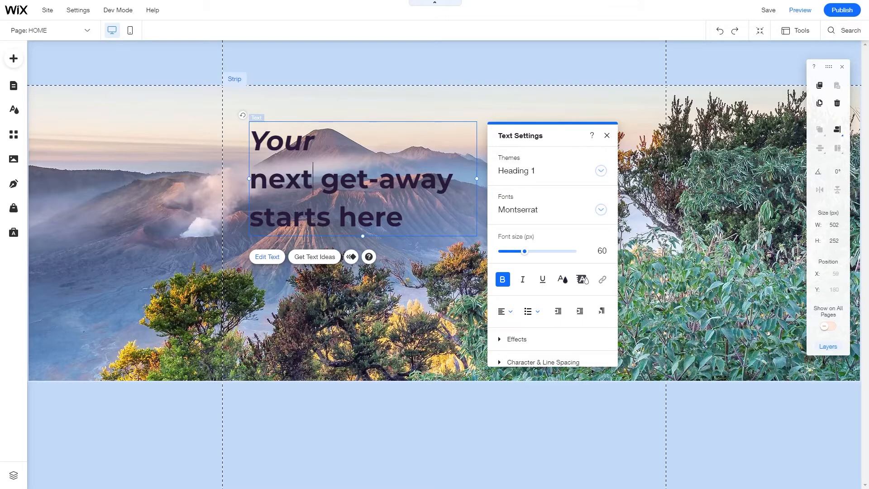
{"action": "type", "text": "big"}
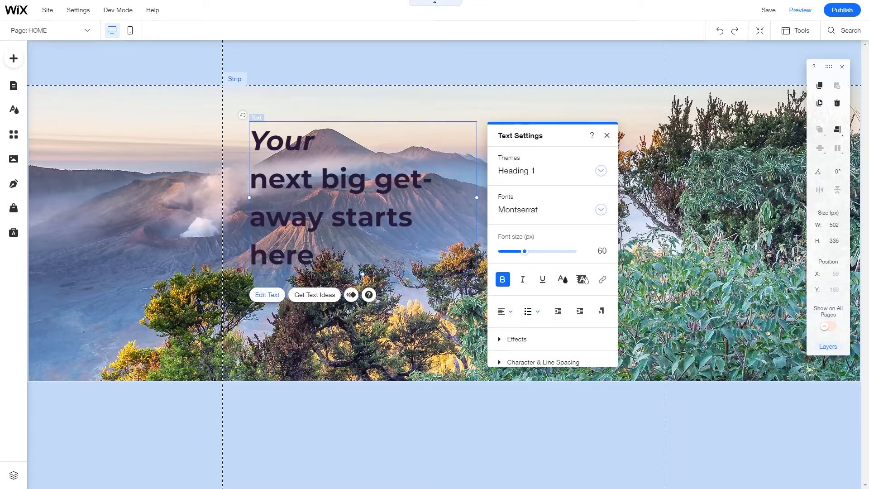
{"action": "key", "text": "Return"}
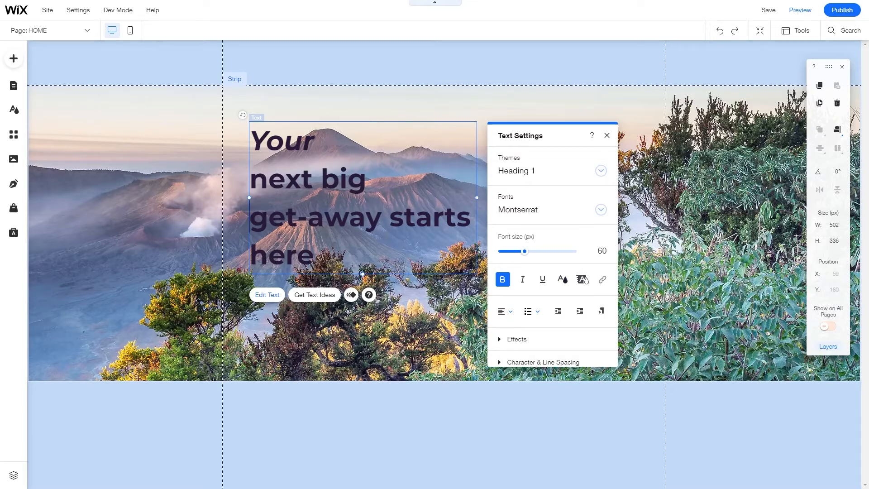
Step: Widen the heading's text box to about 788 px so "get-away starts here" fits on one line
{"action": "left_click", "coordinate": [471, 217]}
{"action": "left_click_drag", "start_coordinate": [477, 197], "coordinate": [539, 199]}
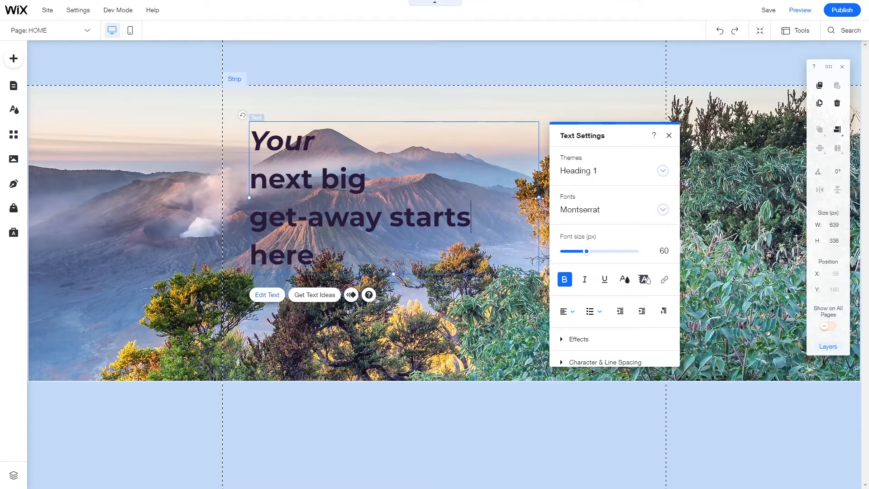
{"action": "left_click_drag", "start_coordinate": [538, 197], "coordinate": [606, 197]}
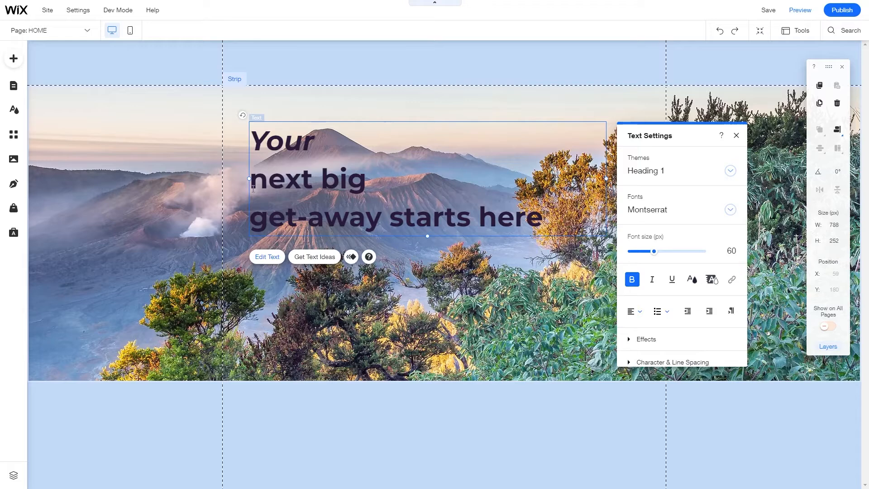
Step: Rearrange the heading's line breaks into three lines: "Your next", "big get-away" and "starts here"
{"action": "key", "text": "BackSpace"}
{"action": "key", "text": "Right"}
{"action": "key", "text": "Right"}
{"action": "key", "text": "Right"}
{"action": "key", "text": "Right"}
{"action": "key", "text": "Right"}
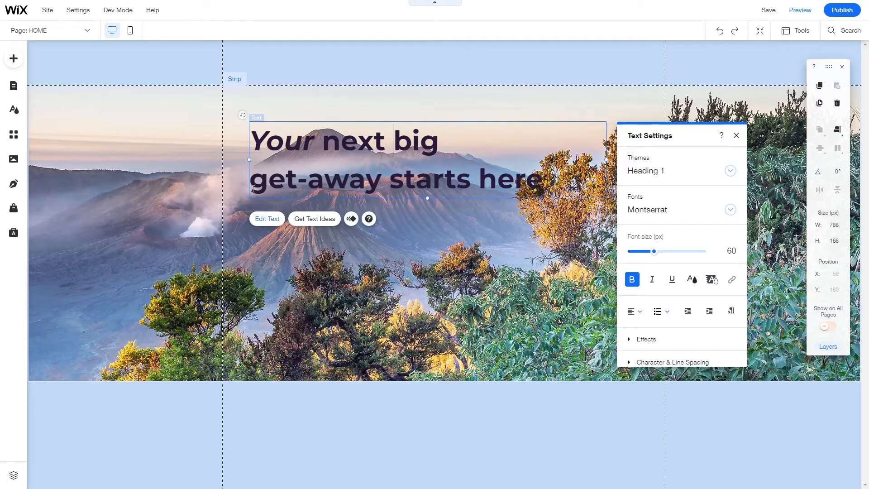
{"action": "key", "text": "Return"}
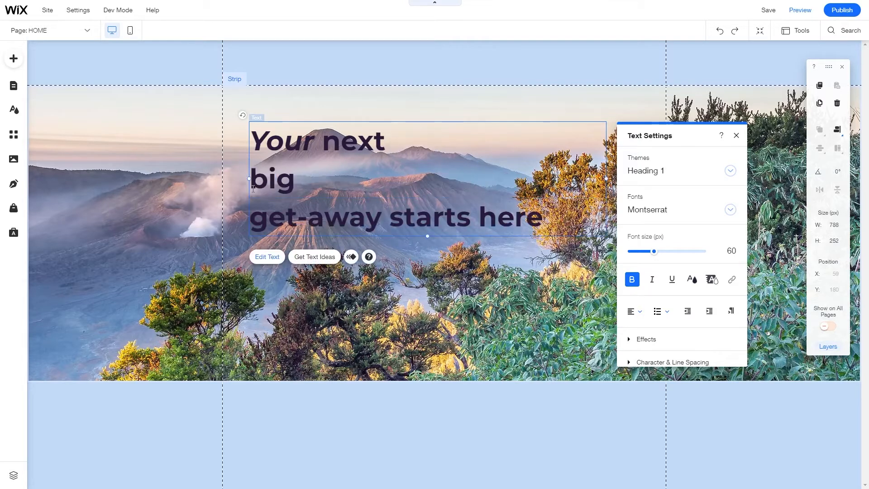
{"action": "key", "text": "BackSpace"}
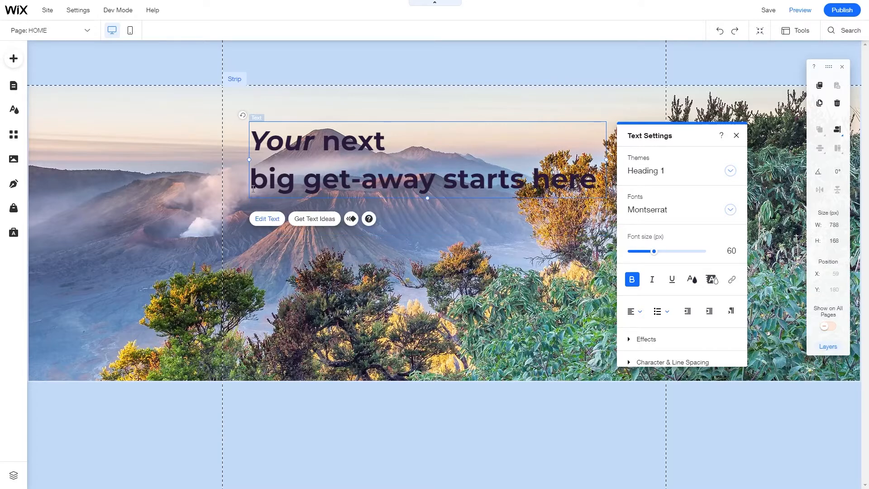
{"action": "key", "text": "Return"}
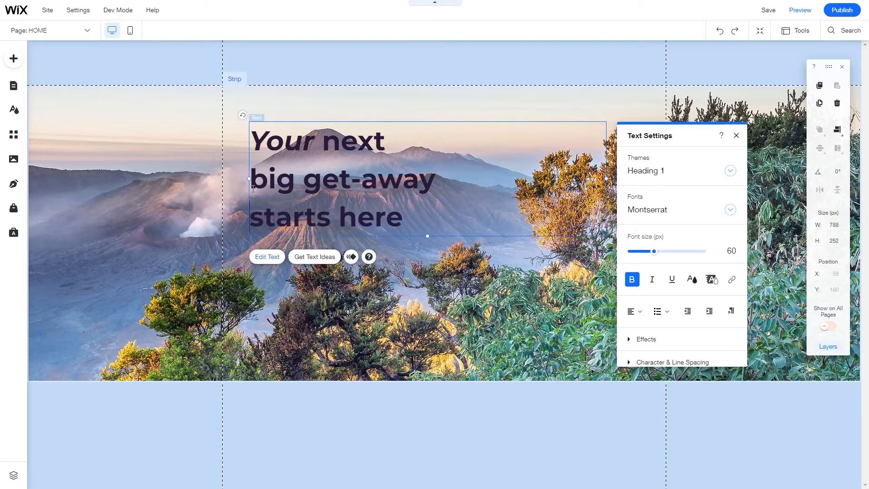
Step: Color the whole heading with the light theme color #F6F6F6 and finish editing the text
{"action": "key", "text": "ctrl+a"}
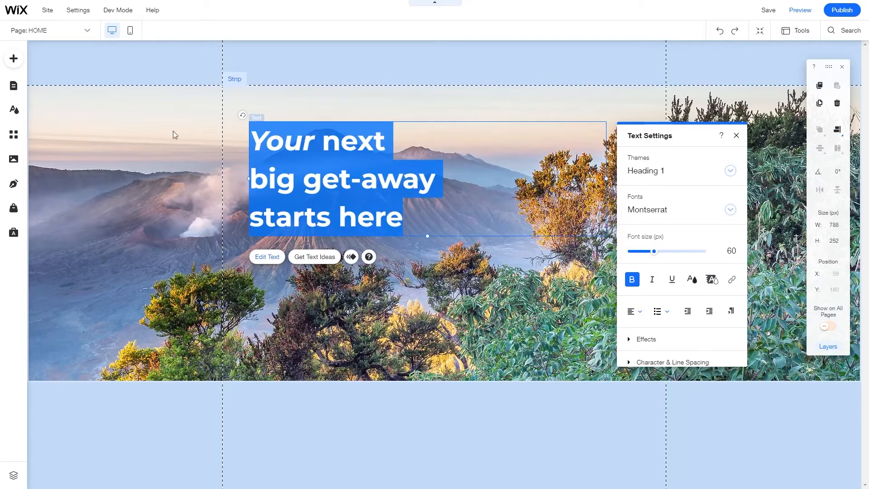
{"action": "key", "text": "ctrl+i"}
{"action": "left_click", "coordinate": [691, 279]}
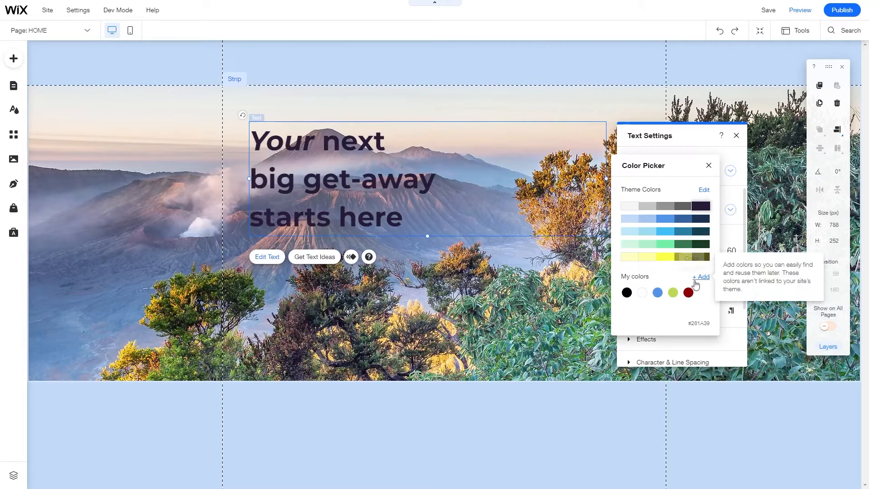
{"action": "left_click", "coordinate": [629, 206]}
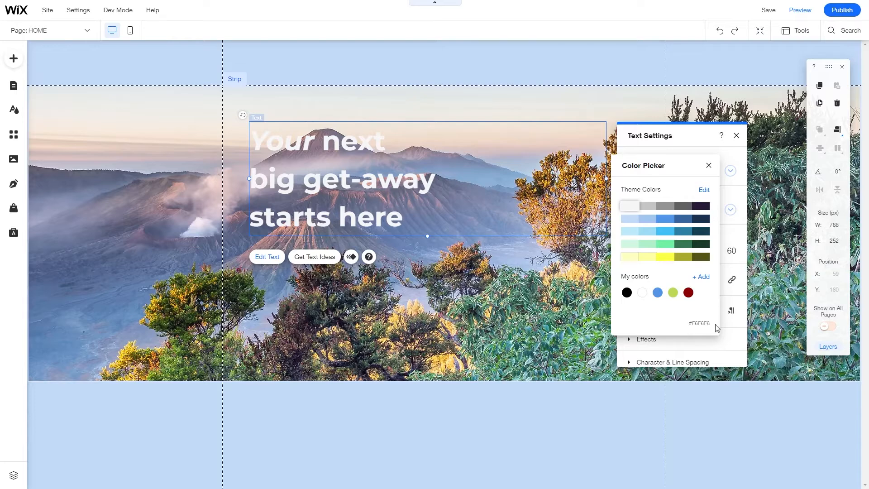
{"action": "left_click", "coordinate": [728, 300]}
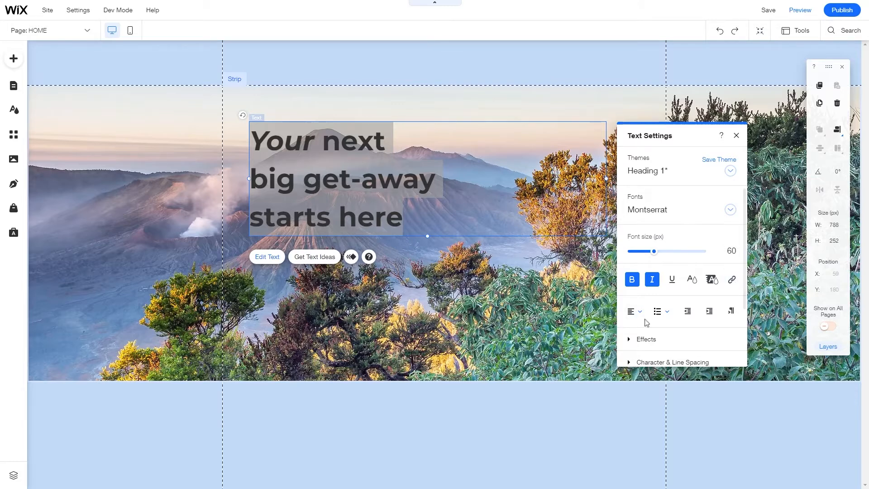
{"action": "left_click", "coordinate": [457, 284]}
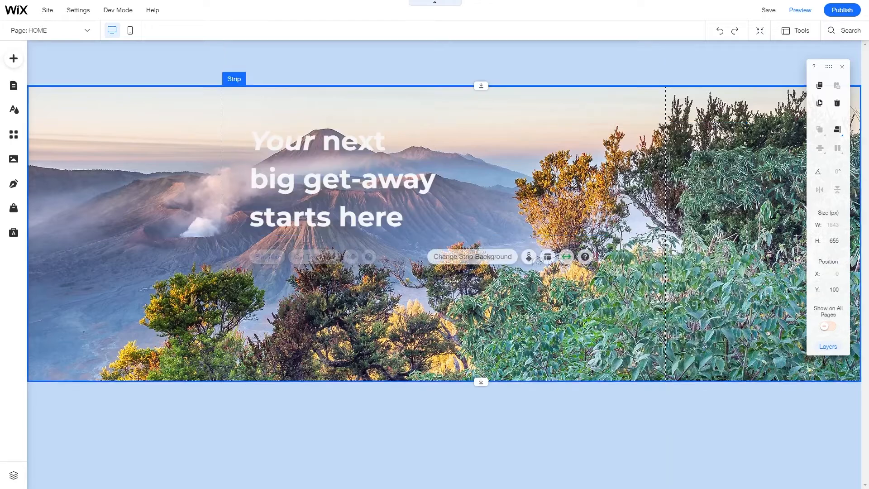
Step: Move the heading up and slightly left so its first line sits above the mountain peak, and deselect it
{"action": "left_click", "coordinate": [333, 191]}
{"action": "left_click_drag", "start_coordinate": [332, 191], "coordinate": [327, 173]}
{"action": "left_click", "coordinate": [398, 286]}
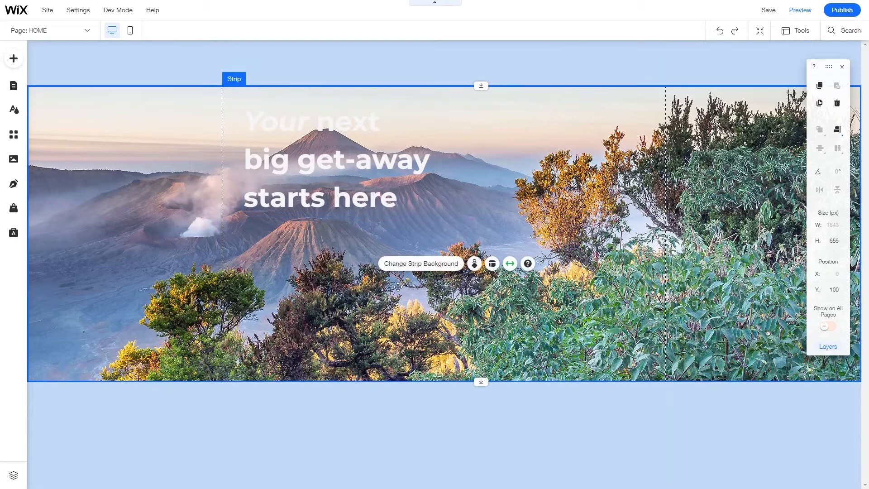
Step: Add the dark themed button to the strip below the heading, at about X 155, Y 415
{"action": "left_click", "coordinate": [22, 60]}
{"action": "left_click", "coordinate": [53, 132]}
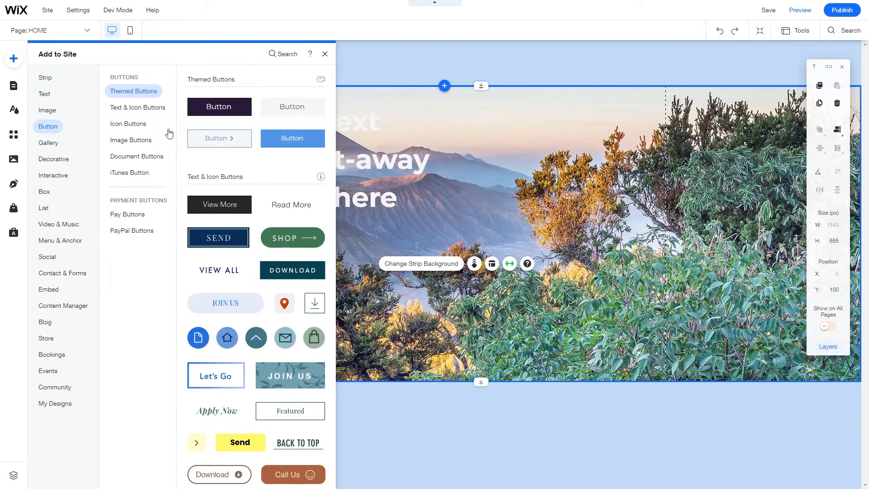
{"action": "left_click_drag", "start_coordinate": [229, 111], "coordinate": [329, 240]}
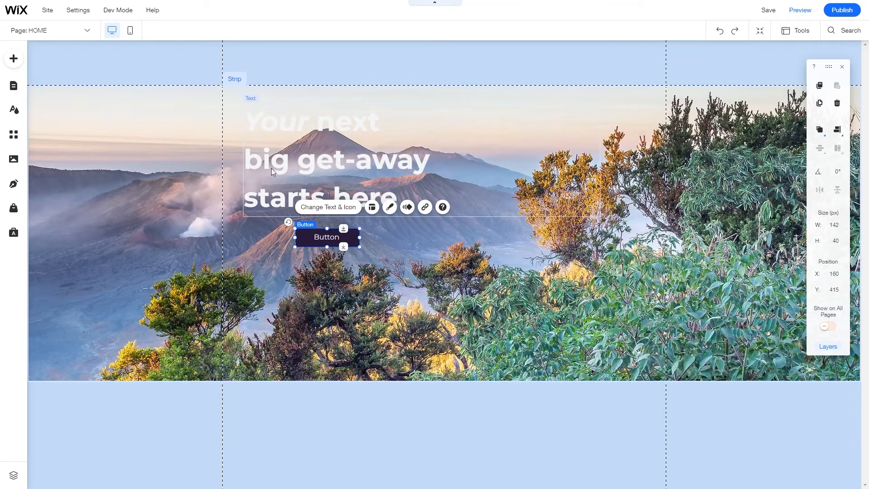
{"action": "left_click_drag", "start_coordinate": [337, 239], "coordinate": [334, 239]}
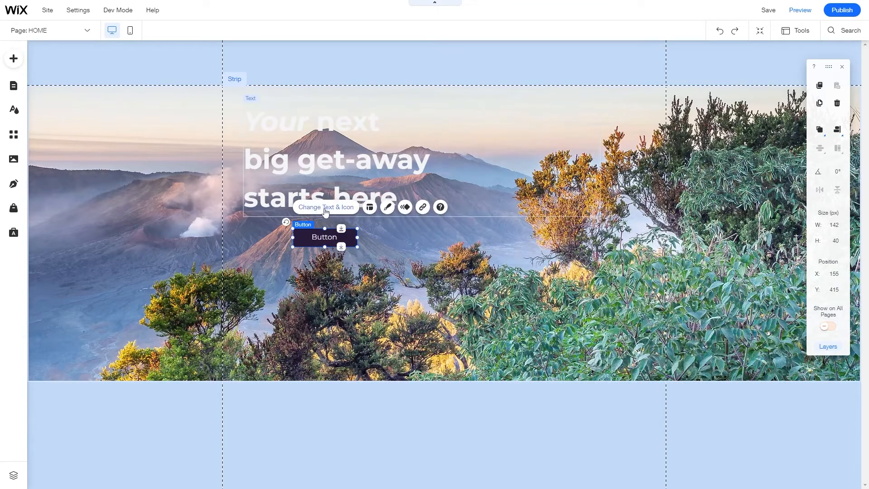
Step: Set the button's text to "See our destinations" and close its settings
{"action": "left_click", "coordinate": [324, 209]}
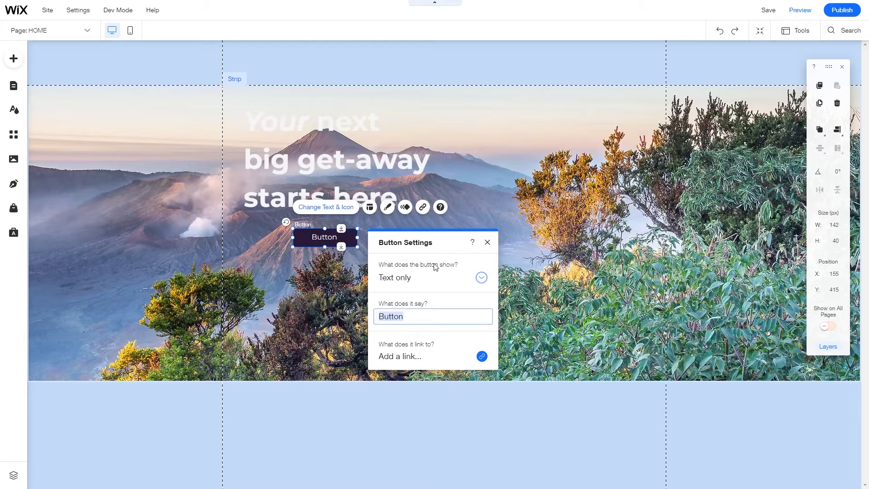
{"action": "type", "text": "See our destinations"}
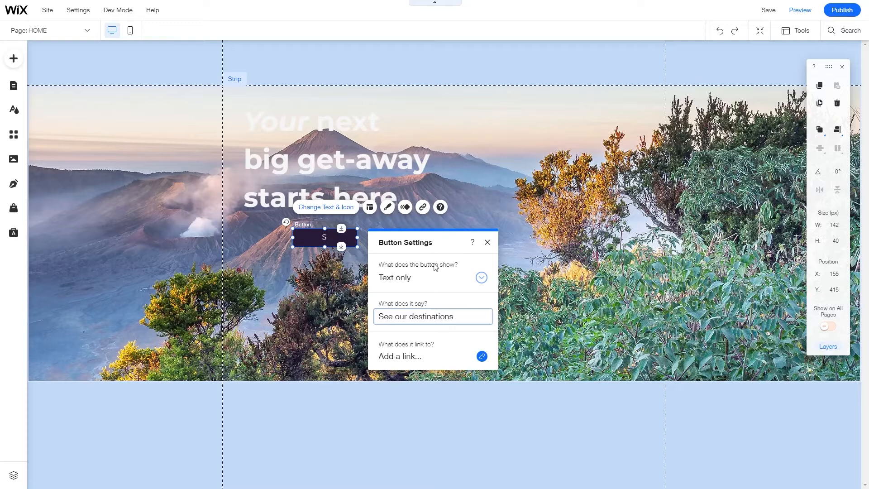
{"action": "key", "text": "Return"}
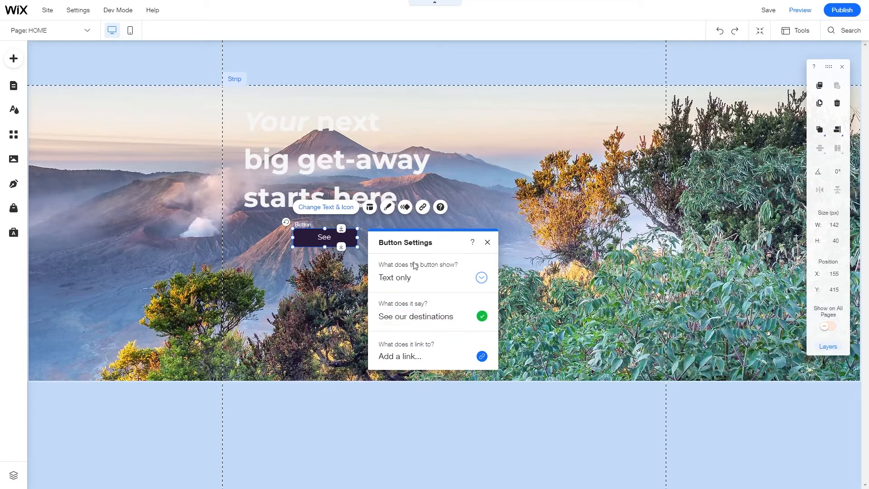
{"action": "left_click", "coordinate": [337, 307]}
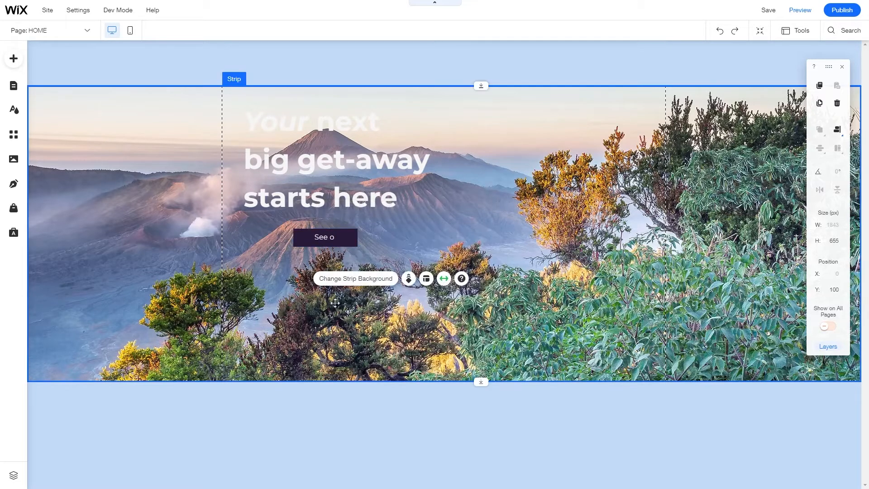
Step: Try to adjust the width of the button below the heading and reselect it
{"action": "left_click", "coordinate": [311, 239]}
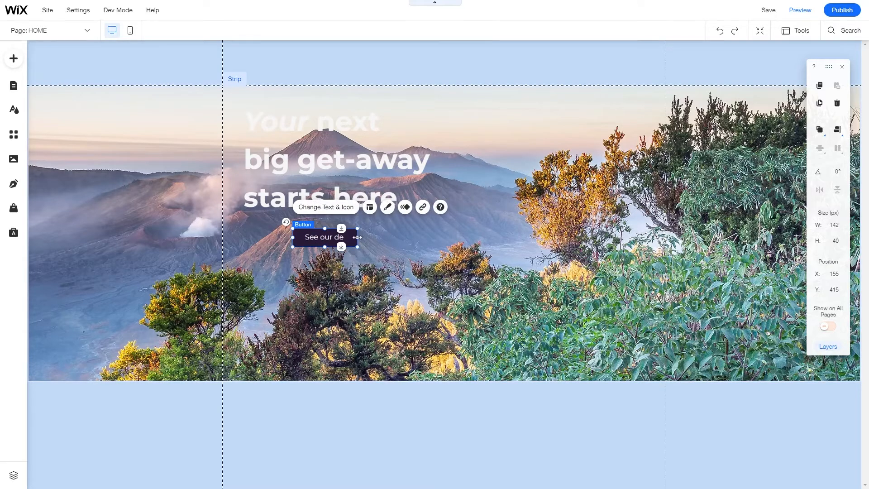
{"action": "left_click_drag", "start_coordinate": [381, 238], "coordinate": [368, 238]}
{"action": "left_click", "coordinate": [344, 278]}
{"action": "left_click", "coordinate": [311, 243]}
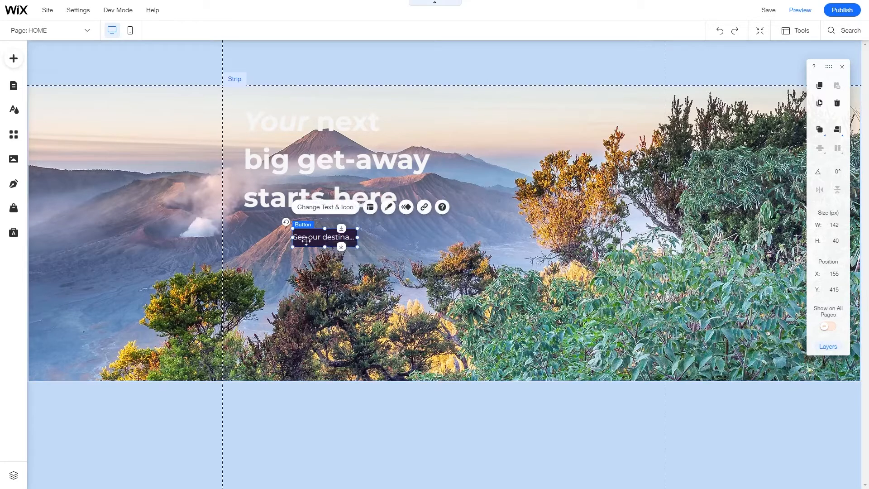
Step: Widen the button to 173 px so its full text fits, and place it below the heading at about X 135, Y 414
{"action": "left_click_drag", "start_coordinate": [311, 243], "coordinate": [294, 250]}
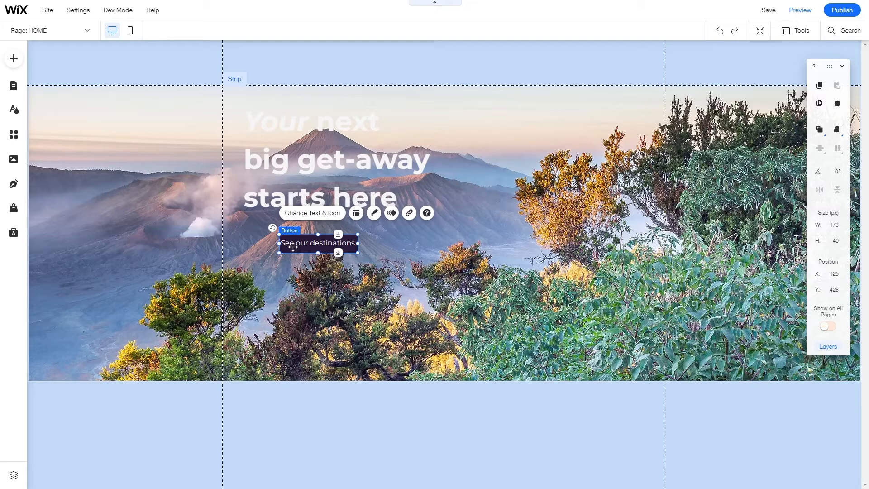
{"action": "left_click", "coordinate": [364, 287]}
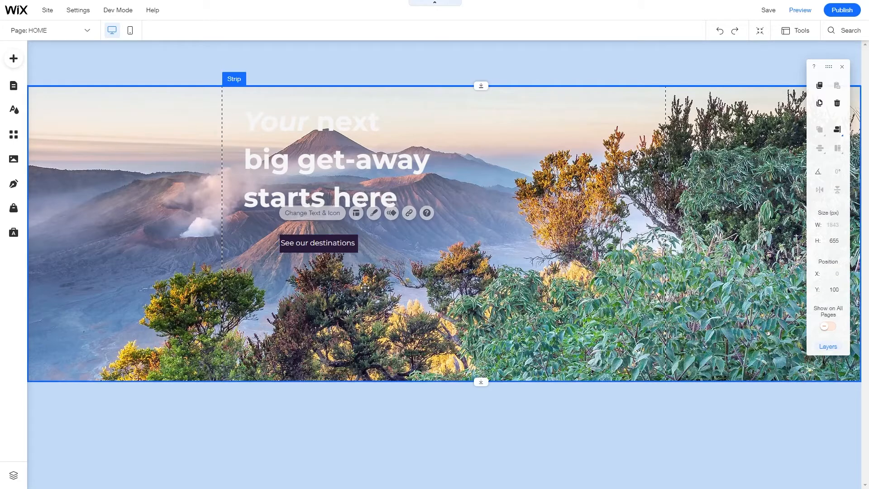
{"action": "left_click", "coordinate": [326, 250]}
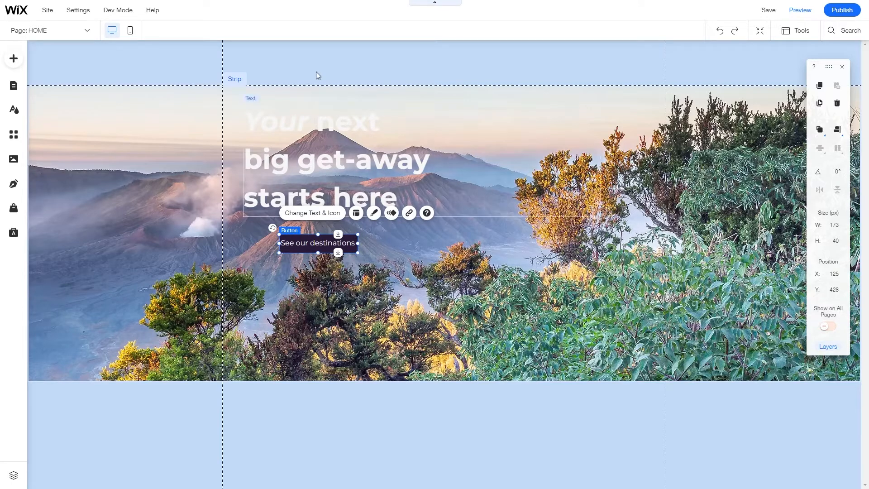
{"action": "left_click", "coordinate": [309, 144]}
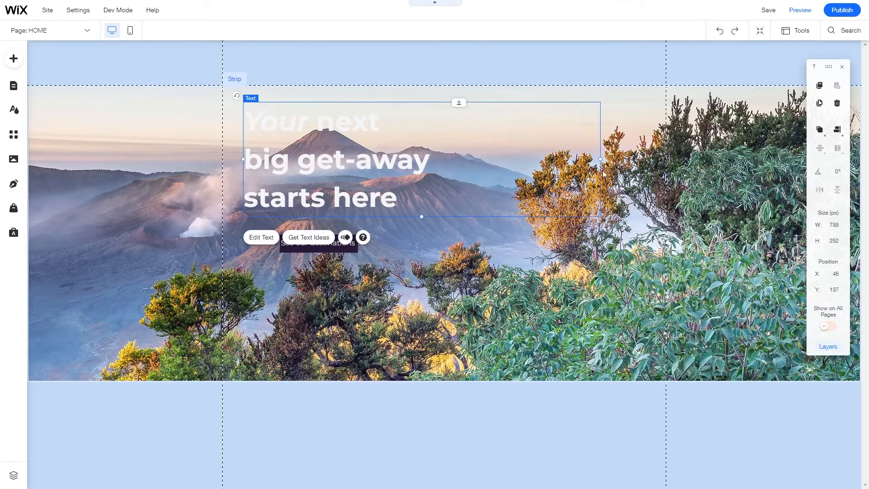
{"action": "left_click", "coordinate": [604, 158]}
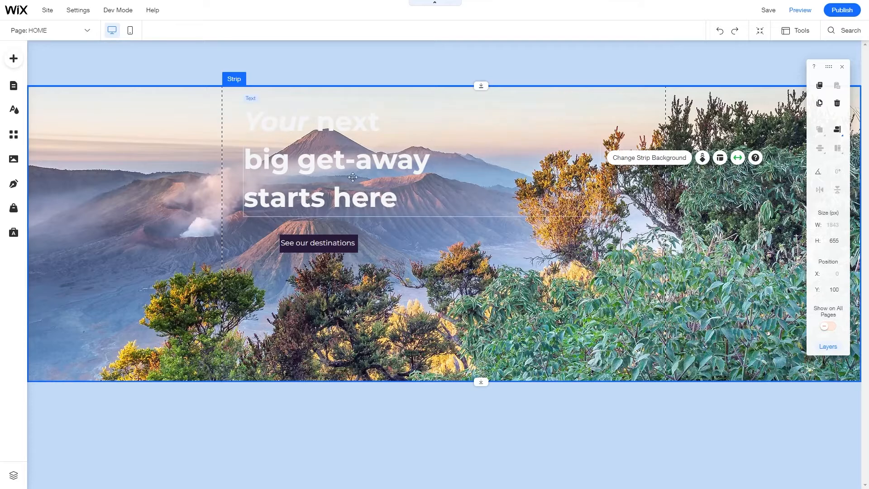
{"action": "left_click", "coordinate": [321, 248]}
{"action": "left_click_drag", "start_coordinate": [321, 247], "coordinate": [326, 241]}
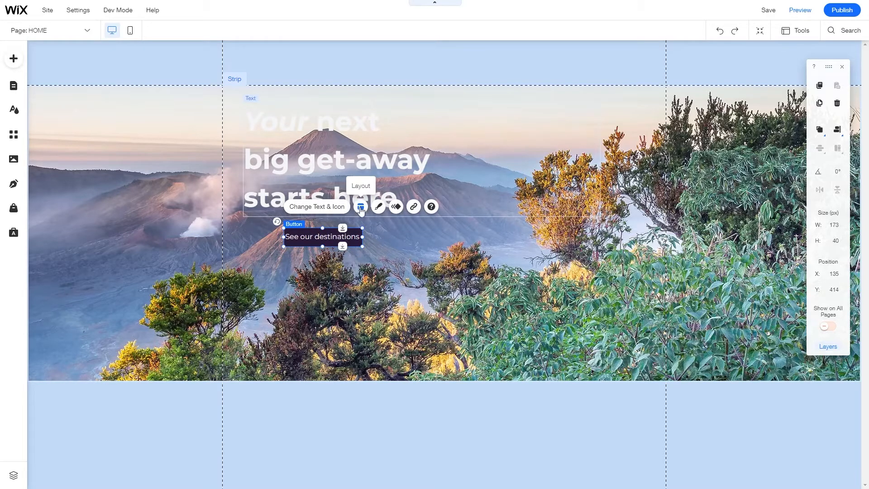
Step: Customize the button's design with a corner radius of 30 px on all four corners
{"action": "left_click", "coordinate": [379, 207]}
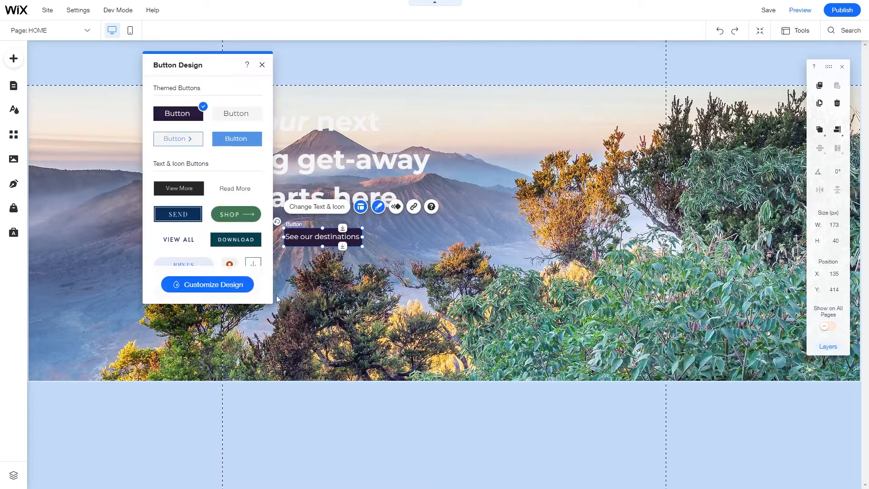
{"action": "left_click", "coordinate": [234, 286]}
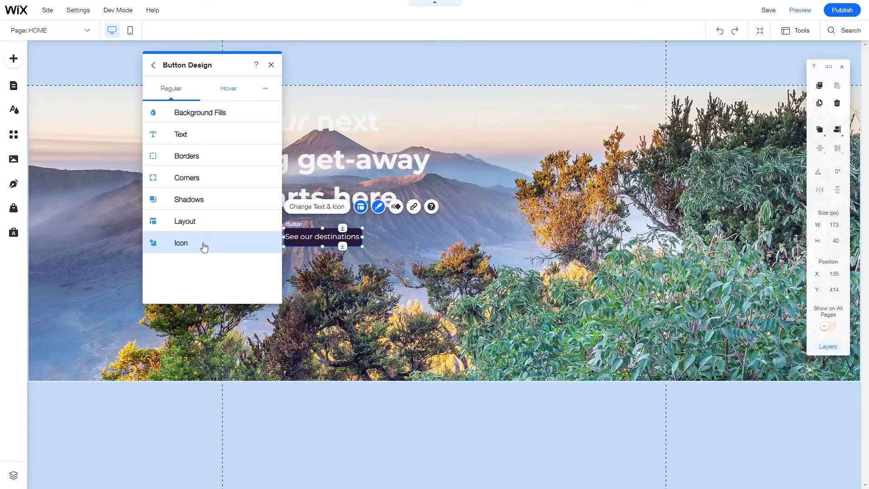
{"action": "left_click", "coordinate": [218, 173]}
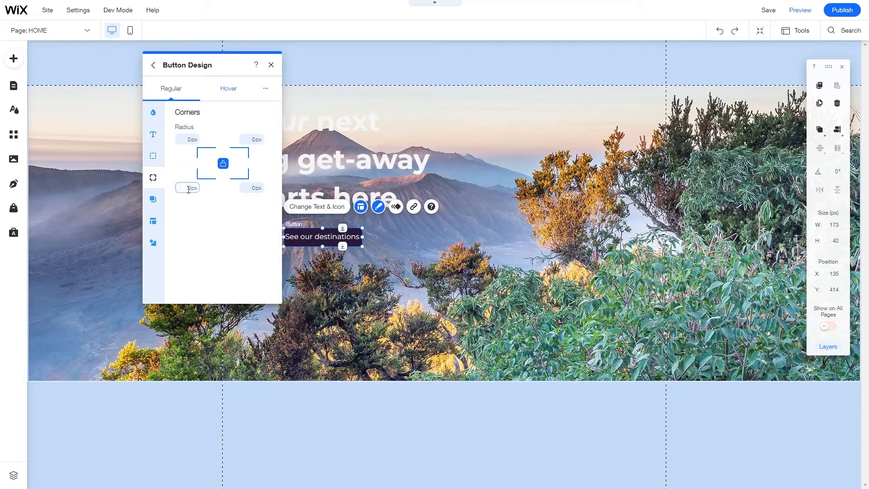
{"action": "left_click", "coordinate": [188, 190]}
{"action": "type", "text": "30"}
{"action": "left_click", "coordinate": [300, 237]}
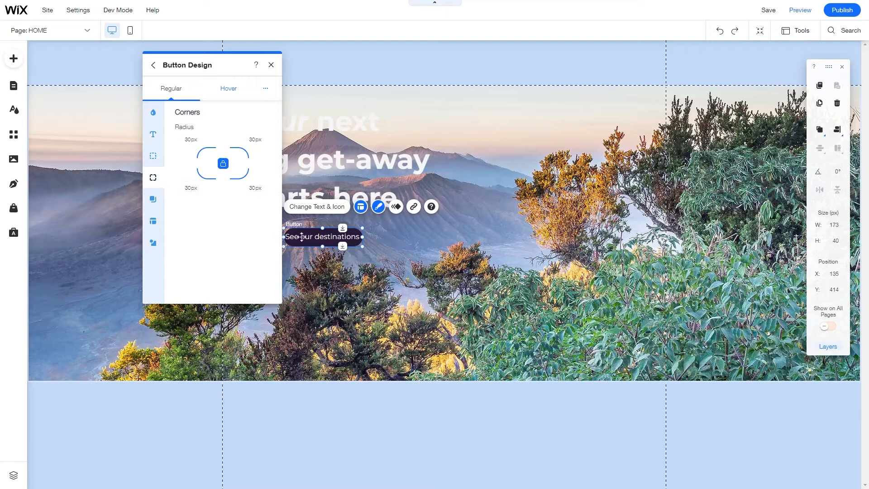
Step: Add a black outer shadow to the button at 315°, with 4 px distance and 2 px blur
{"action": "left_click", "coordinate": [153, 199]}
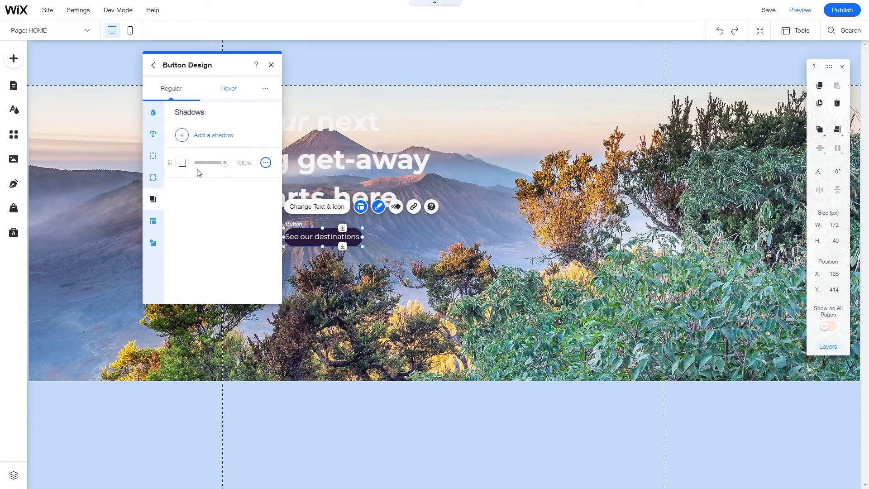
{"action": "left_click", "coordinate": [183, 164]}
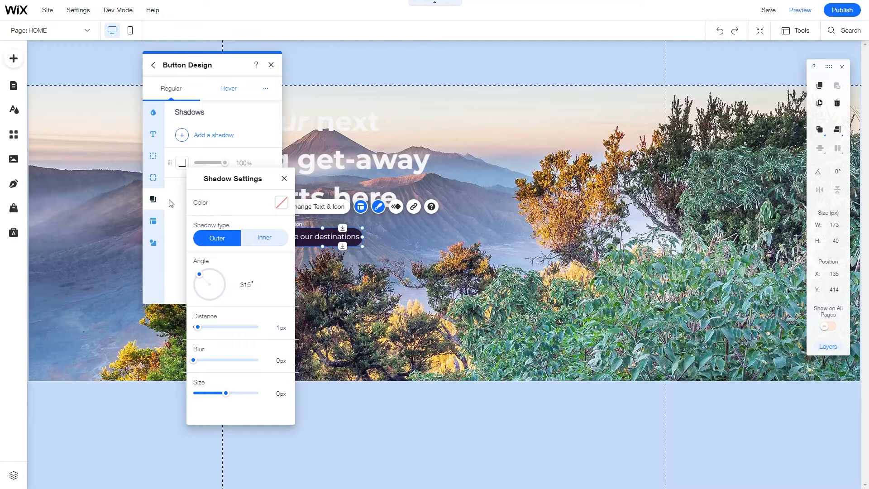
{"action": "left_click", "coordinate": [183, 138]}
{"action": "left_click", "coordinate": [183, 135]}
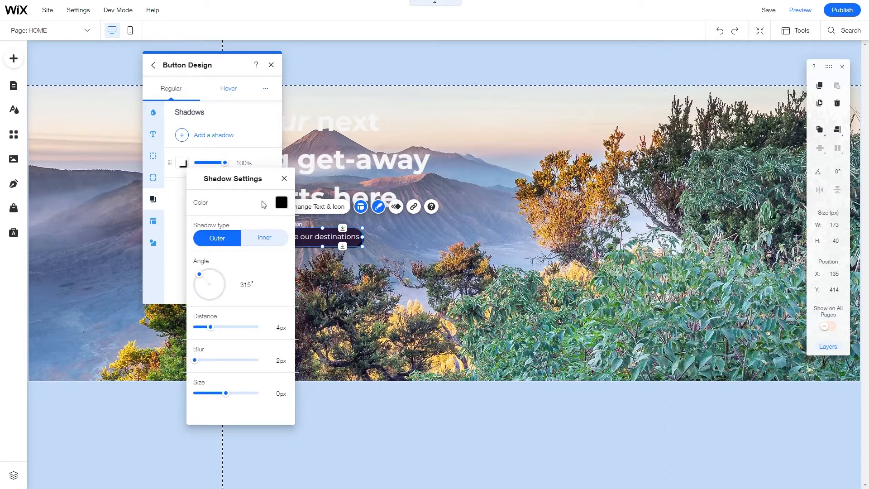
Step: Fill the button with a light blue theme color and set its text color to dark purple #281A39
{"action": "left_click", "coordinate": [153, 113]}
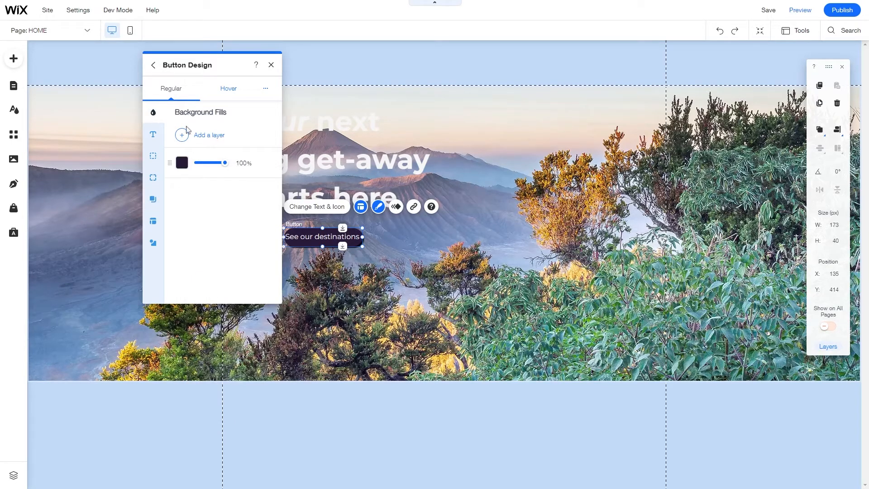
{"action": "left_click", "coordinate": [183, 167]}
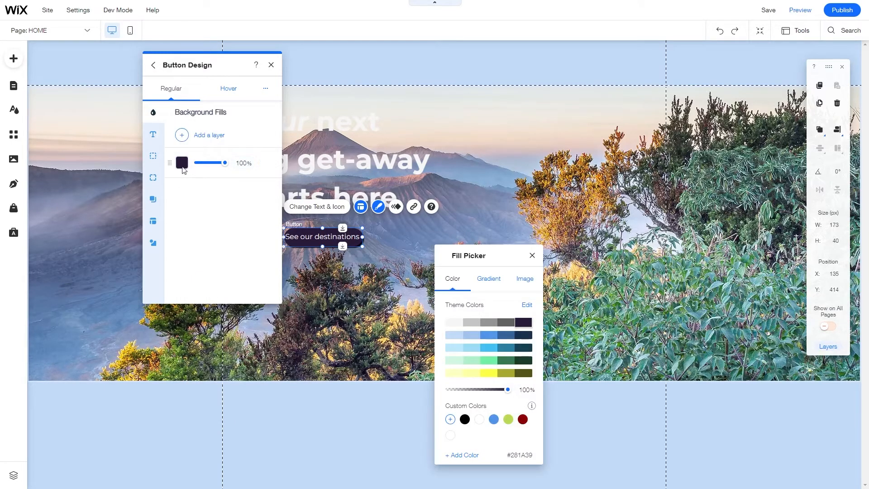
{"action": "left_click", "coordinate": [471, 336]}
{"action": "left_click", "coordinate": [152, 137]}
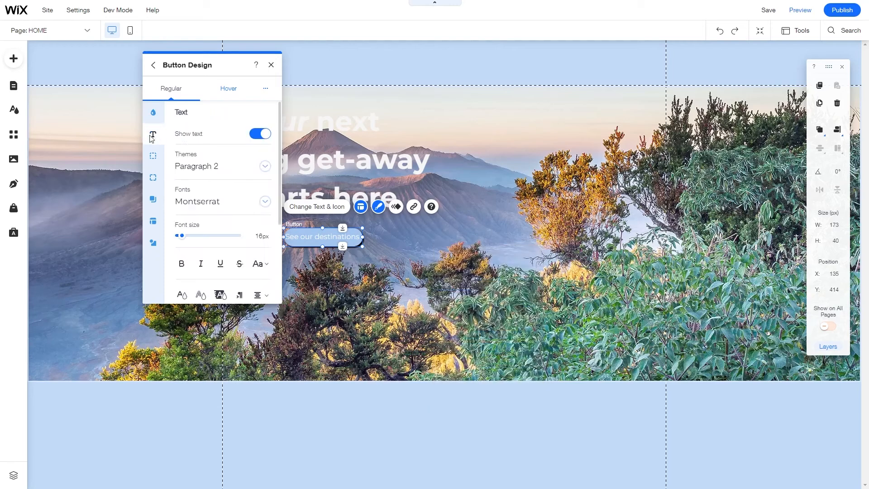
{"action": "left_click", "coordinate": [182, 295]}
{"action": "left_click", "coordinate": [500, 336]}
{"action": "left_click", "coordinate": [520, 299]}
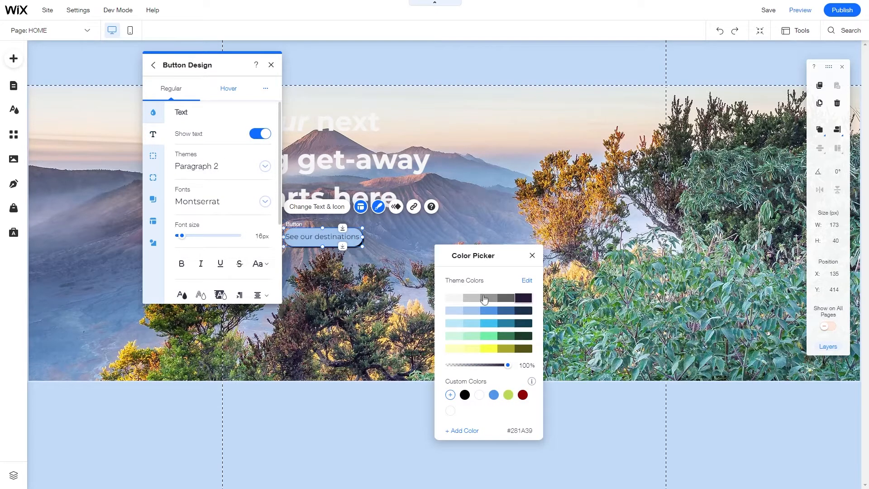
Step: Make the button's text bold and widen the button to about 208 px, at about X 118, Y 407
{"action": "left_click", "coordinate": [179, 271]}
{"action": "left_click", "coordinate": [179, 269]}
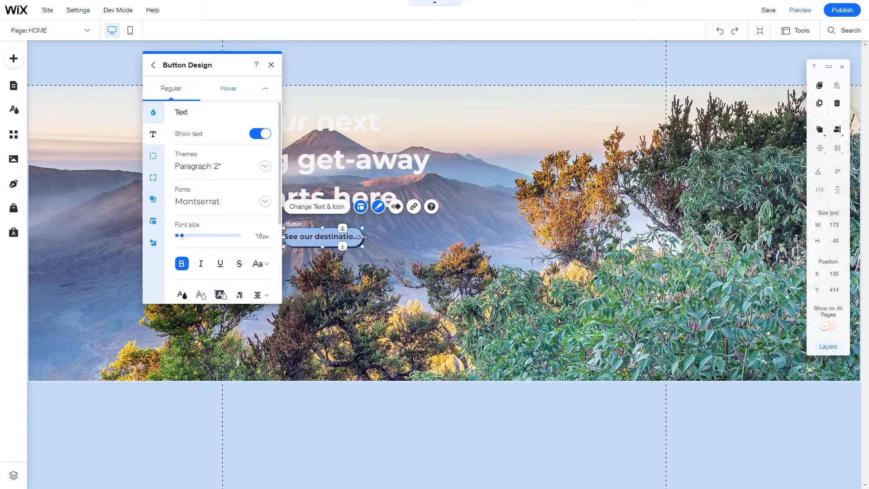
{"action": "left_click_drag", "start_coordinate": [362, 237], "coordinate": [340, 239]}
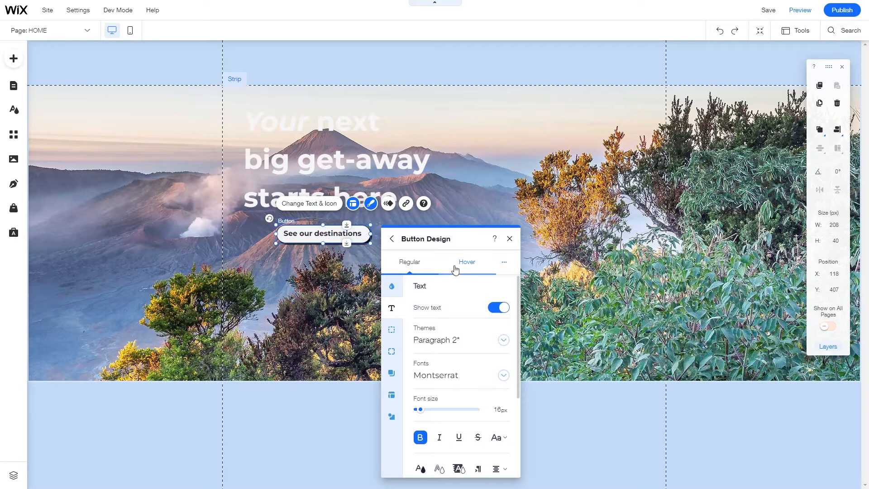
Step: Give the button's hover state a dark blue #36639B fill and light grey text
{"action": "left_click", "coordinate": [455, 270]}
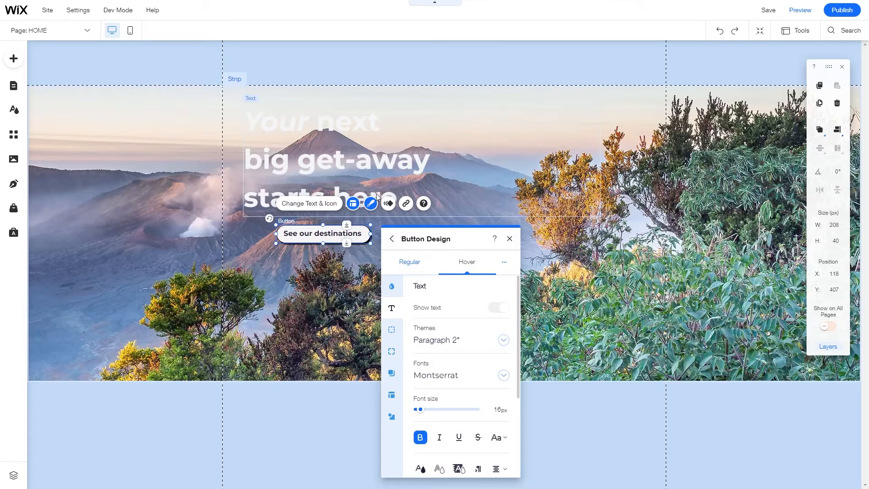
{"action": "left_click", "coordinate": [391, 287]}
{"action": "left_click", "coordinate": [423, 341]}
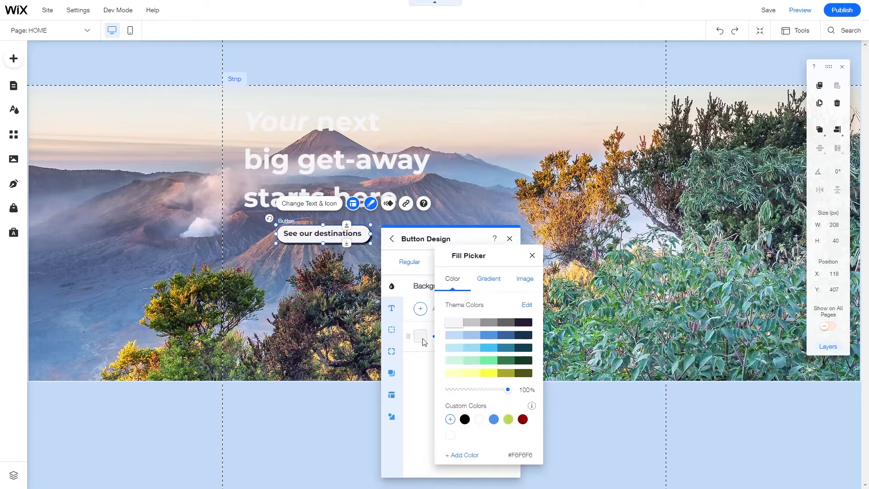
{"action": "left_click", "coordinate": [505, 336]}
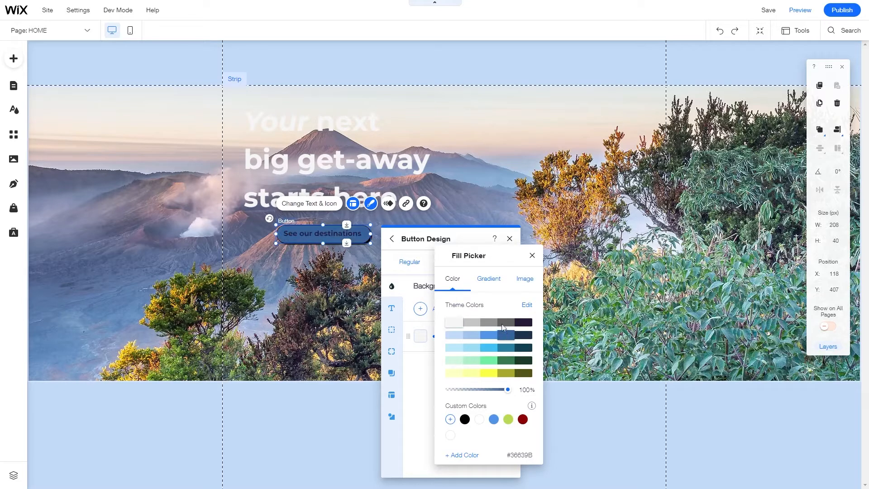
{"action": "left_click", "coordinate": [520, 334]}
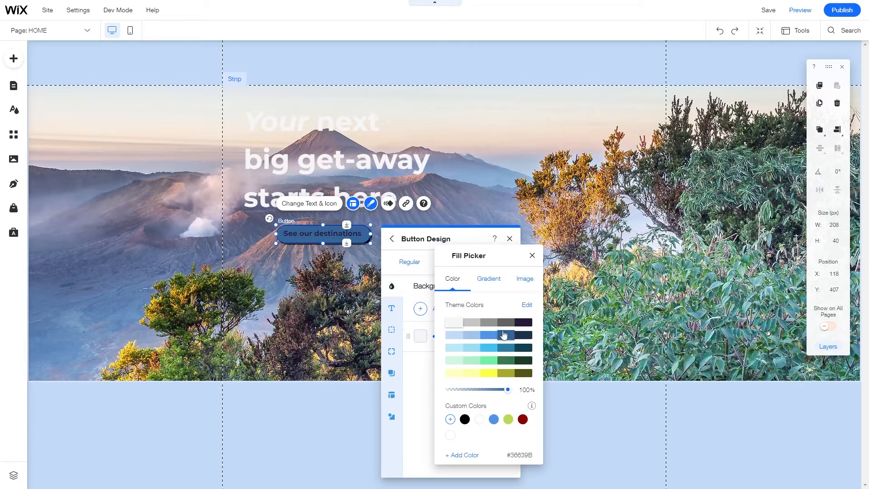
{"action": "left_click", "coordinate": [506, 337]}
{"action": "left_click", "coordinate": [389, 309]}
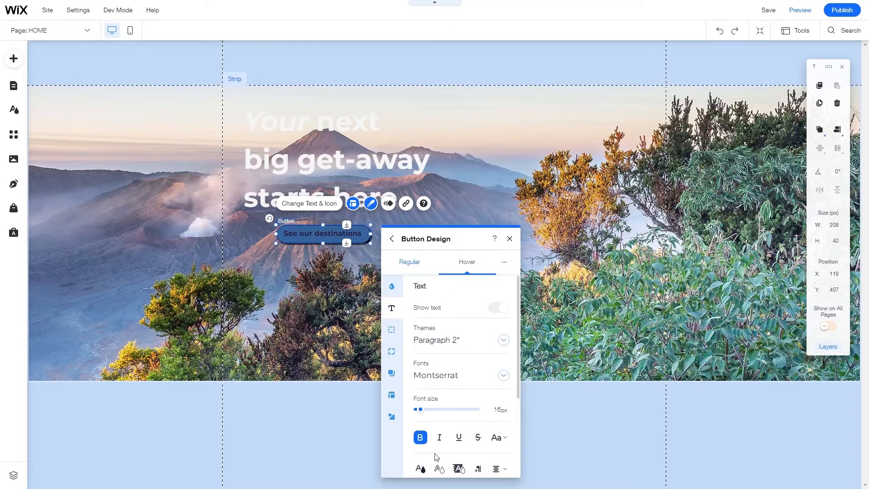
{"action": "left_click", "coordinate": [420, 469]}
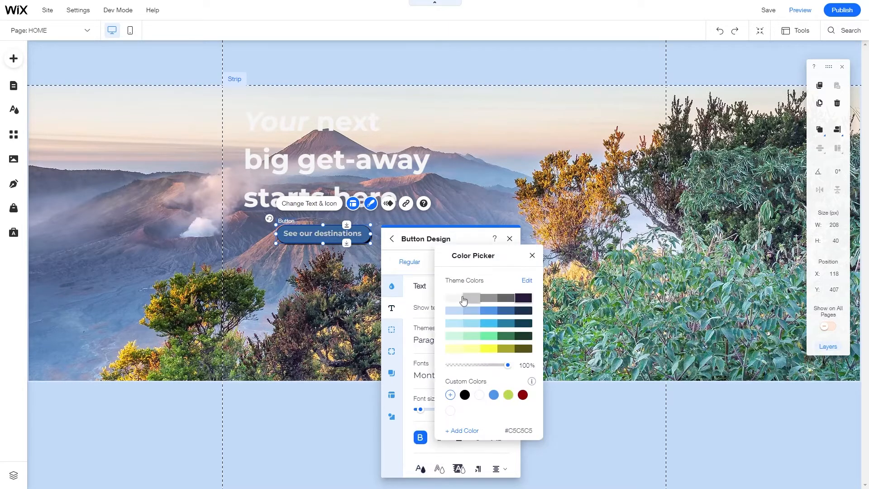
Step: Preview the page with the styled button and return to the editor
{"action": "left_click", "coordinate": [798, 12]}
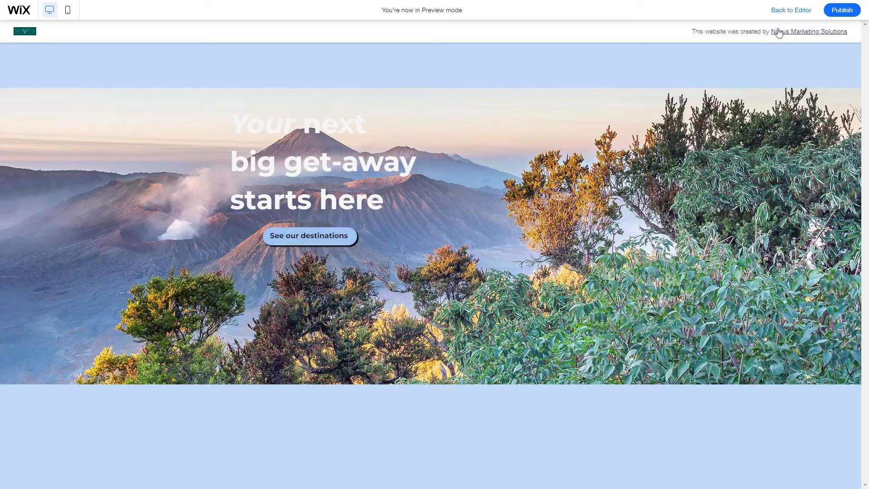
{"action": "left_click", "coordinate": [791, 12]}
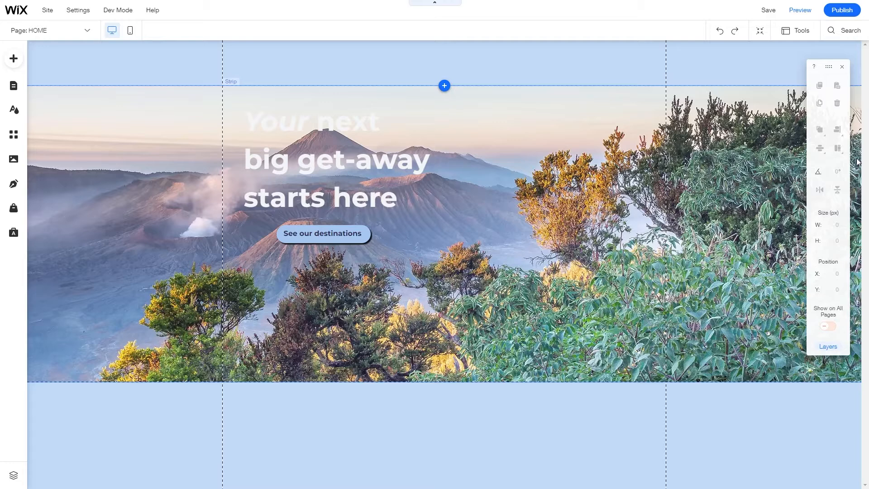
Step: Add a blank strip directly below the image strip
{"action": "left_click", "coordinate": [568, 168]}
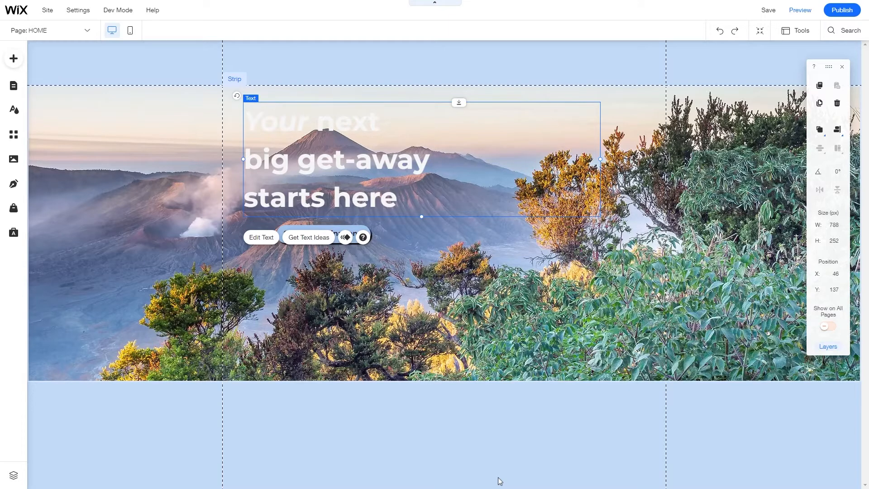
{"action": "left_click", "coordinate": [551, 353]}
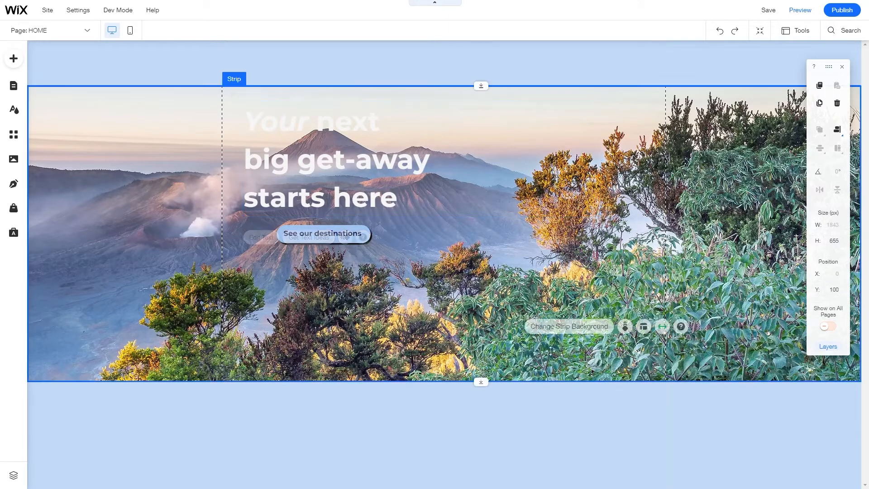
{"action": "left_click", "coordinate": [444, 383]}
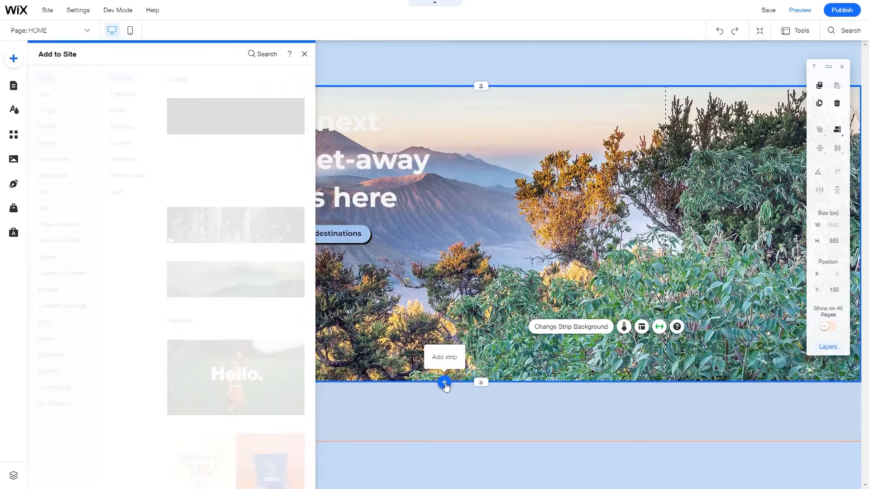
{"action": "left_click", "coordinate": [225, 148]}
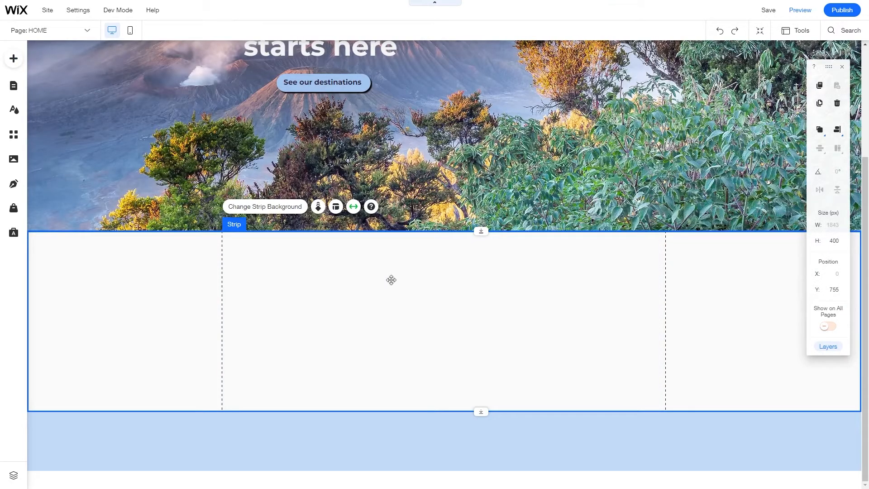
Step: Divide the new blank strip into four columns
{"action": "left_click", "coordinate": [336, 211]}
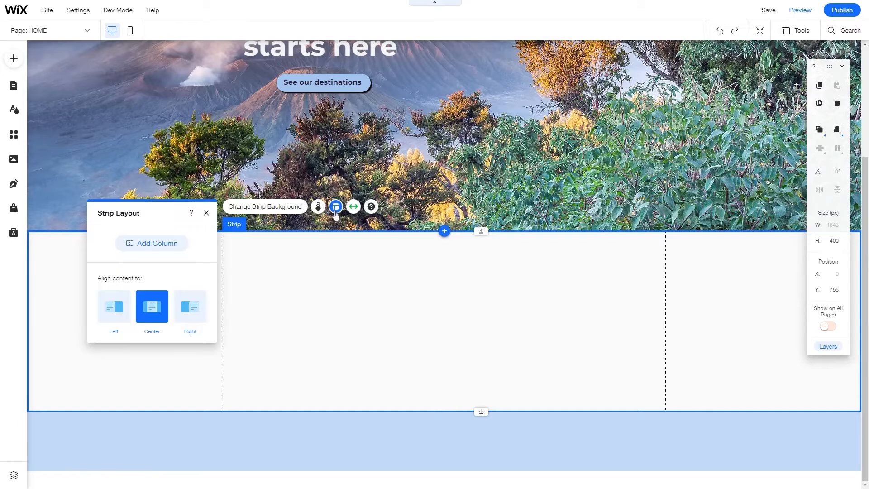
{"action": "left_click", "coordinate": [183, 248]}
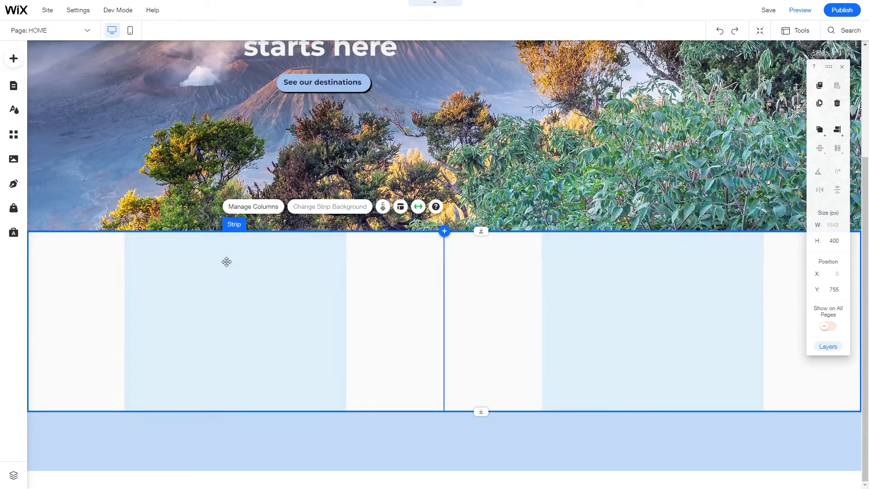
{"action": "left_click", "coordinate": [265, 210]}
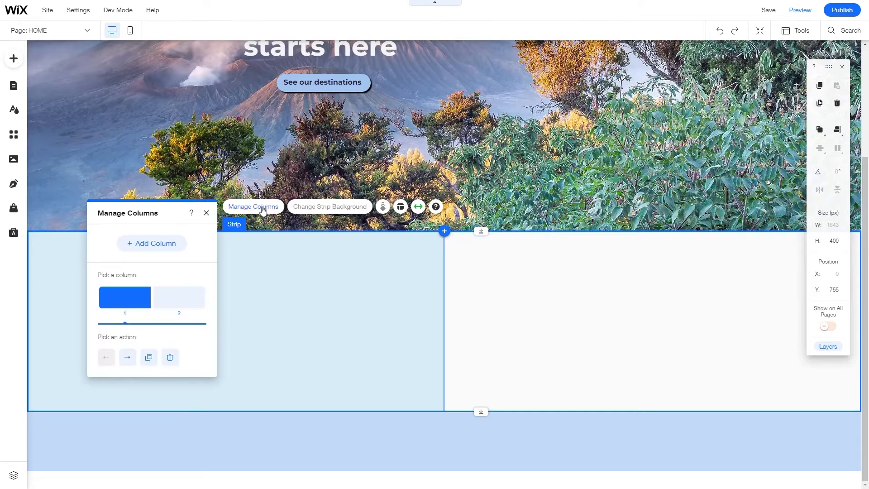
{"action": "left_click", "coordinate": [160, 243]}
{"action": "left_click", "coordinate": [161, 244]}
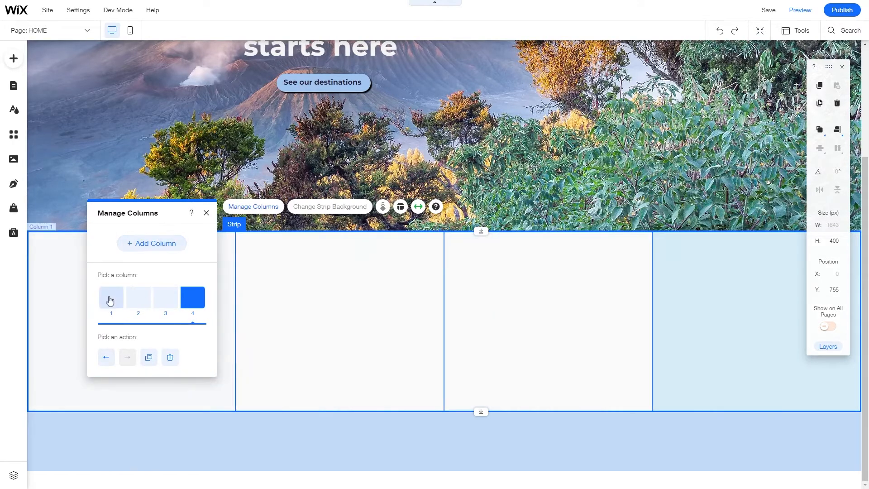
Step: Examine the four columns of the new strip by selecting them individually, comparing them with the undivided image strip above
{"action": "left_click", "coordinate": [111, 299]}
{"action": "left_click", "coordinate": [293, 335]}
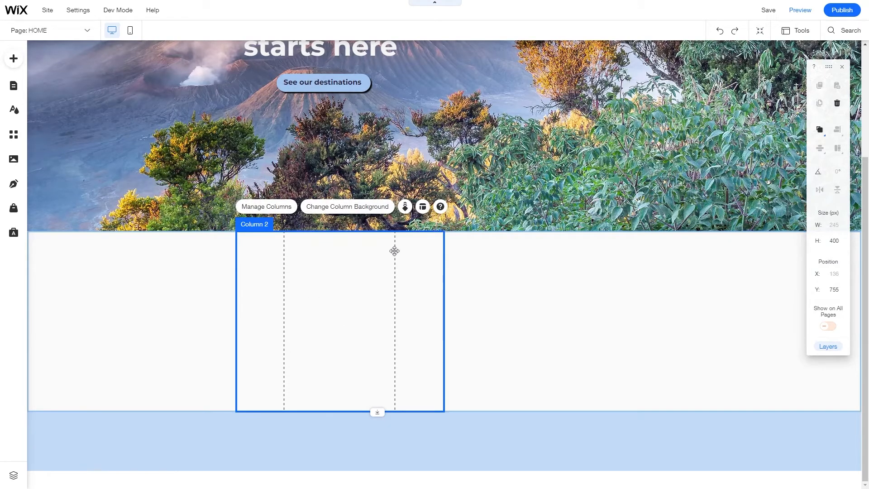
{"action": "left_click", "coordinate": [458, 299]}
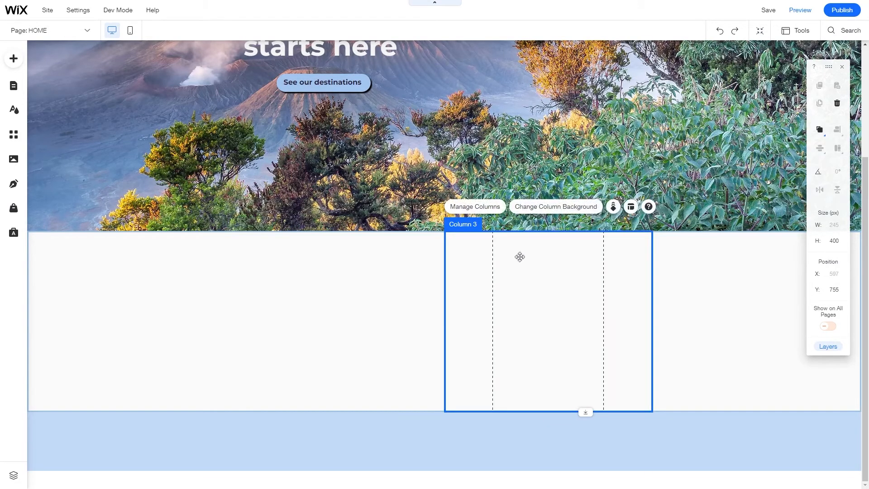
{"action": "left_click", "coordinate": [404, 312]}
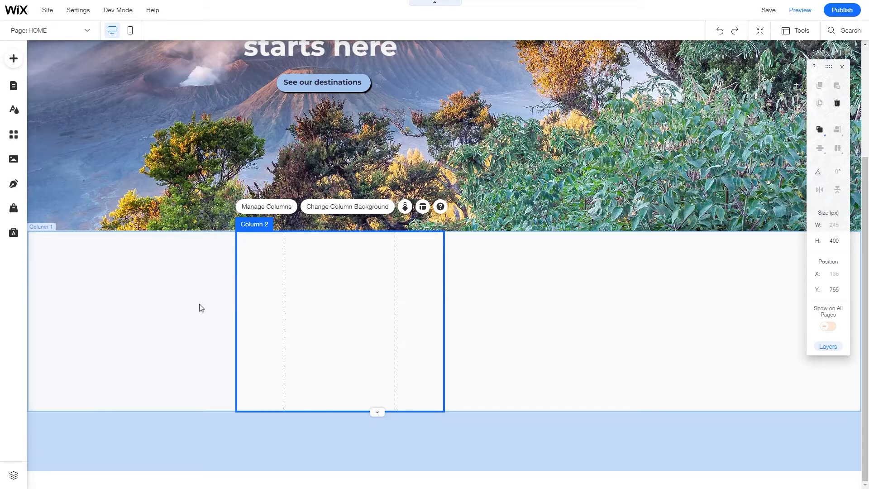
{"action": "left_click", "coordinate": [451, 113]}
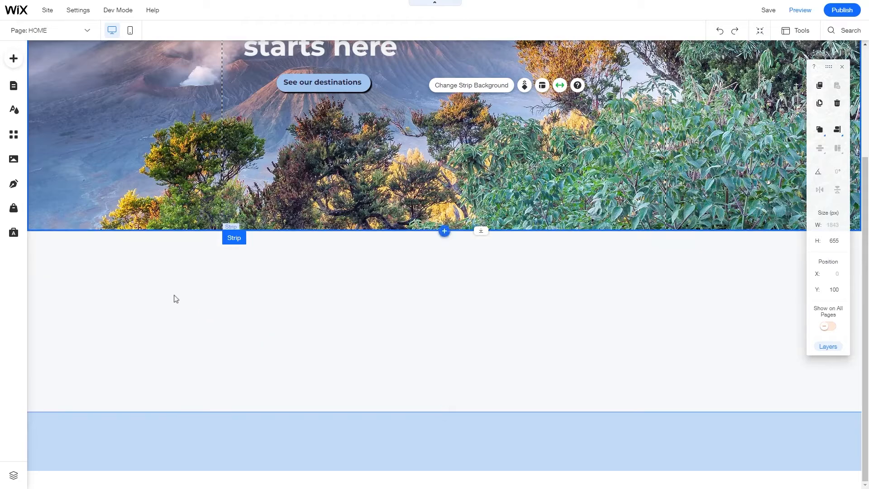
{"action": "left_click", "coordinate": [130, 303]}
{"action": "left_click", "coordinate": [127, 303]}
{"action": "left_click", "coordinate": [325, 306]}
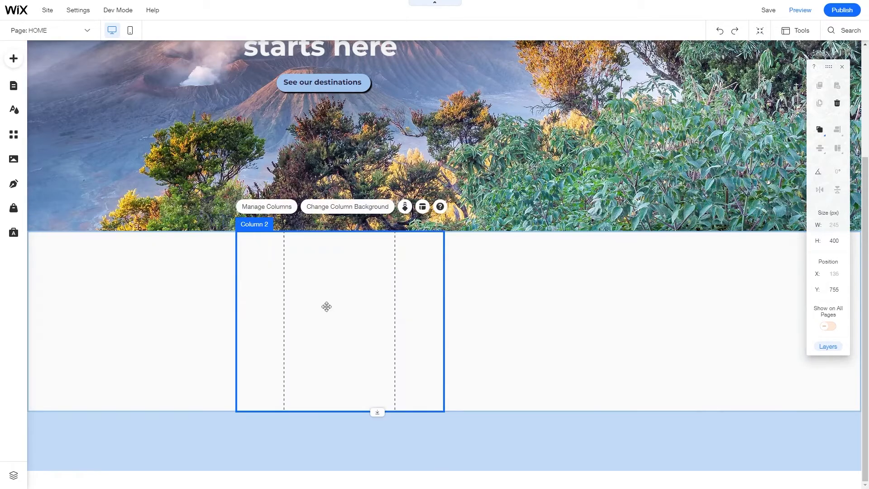
{"action": "left_click", "coordinate": [477, 316]}
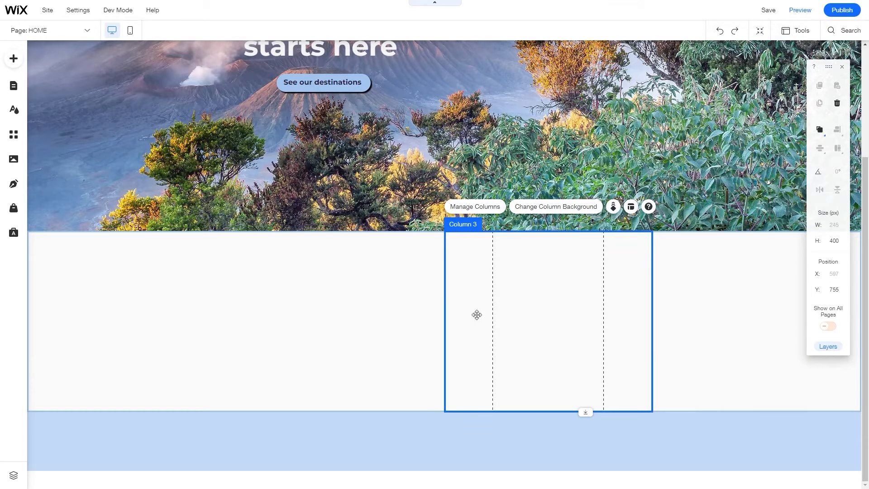
{"action": "left_click", "coordinate": [678, 318]}
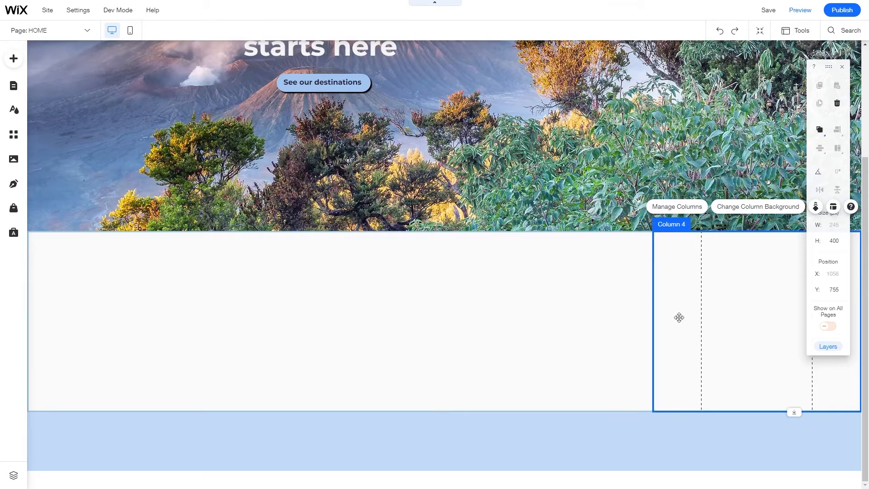
{"action": "left_click", "coordinate": [611, 310]}
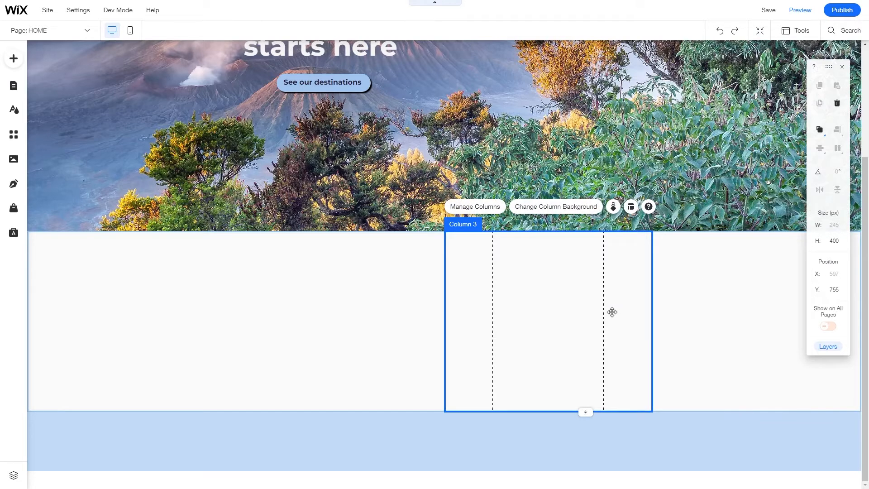
Step: Add a Heading 4 text element to the first column and narrow it to about 208 px wide
{"action": "left_click", "coordinate": [167, 310]}
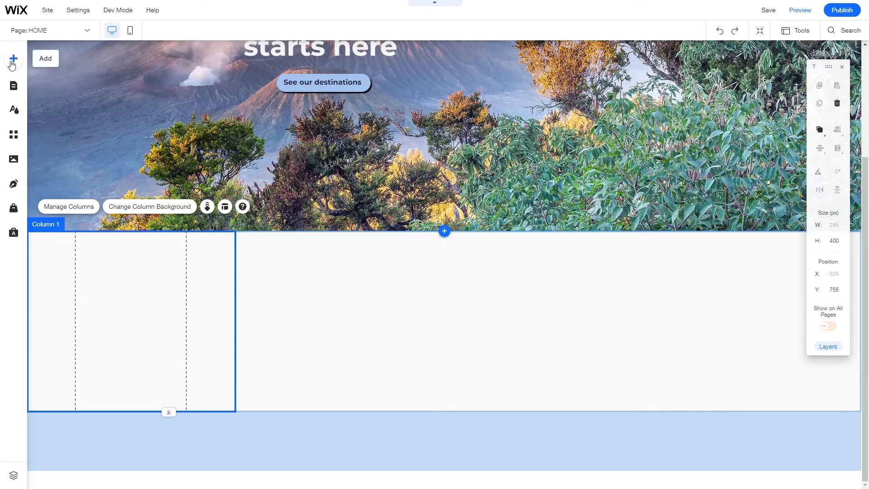
{"action": "left_click", "coordinate": [14, 60]}
{"action": "left_click", "coordinate": [54, 94]}
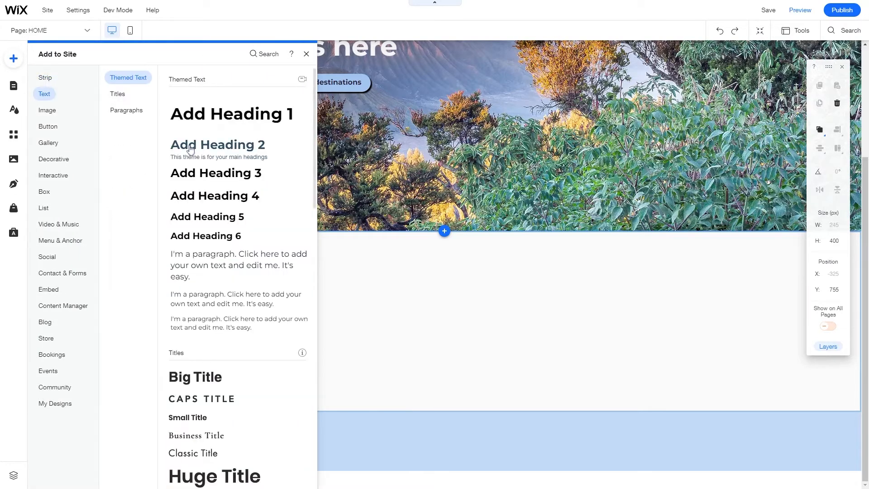
{"action": "left_click", "coordinate": [212, 201]}
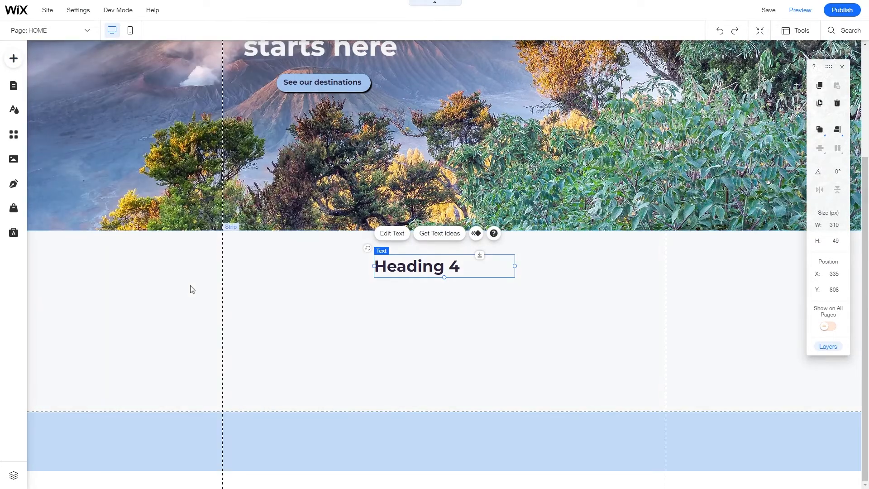
{"action": "left_click_drag", "start_coordinate": [396, 269], "coordinate": [155, 294]}
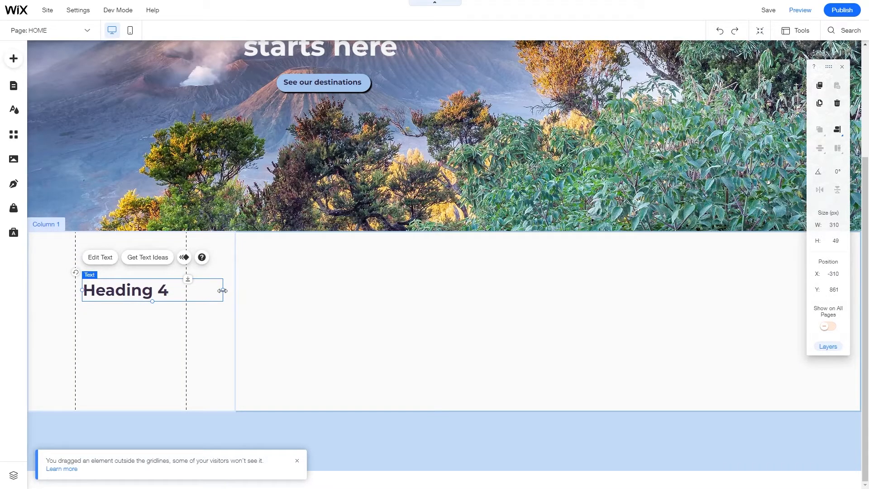
{"action": "left_click_drag", "start_coordinate": [223, 290], "coordinate": [176, 291]}
Step: Change the first column's heading text to "Safety" and centre-align it
{"action": "double_click", "coordinate": [137, 291]}
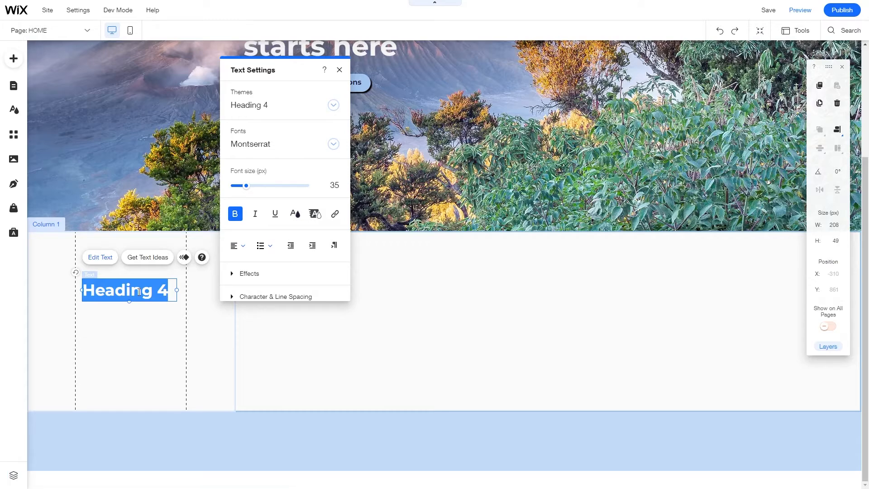
{"action": "type", "text": "Sa"}
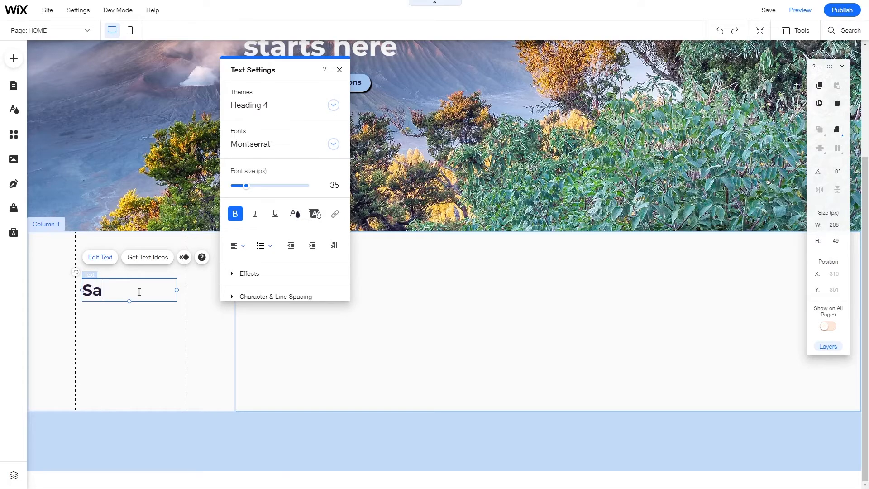
{"action": "type", "text": "fety"}
{"action": "left_click", "coordinate": [237, 245]}
{"action": "left_click", "coordinate": [239, 259]}
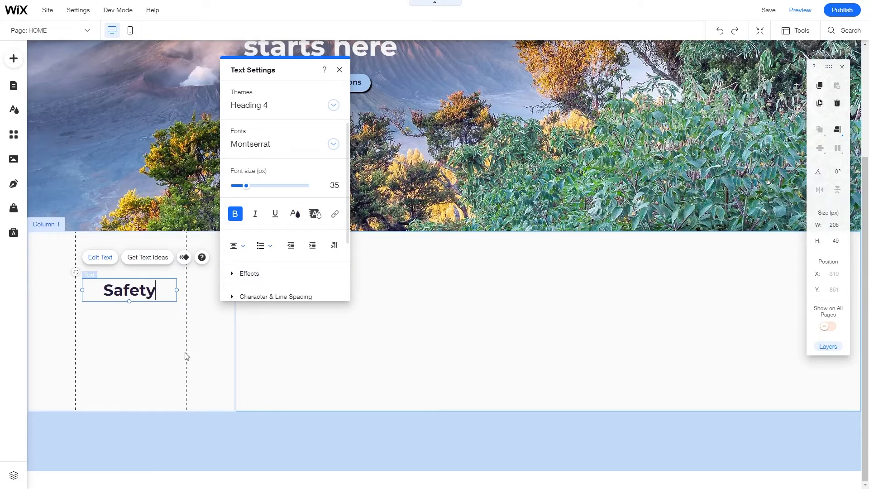
{"action": "left_click", "coordinate": [185, 355]}
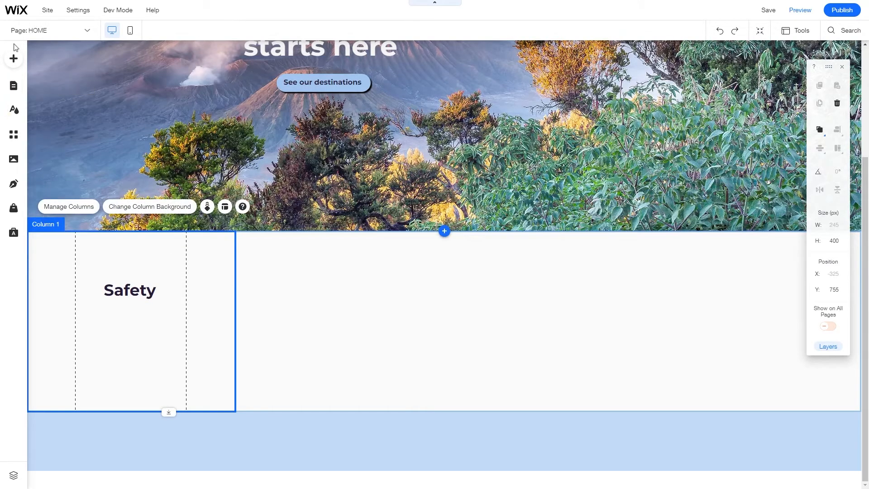
Step: Add a Paragraph 1 text element below the Safety heading and narrow it to about 236 px wide
{"action": "left_click", "coordinate": [14, 59]}
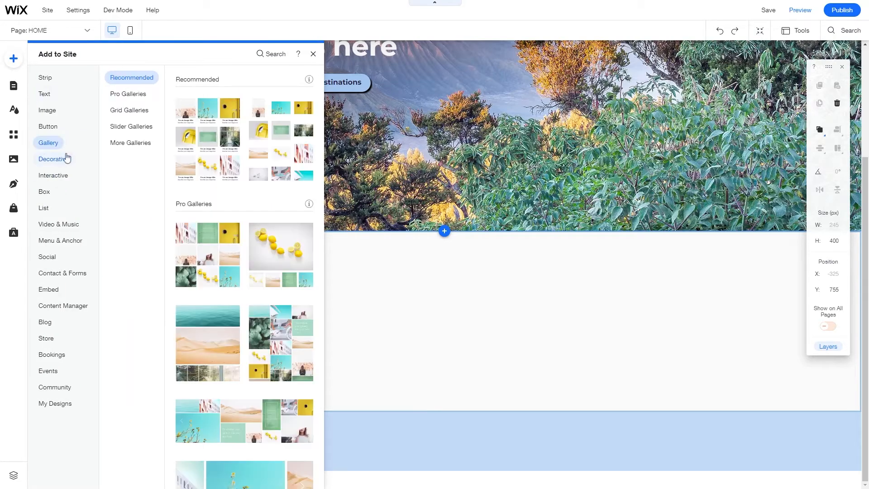
{"action": "mouse_move", "coordinate": [52, 99]}
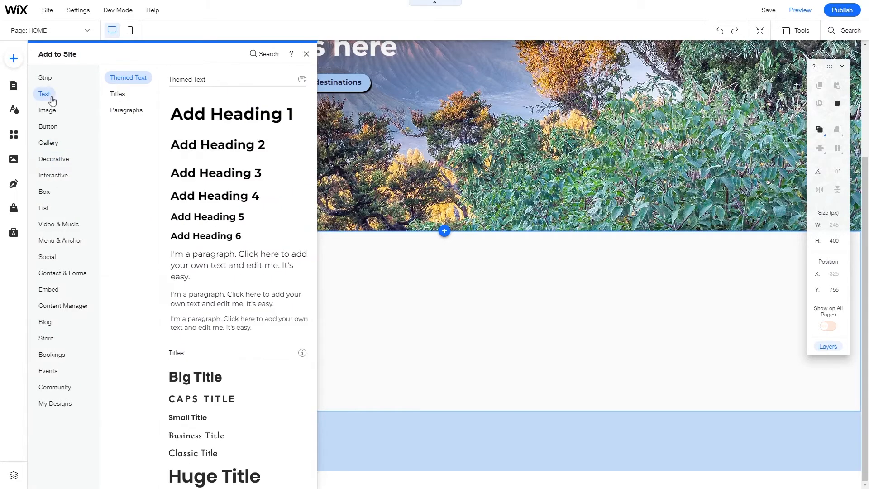
{"action": "left_click", "coordinate": [211, 265]}
{"action": "left_click_drag", "start_coordinate": [389, 283], "coordinate": [90, 335]}
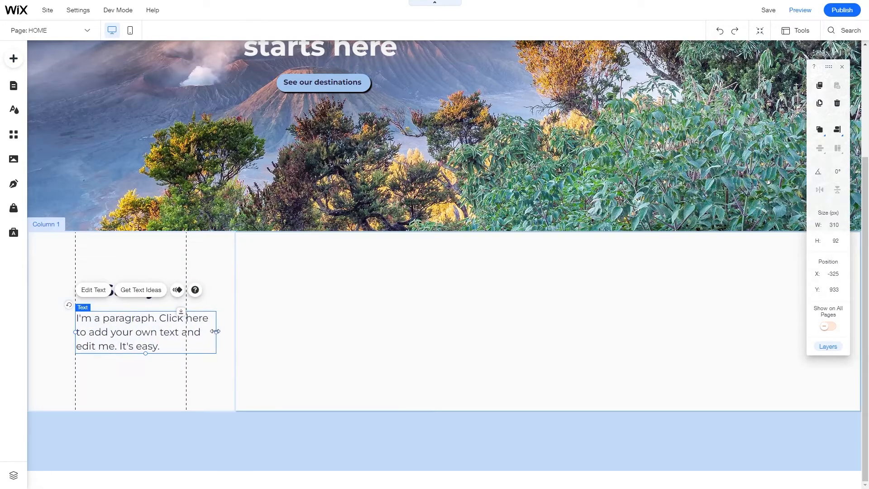
{"action": "left_click_drag", "start_coordinate": [215, 331], "coordinate": [183, 331]}
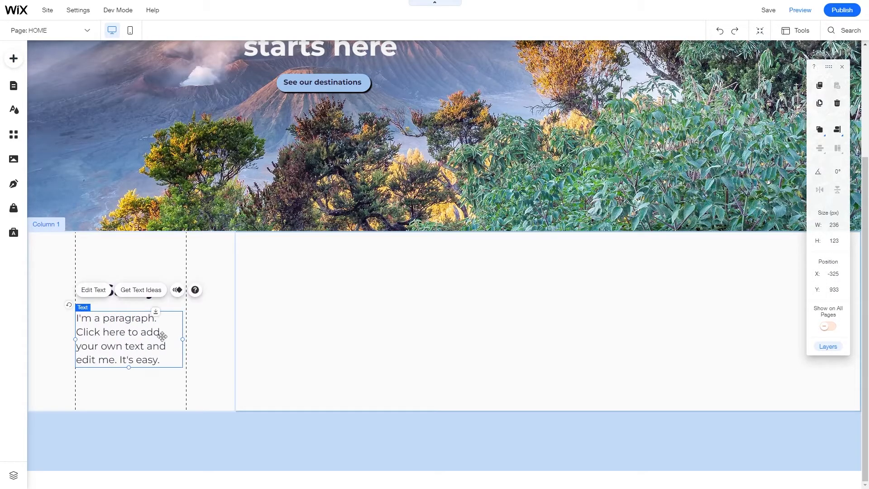
Step: Set the paragraph's font size to 16 px and centre-align its text
{"action": "double_click", "coordinate": [162, 336]}
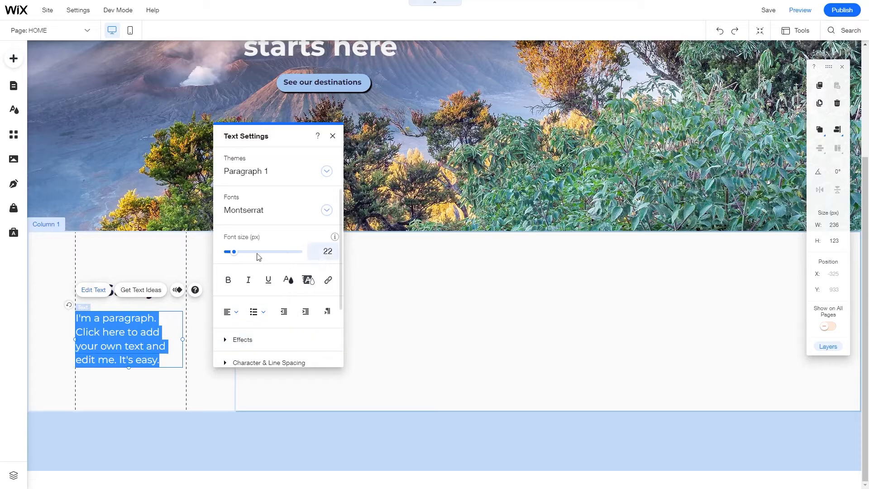
{"action": "left_click", "coordinate": [230, 251]}
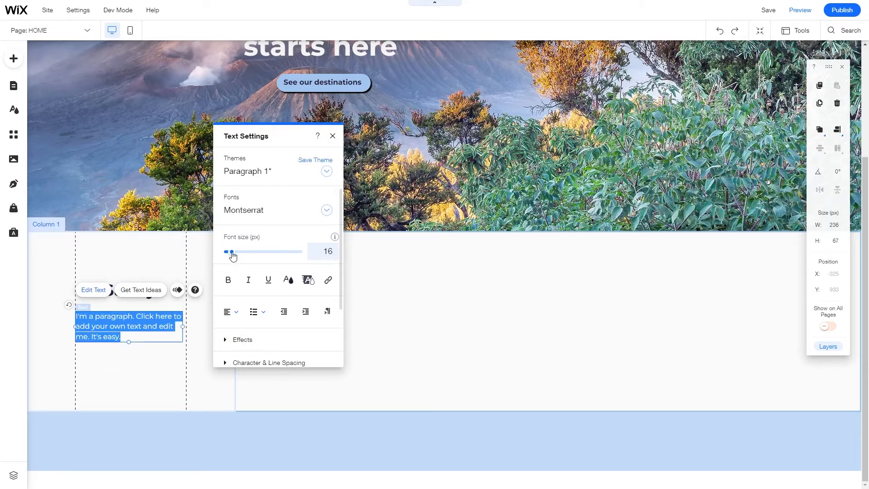
{"action": "left_click", "coordinate": [225, 313]}
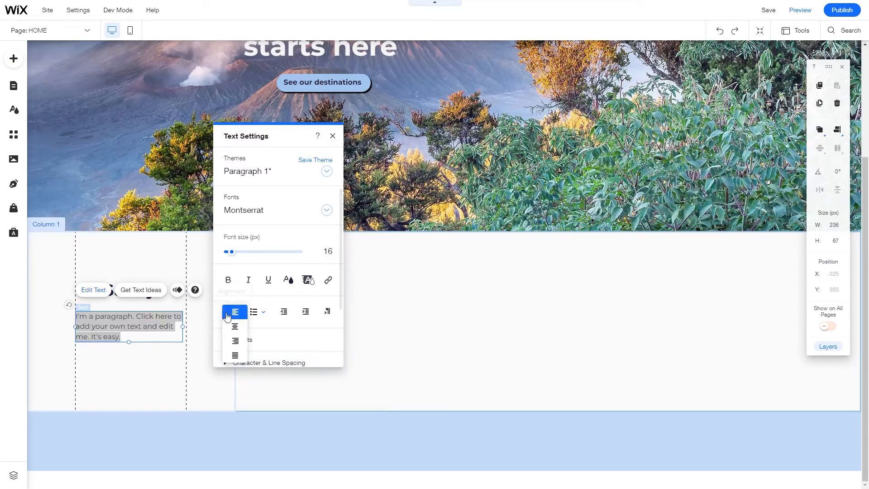
{"action": "left_click", "coordinate": [228, 327]}
{"action": "left_click", "coordinate": [169, 374]}
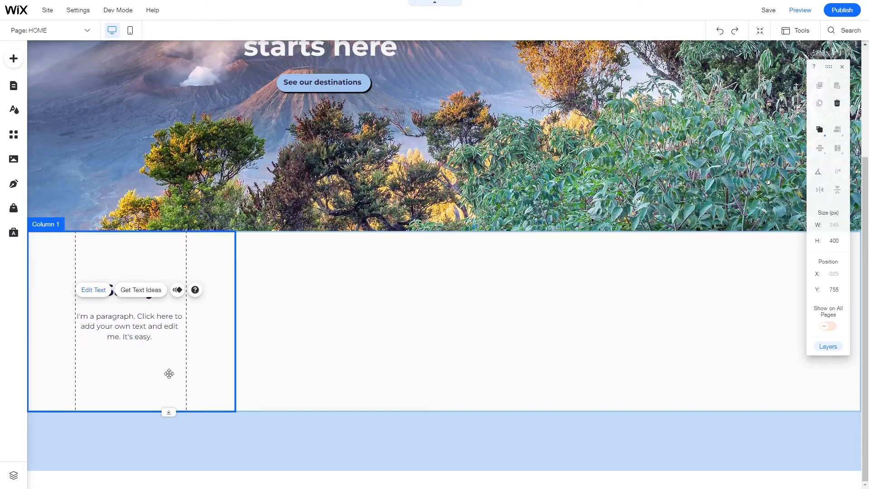
Step: Centre the paragraph and the Safety heading in the first column, moving the heading closer to the paragraph at about Y 875
{"action": "left_click", "coordinate": [126, 332]}
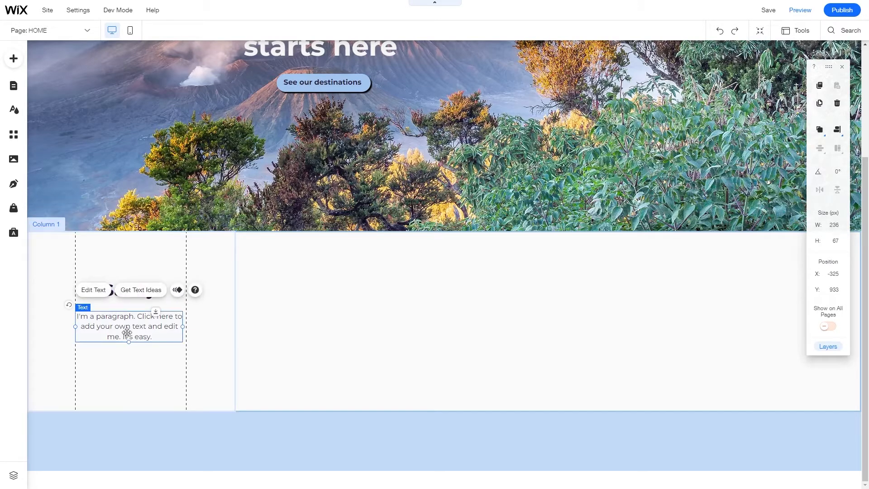
{"action": "left_click_drag", "start_coordinate": [127, 333], "coordinate": [130, 330]}
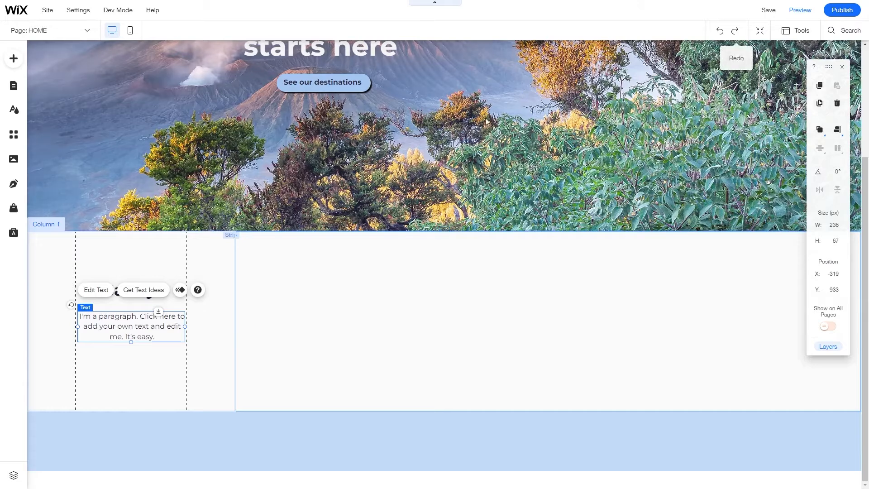
{"action": "left_click", "coordinate": [58, 400]}
{"action": "left_click", "coordinate": [128, 289]}
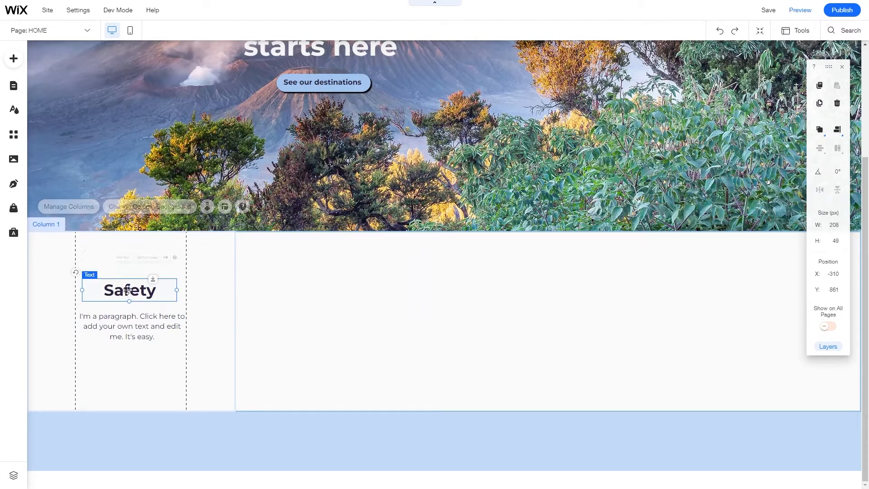
{"action": "left_click_drag", "start_coordinate": [129, 293], "coordinate": [130, 299]}
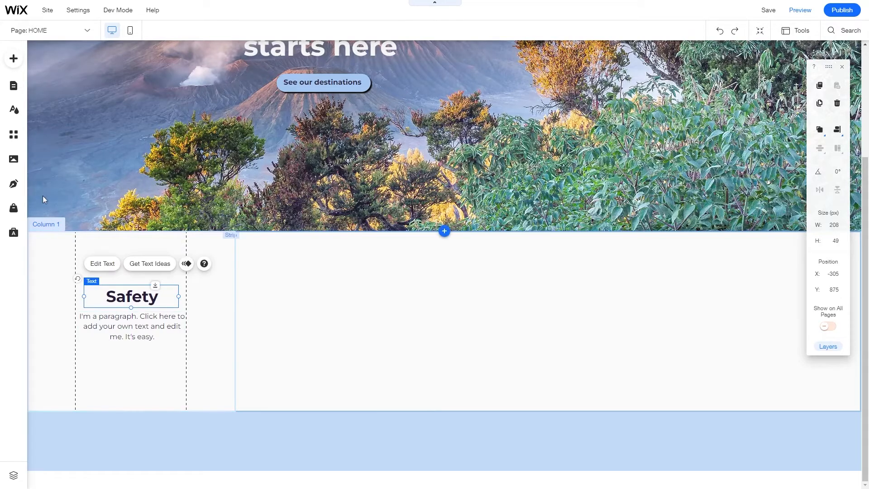
Step: Open the full library of decorative basic shapes and search it for "padlock"
{"action": "left_click", "coordinate": [13, 59]}
{"action": "left_click", "coordinate": [70, 160]}
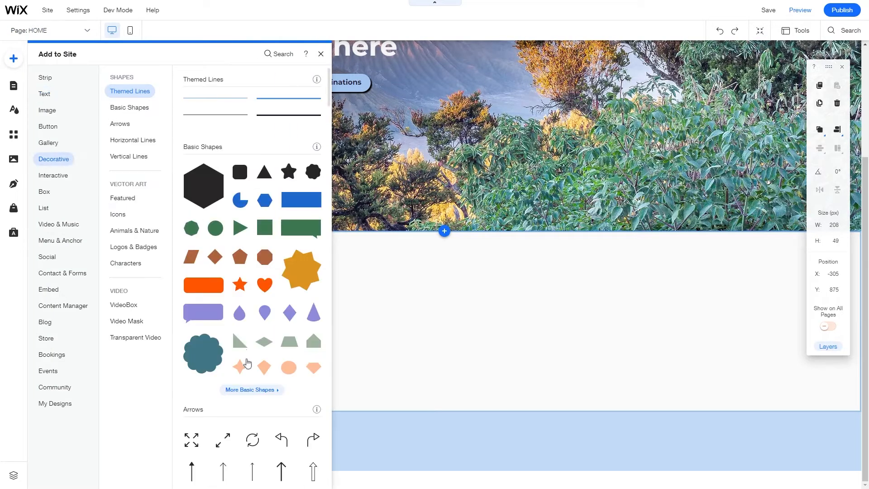
{"action": "left_click", "coordinate": [261, 396]}
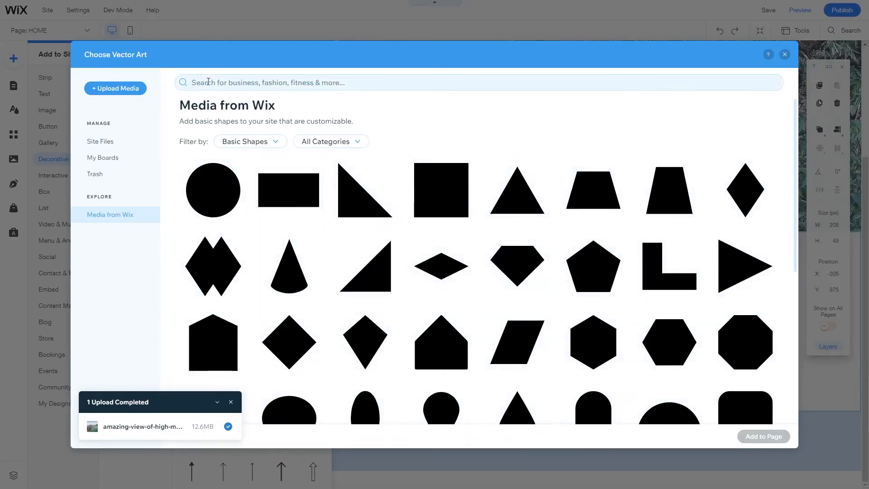
{"action": "left_click", "coordinate": [208, 82]}
{"action": "type", "text": "padlock"}
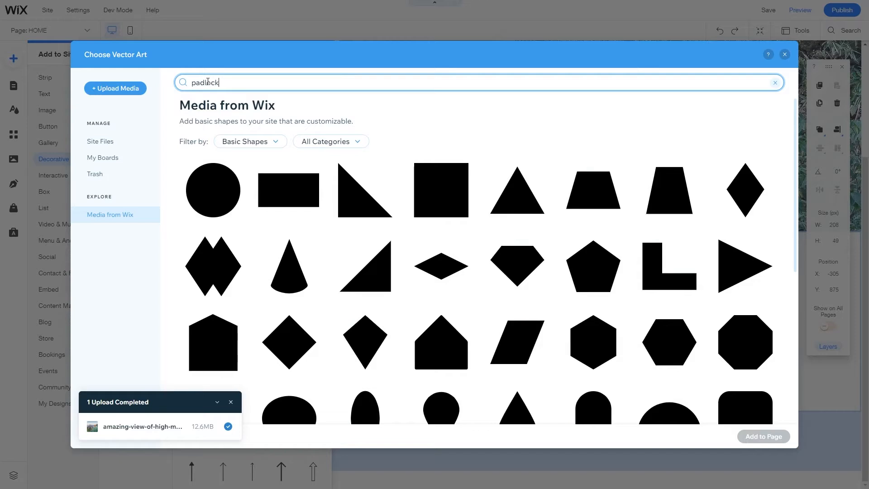
{"action": "key", "text": "Return"}
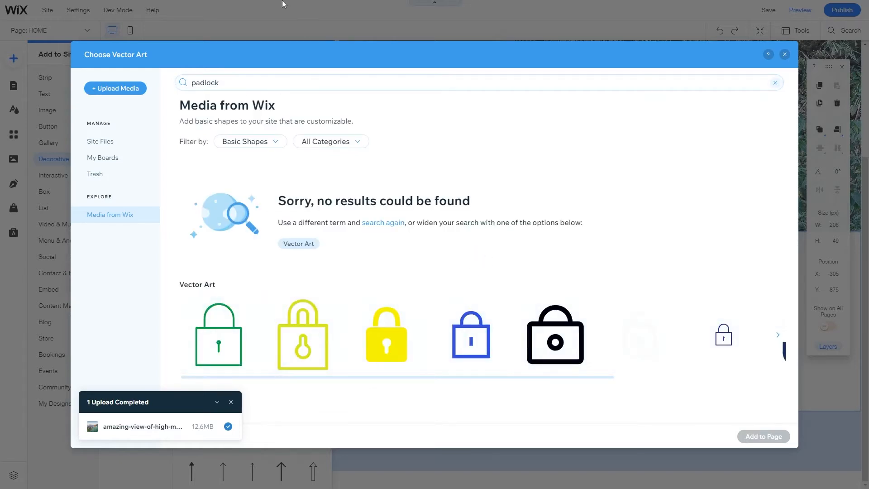
Step: Add the dark blue outlined closed-padlock vector art from the search results to the page
{"action": "left_click", "coordinate": [537, 334]}
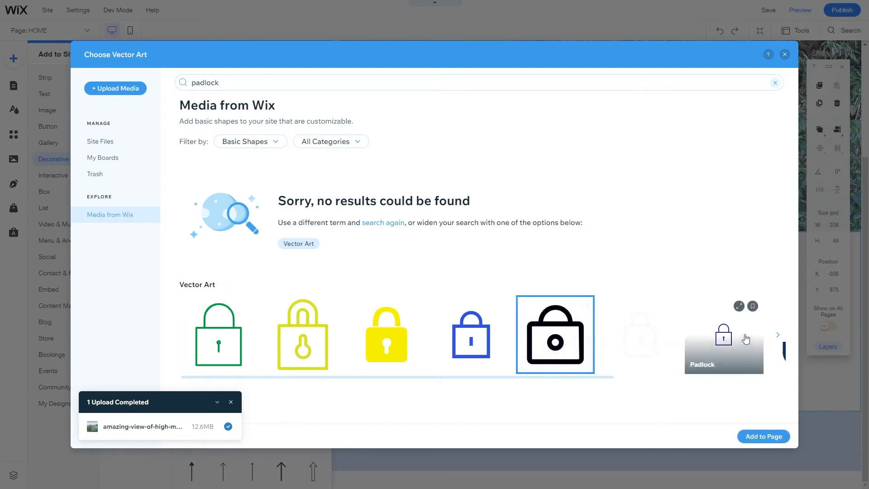
{"action": "left_click", "coordinate": [779, 335]}
{"action": "left_click", "coordinate": [780, 338]}
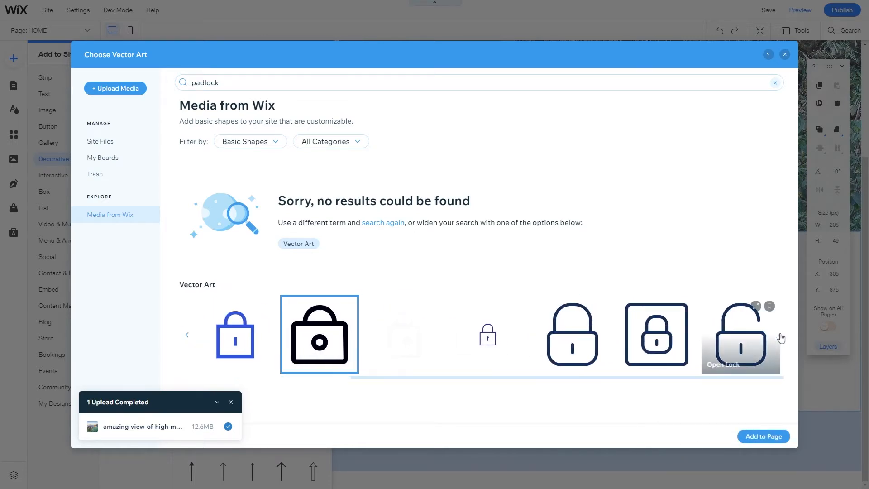
{"action": "left_click", "coordinate": [572, 337]}
{"action": "left_click", "coordinate": [755, 436]}
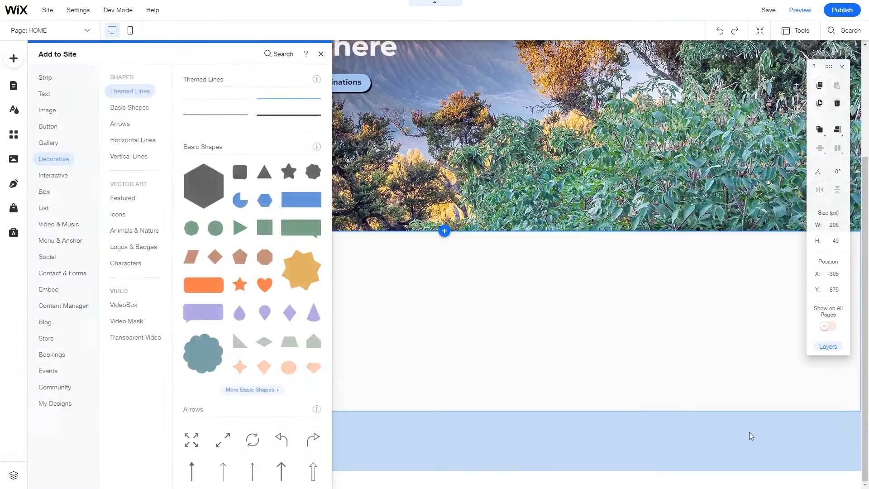
Step: Place the padlock above the Safety heading in the first column and group it with the heading and paragraph
{"action": "left_click_drag", "start_coordinate": [444, 276], "coordinate": [137, 266]}
{"action": "left_click", "coordinate": [275, 357]}
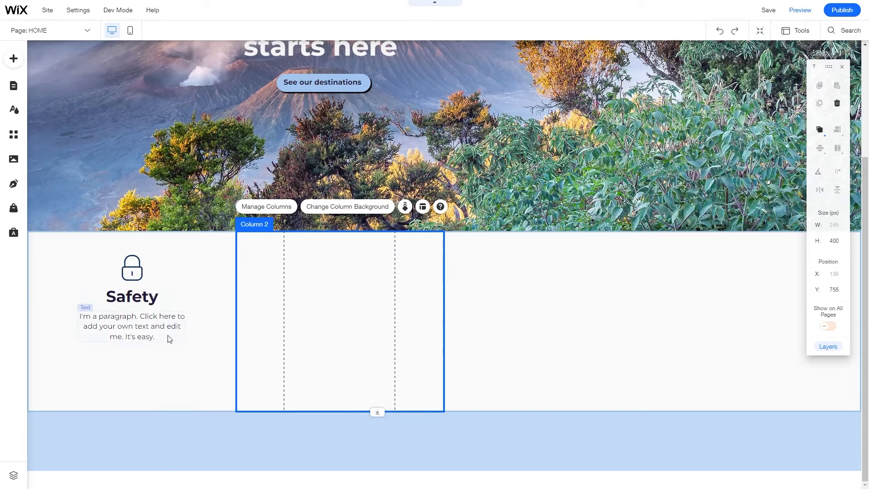
{"action": "left_click", "coordinate": [126, 321]}
{"action": "left_click", "coordinate": [124, 318]}
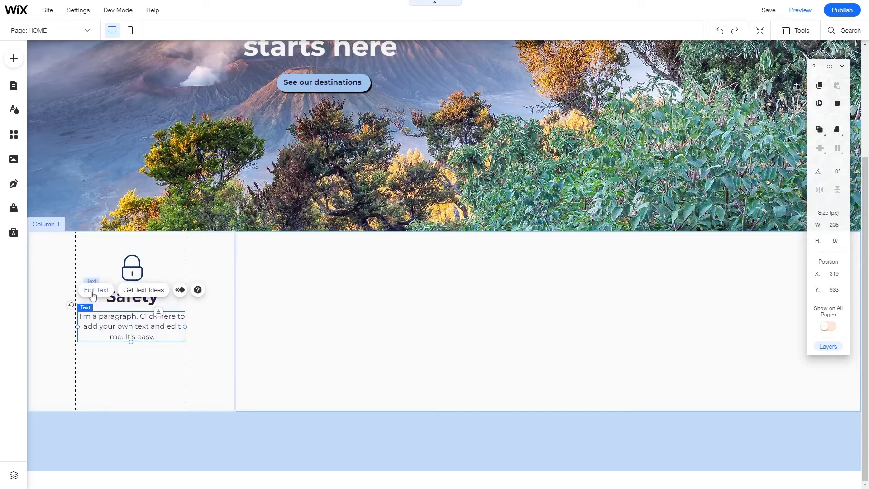
{"action": "left_click", "coordinate": [125, 300], "text": "shift"}
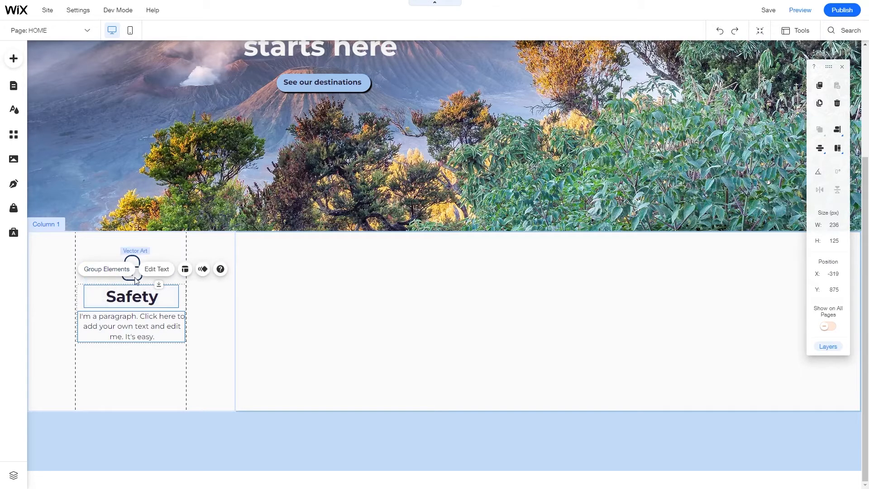
{"action": "left_click", "coordinate": [131, 268], "text": "shift"}
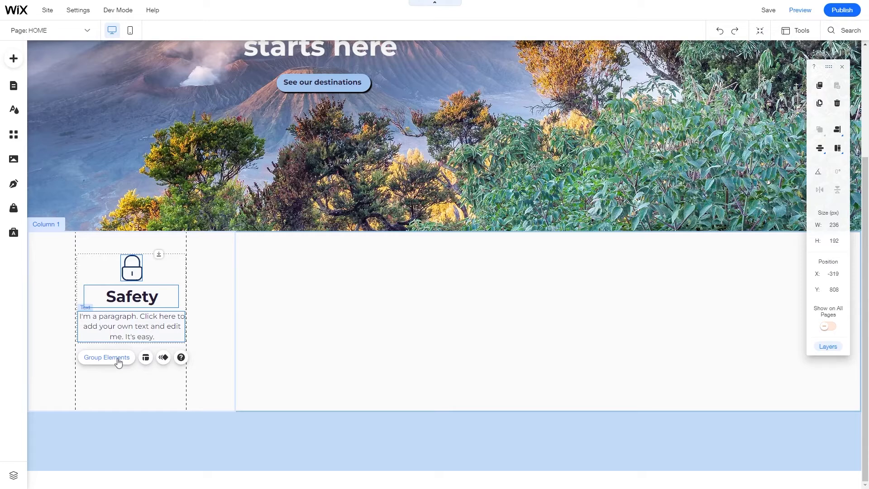
{"action": "left_click", "coordinate": [107, 357]}
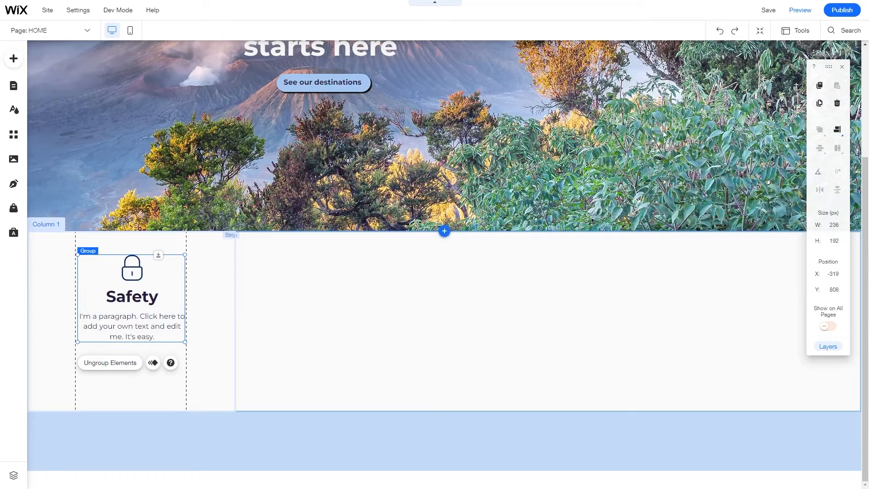
Step: Centre the padlock, heading and paragraph group horizontally and vertically within the first column
{"action": "left_click", "coordinate": [836, 131]}
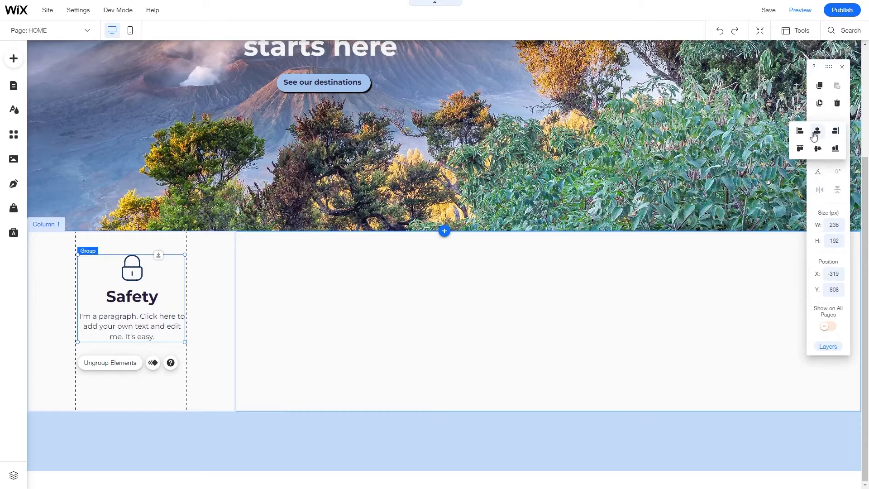
{"action": "left_click", "coordinate": [818, 135]}
{"action": "left_click", "coordinate": [821, 150]}
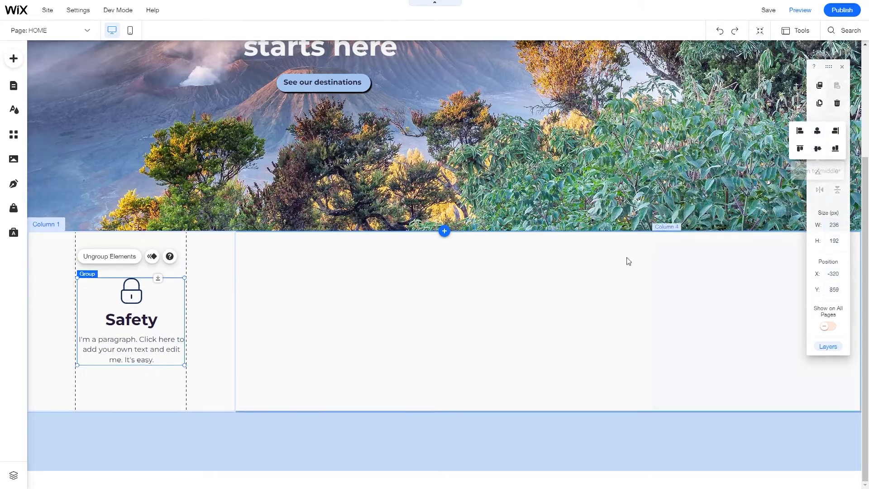
{"action": "left_click", "coordinate": [450, 281]}
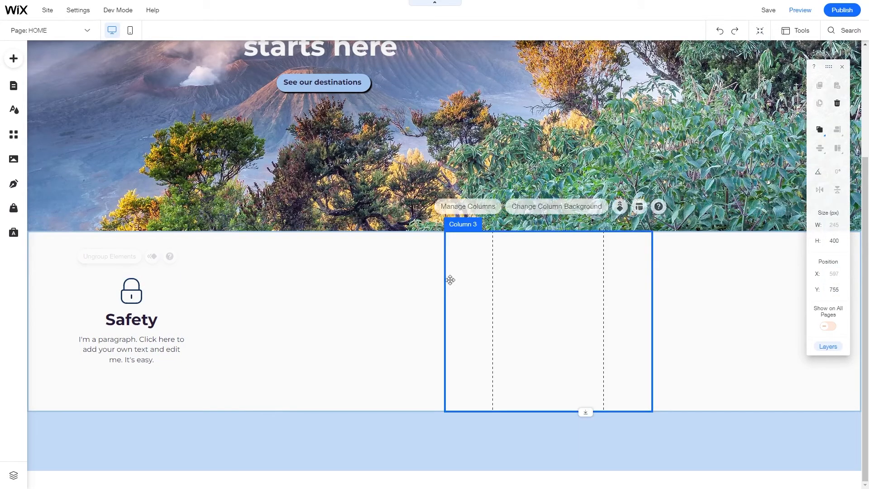
Step: Nudge the Safety group off its centred position and realign it to the horizontal centre and middle of the first column
{"action": "left_click", "coordinate": [162, 321]}
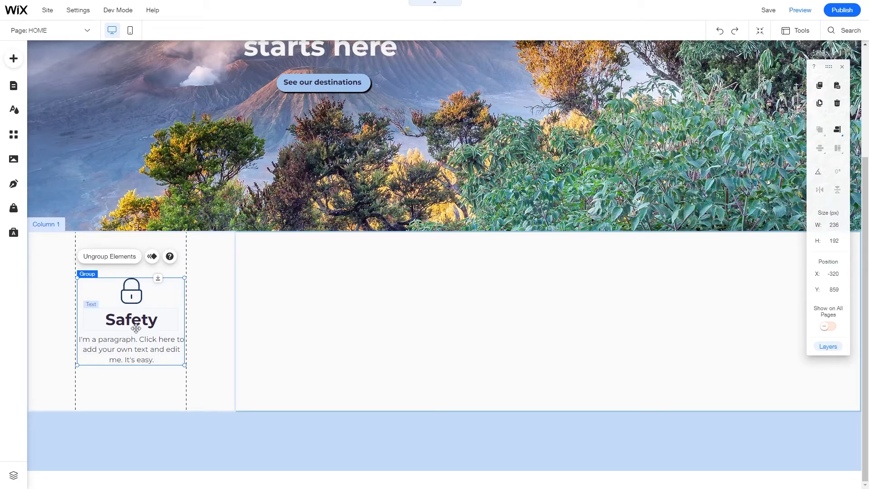
{"action": "mouse_move", "coordinate": [131, 320]}
{"action": "left_mouse_down"}
{"action": "mouse_move", "coordinate": [306, 292]}
{"action": "mouse_move", "coordinate": [177, 342]}
{"action": "mouse_move", "coordinate": [127, 322]}
{"action": "mouse_move", "coordinate": [135, 326]}
{"action": "left_mouse_up"}
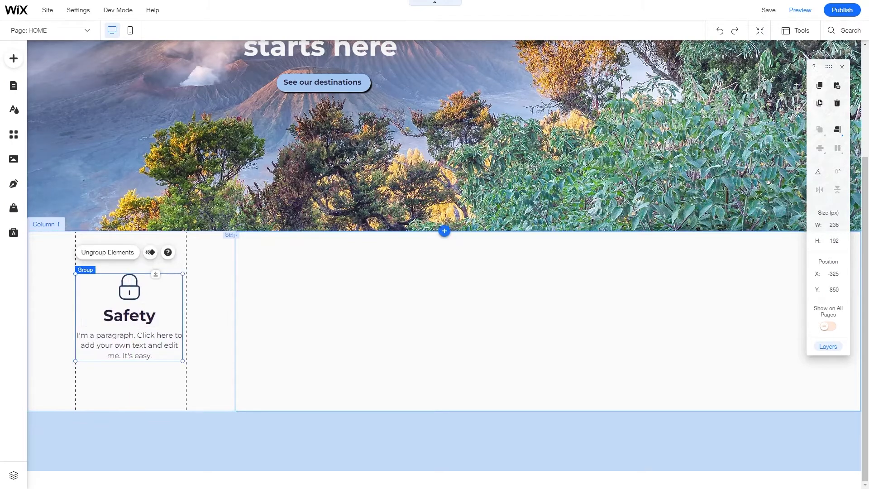
{"action": "left_click", "coordinate": [817, 131]}
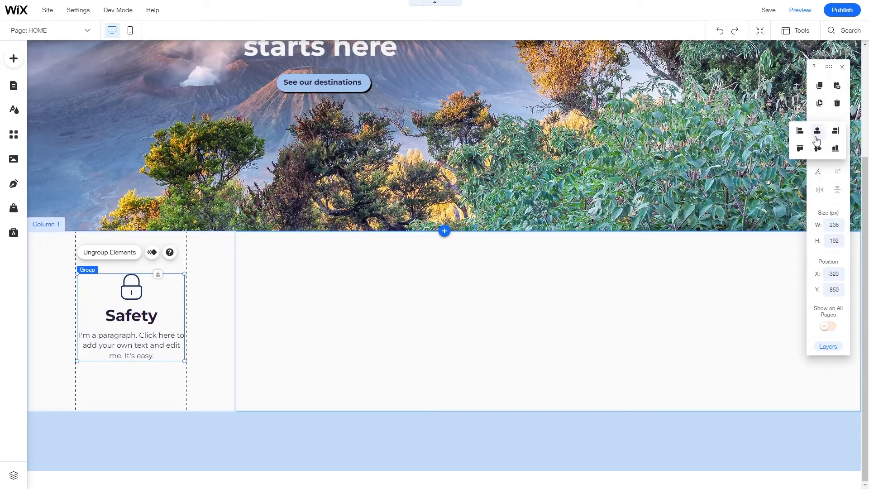
{"action": "left_click", "coordinate": [817, 148]}
Step: Duplicate the Safety group and place one copy in the second column and another in the third column
{"action": "left_click", "coordinate": [160, 320]}
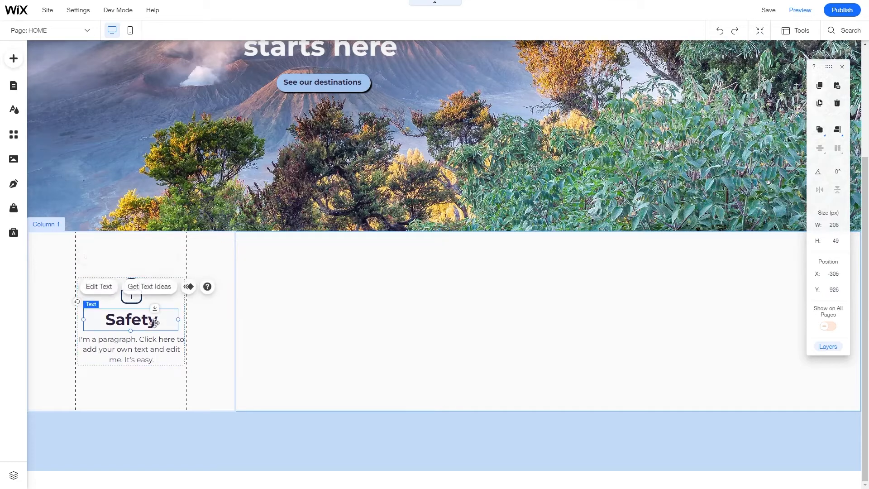
{"action": "left_click", "coordinate": [242, 340]}
{"action": "left_click", "coordinate": [107, 343]}
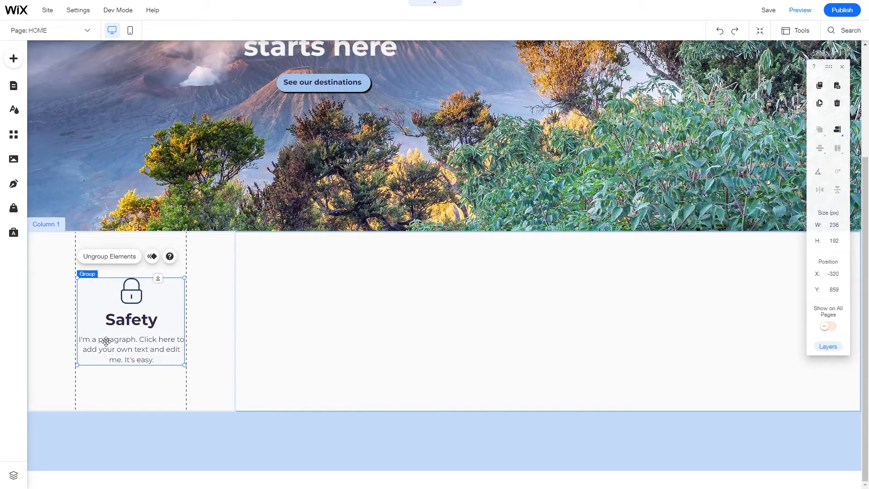
{"action": "key", "text": "ctrl+d"}
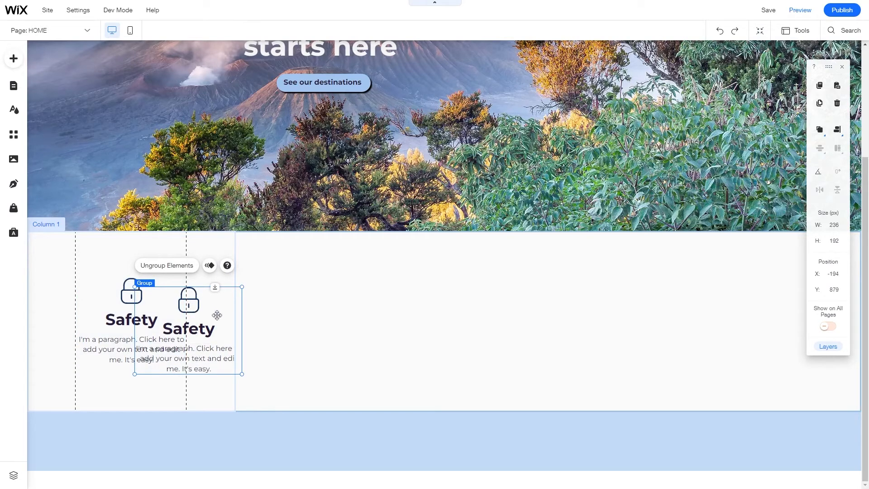
{"action": "left_click_drag", "start_coordinate": [218, 320], "coordinate": [561, 320]}
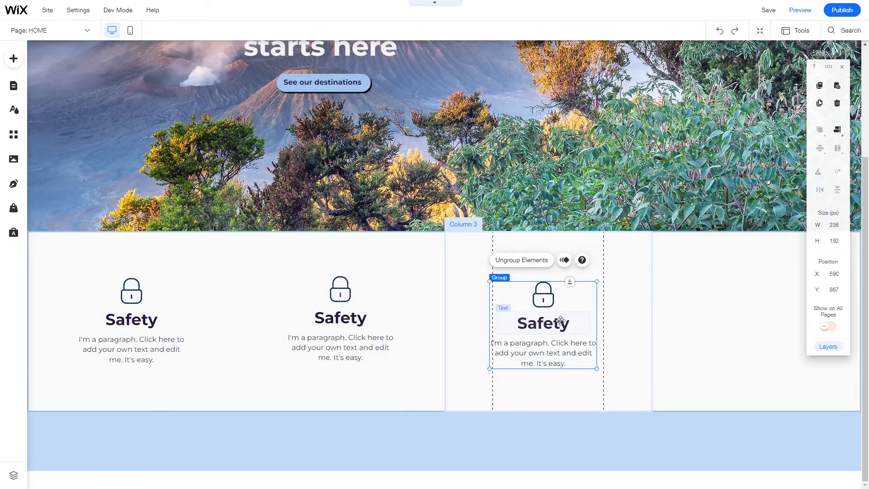
Step: Centre the copied Safety groups horizontally and vertically within the third and second columns
{"action": "left_click", "coordinate": [577, 299]}
{"action": "left_click", "coordinate": [547, 335]}
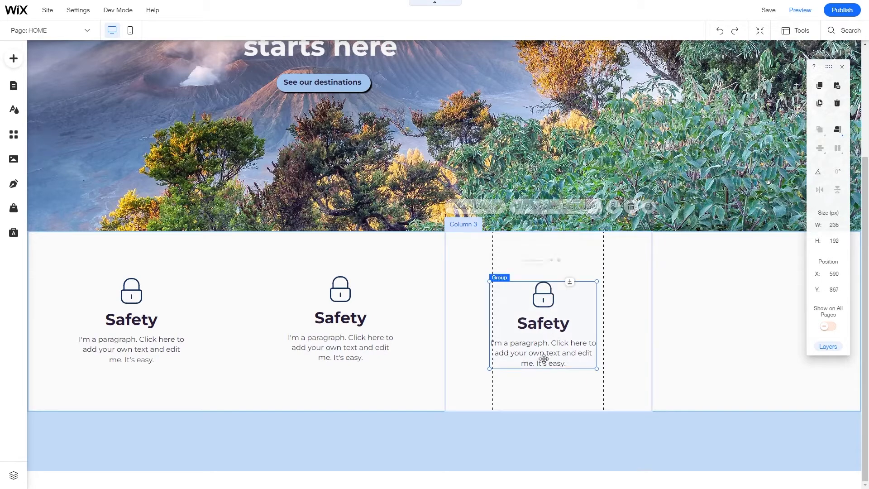
{"action": "left_click_drag", "start_coordinate": [541, 341], "coordinate": [546, 338]}
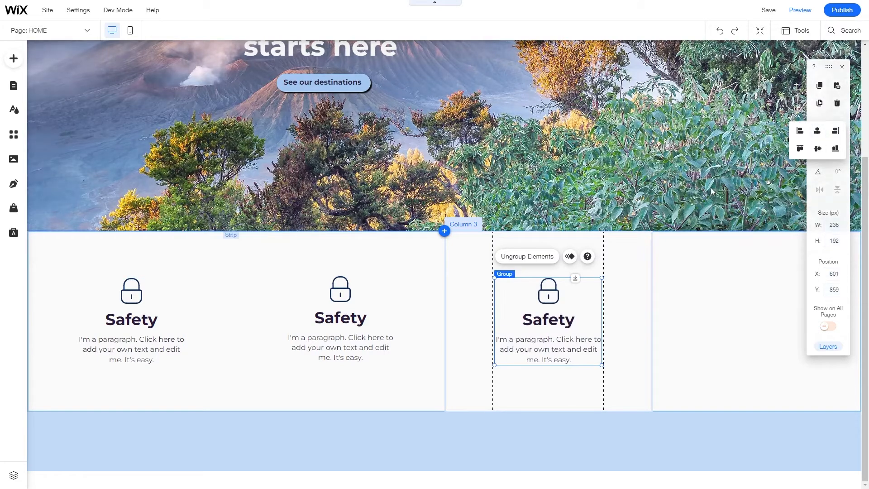
{"action": "left_click", "coordinate": [816, 136]}
{"action": "left_click", "coordinate": [354, 328]}
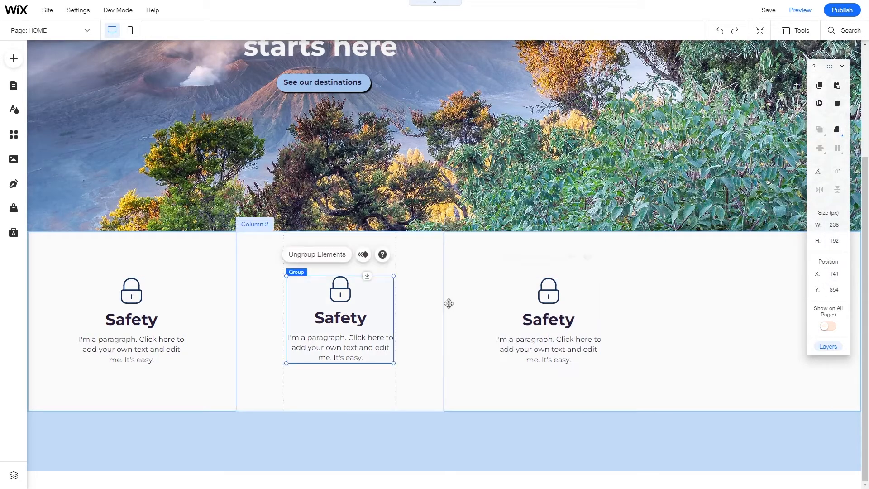
{"action": "left_click", "coordinate": [816, 136]}
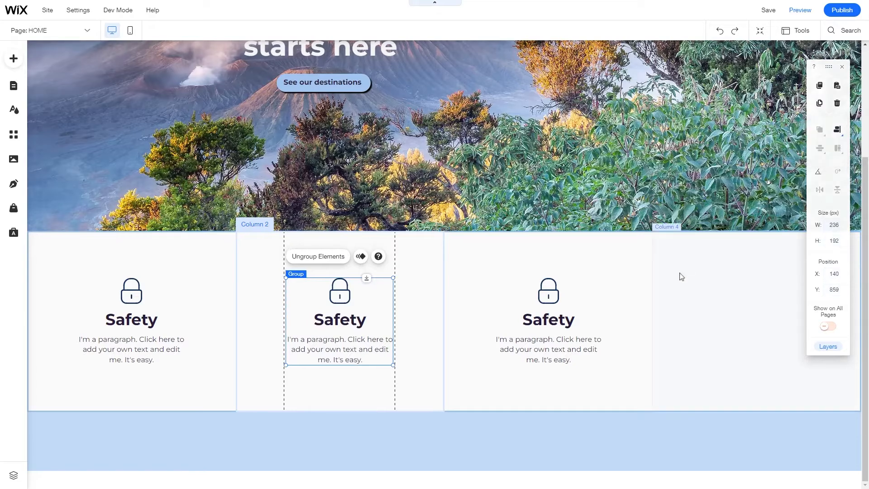
Step: Place another copy of the Safety group in the fourth column and centre it horizontally and vertically there
{"action": "left_click", "coordinate": [552, 325]}
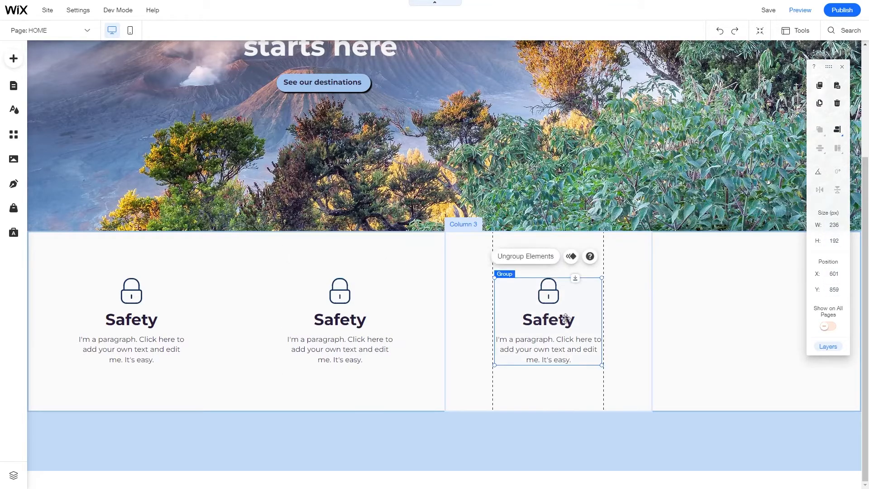
{"action": "left_click_drag", "start_coordinate": [565, 318], "coordinate": [775, 314]}
{"action": "left_click", "coordinate": [837, 131]}
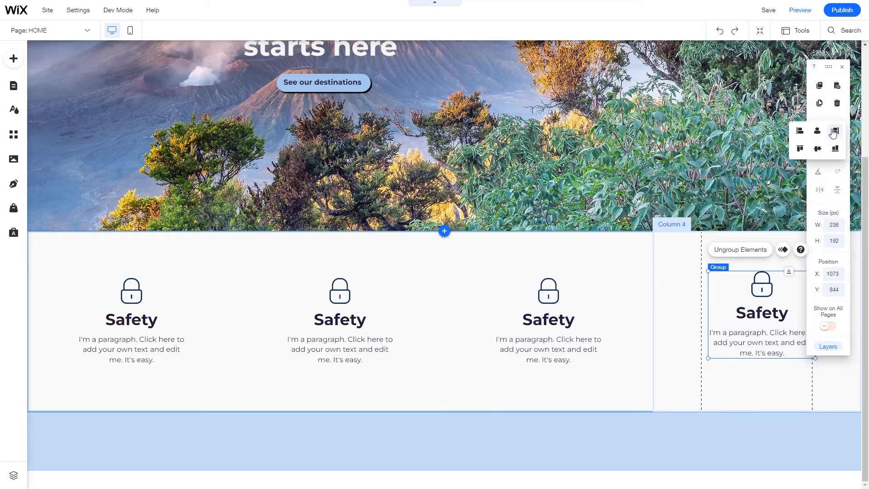
{"action": "left_click", "coordinate": [816, 130]}
{"action": "left_click", "coordinate": [817, 148]}
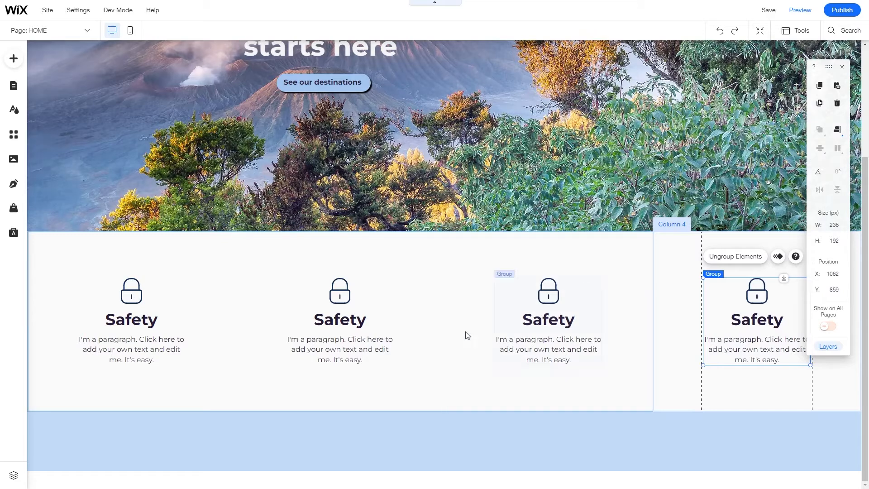
{"action": "left_click", "coordinate": [232, 331]}
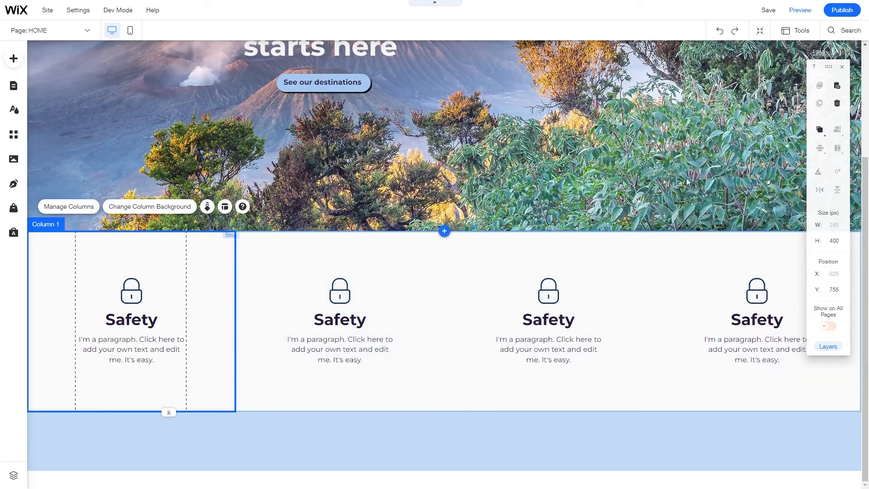
Step: Preview the page to check the four-column Safety strip, and return to the editor
{"action": "left_click", "coordinate": [800, 10]}
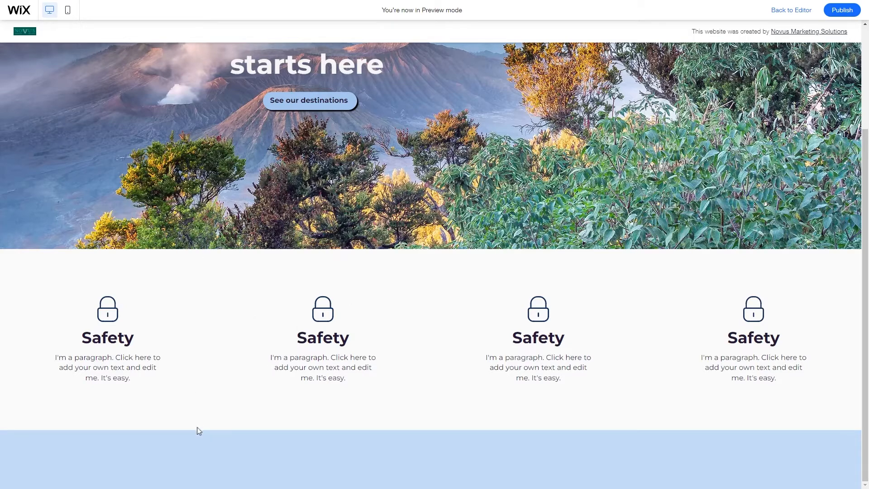
{"action": "left_click", "coordinate": [777, 16]}
{"action": "left_click", "coordinate": [203, 300]}
{"action": "left_click", "coordinate": [128, 312]}
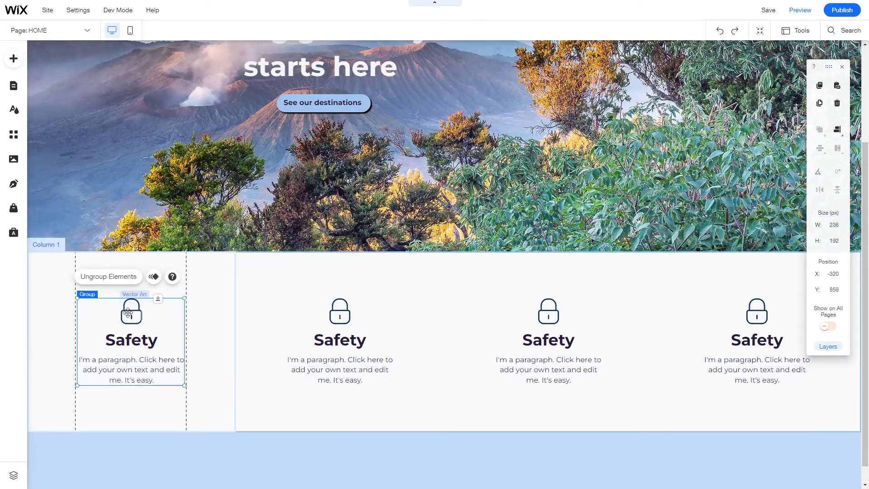
{"action": "left_click", "coordinate": [232, 319]}
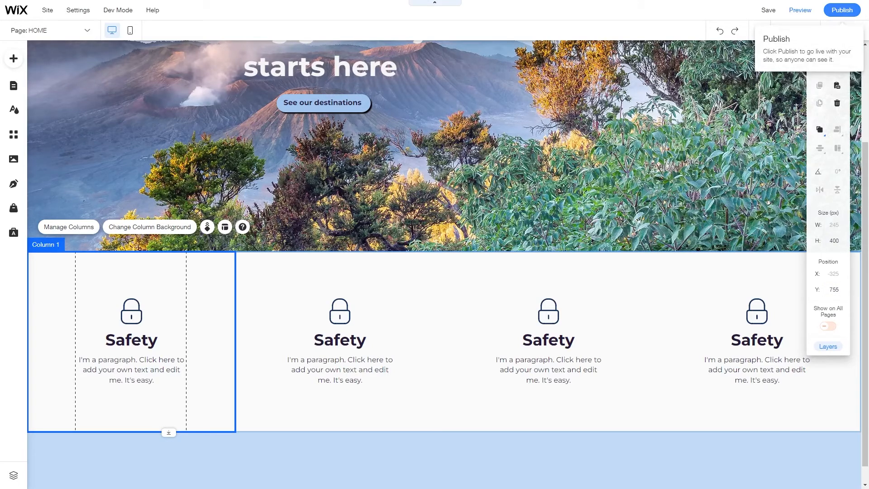
Step: Publish the site
{"action": "left_click", "coordinate": [841, 11]}
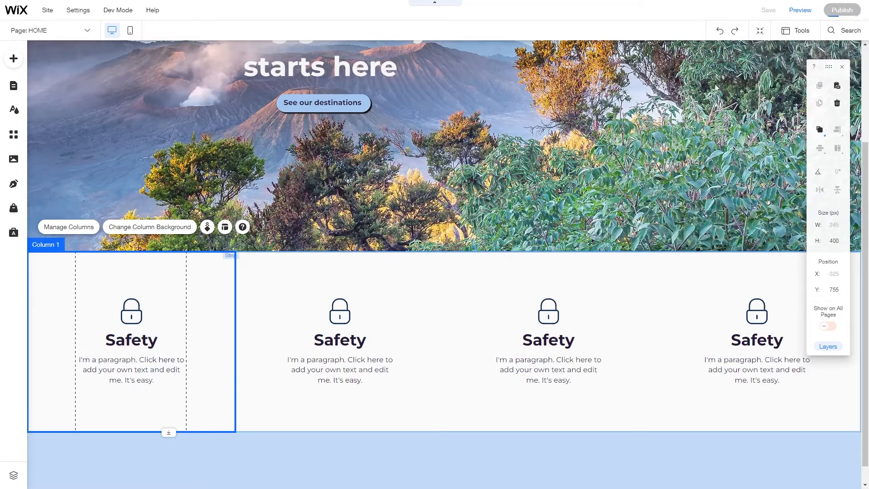
{"action": "mouse_move", "coordinate": [841, 11]}
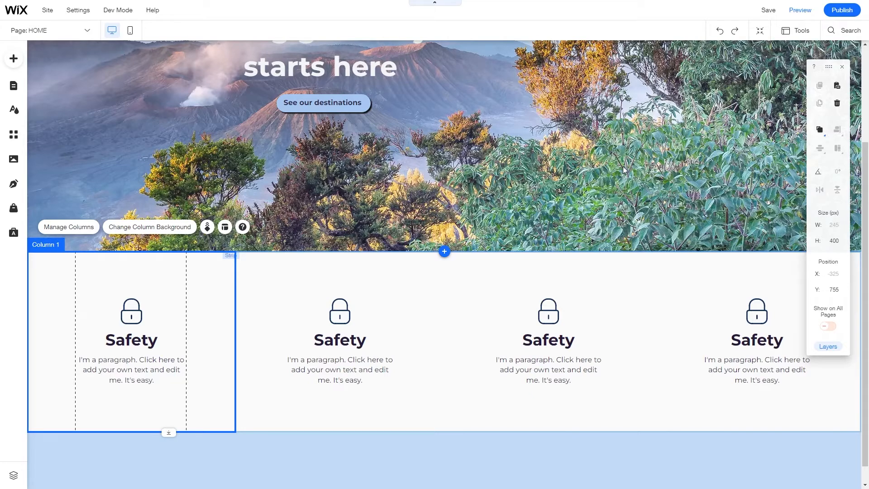
Step: Turn on the responsive device view in the browser's developer tools and open its viewport width for editing
{"action": "key", "text": "F12"}
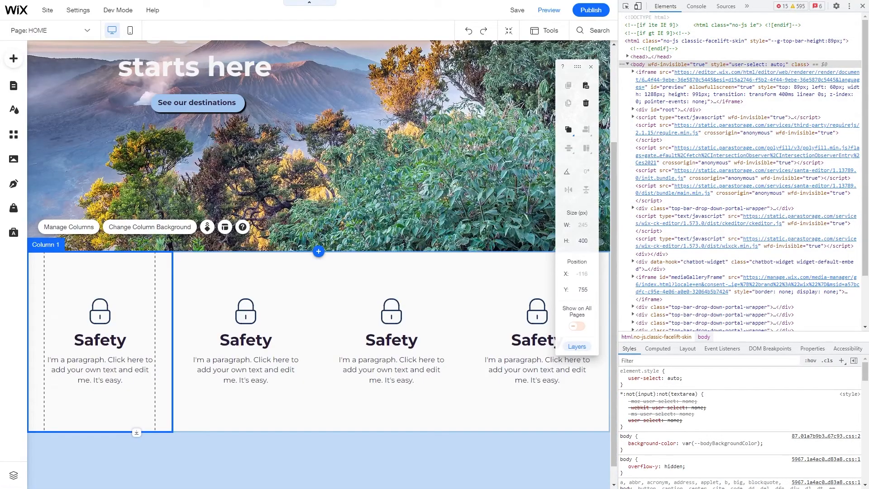
{"action": "left_click", "coordinate": [638, 7]}
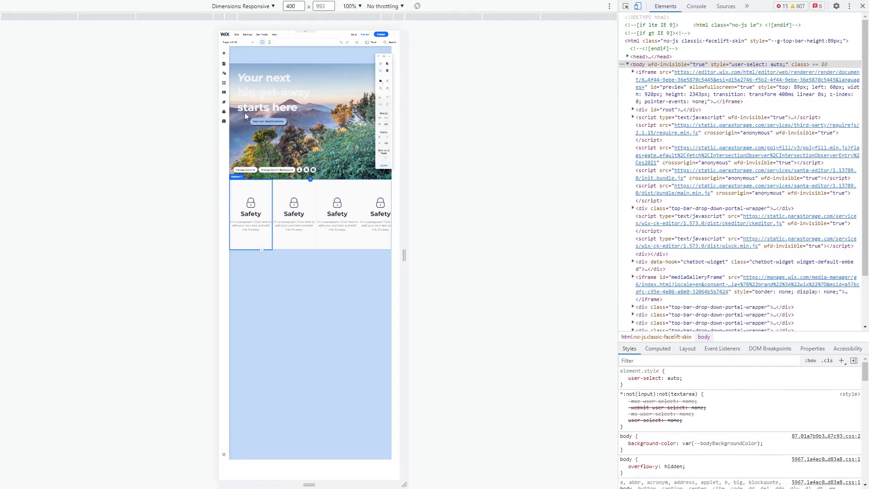
{"action": "left_click", "coordinate": [294, 6]}
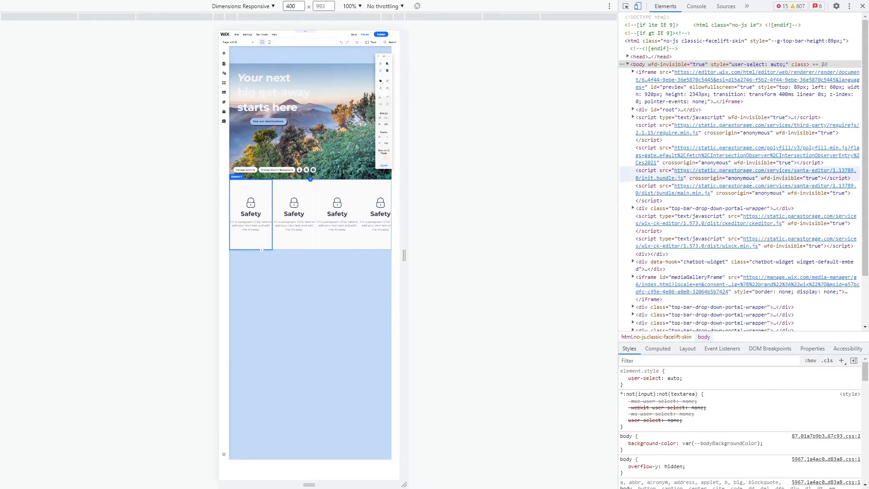
{"action": "double_click", "coordinate": [289, 7]}
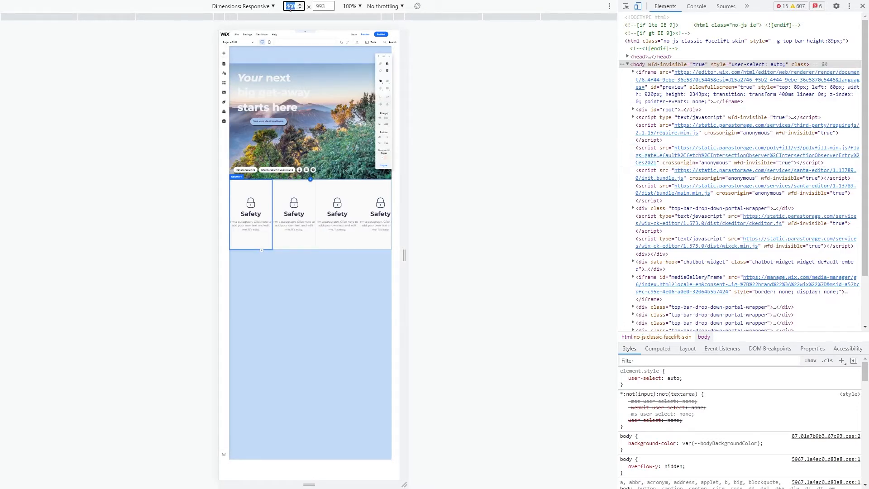
Step: Set the emulated responsive viewport to 1366 by 768
{"action": "type", "text": "1366"}
{"action": "left_click", "coordinate": [322, 6]}
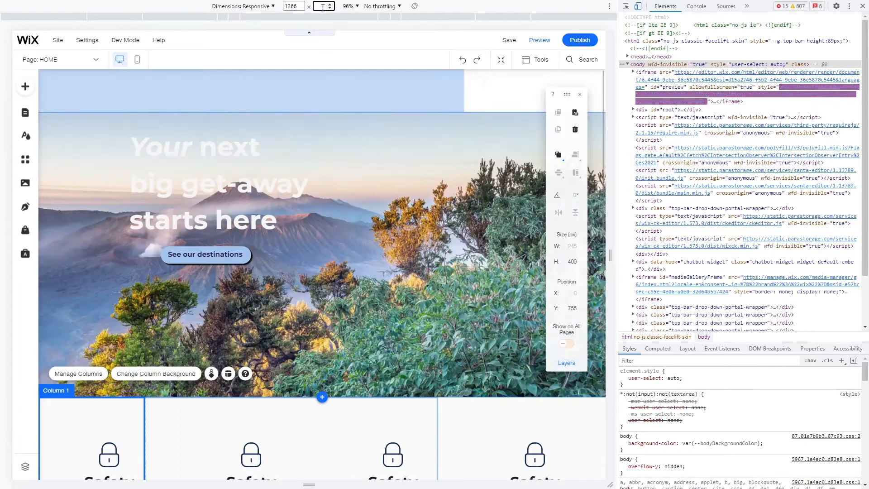
{"action": "type", "text": "768"}
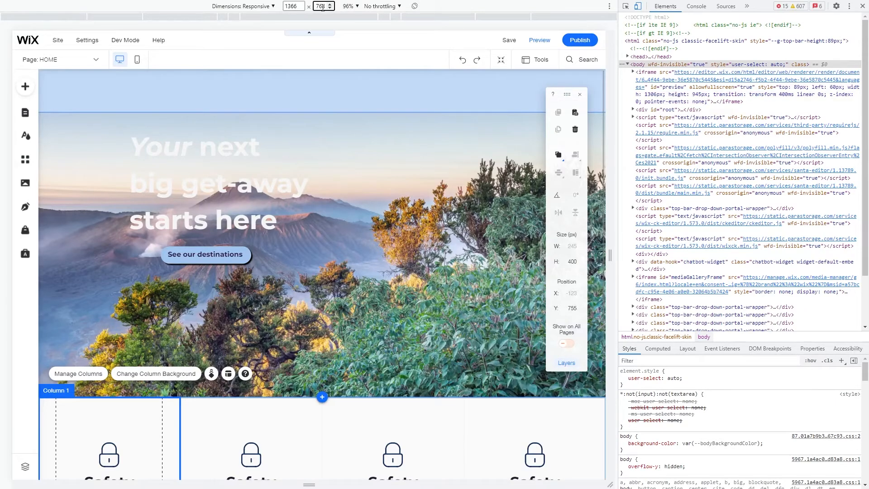
{"action": "key", "text": "Return"}
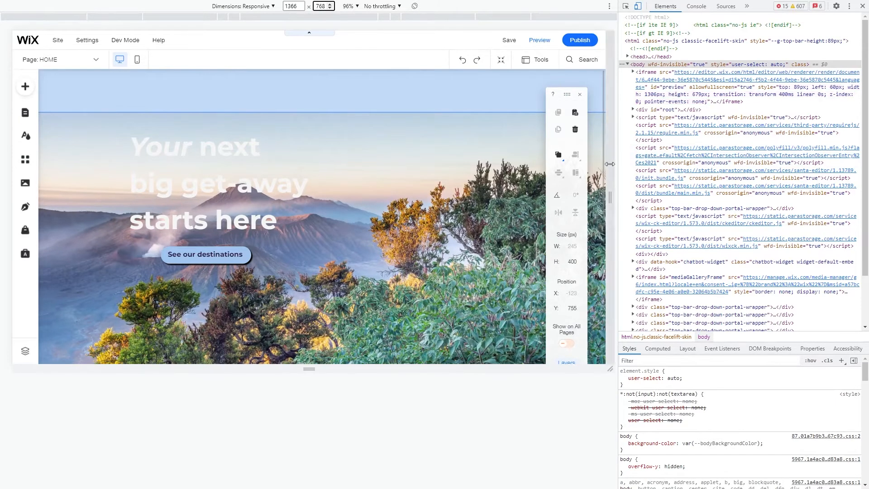
Step: Widen the emulated viewport to 1376 pixels, check how the Safety columns fit, and close the developer tools
{"action": "left_click_drag", "start_coordinate": [609, 164], "coordinate": [611, 165]}
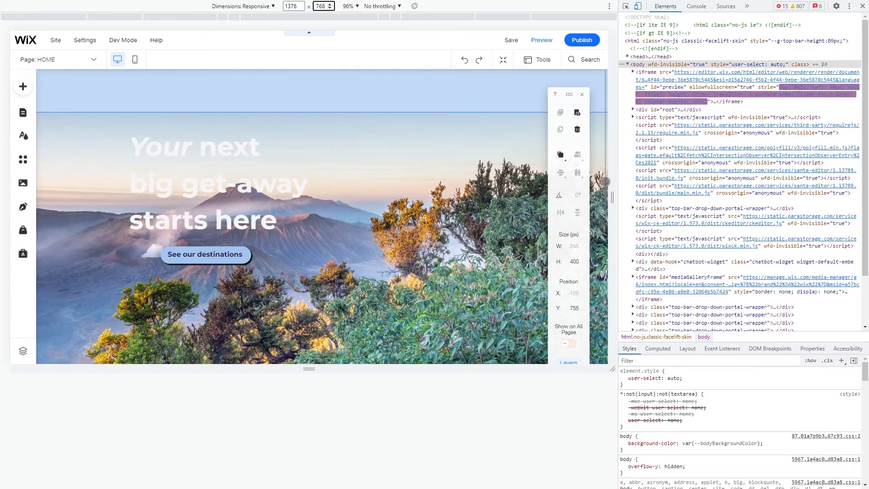
{"action": "scroll", "coordinate": [498, 246], "scroll_direction": "down", "scroll_amount": 4}
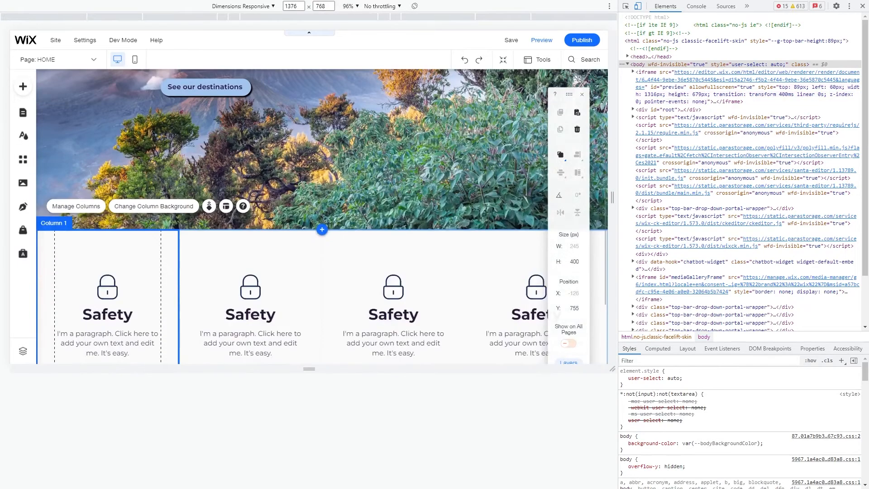
{"action": "scroll", "coordinate": [468, 133], "scroll_direction": "down", "scroll_amount": 2}
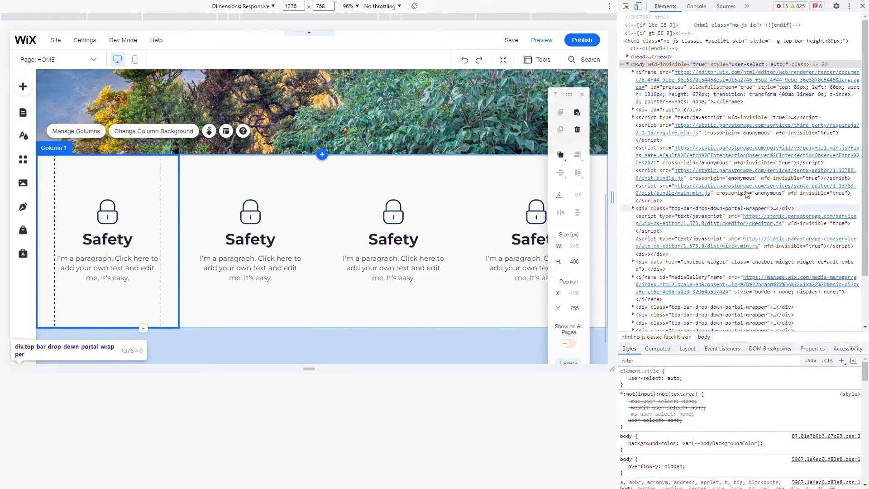
{"action": "left_click", "coordinate": [862, 6]}
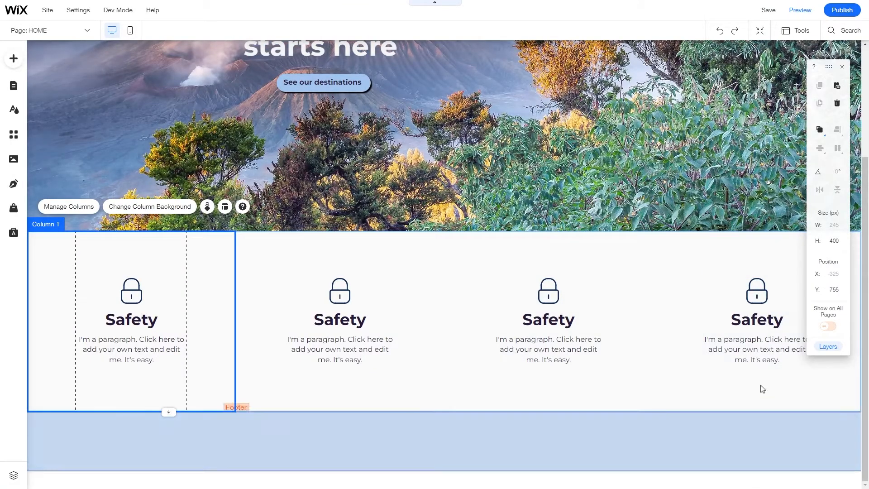
Step: Add a blank white classic strip between the Safety columns and the footer
{"action": "left_click", "coordinate": [450, 428]}
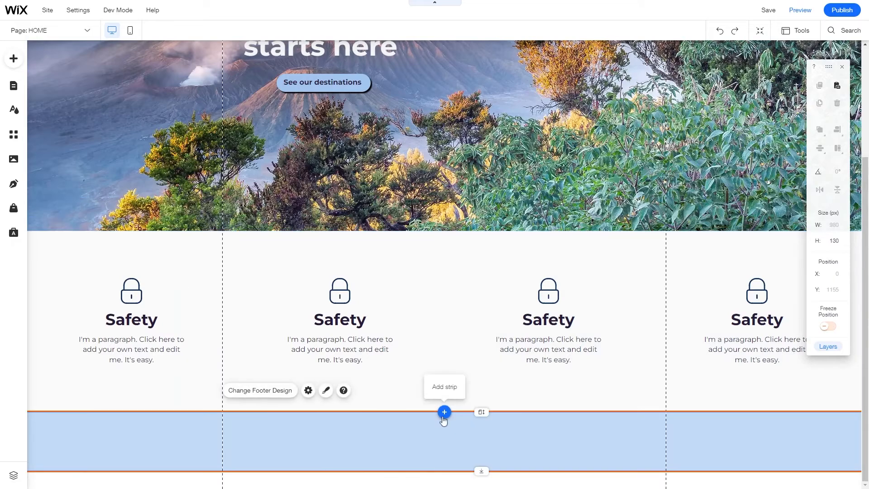
{"action": "left_click", "coordinate": [444, 412]}
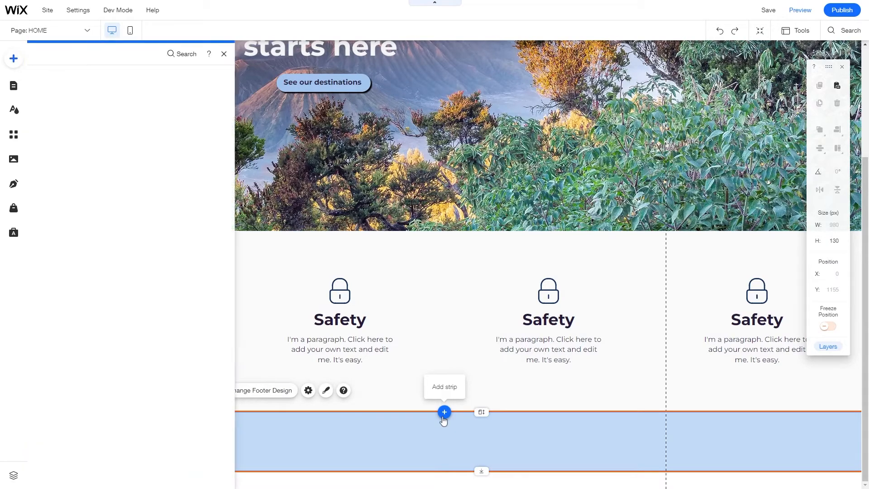
{"action": "left_click", "coordinate": [214, 176]}
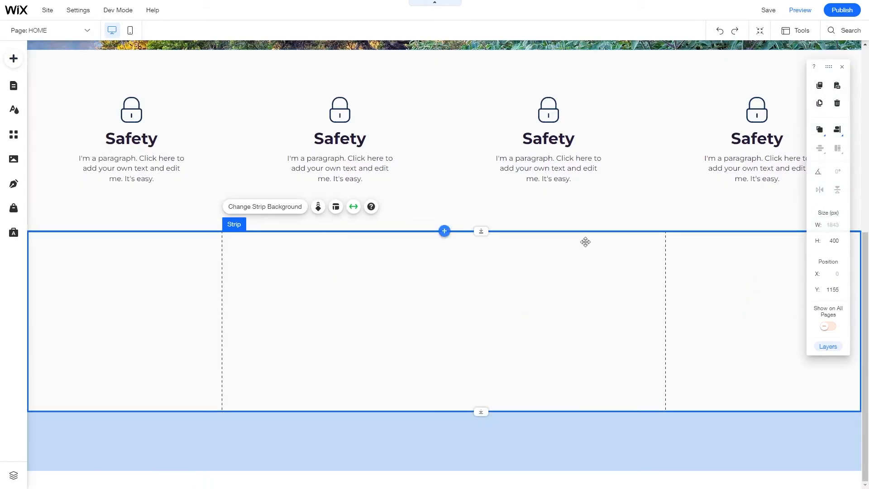
Step: Set the new strip's background to the light blue theme color #C2DAF7
{"action": "left_click", "coordinate": [267, 207]}
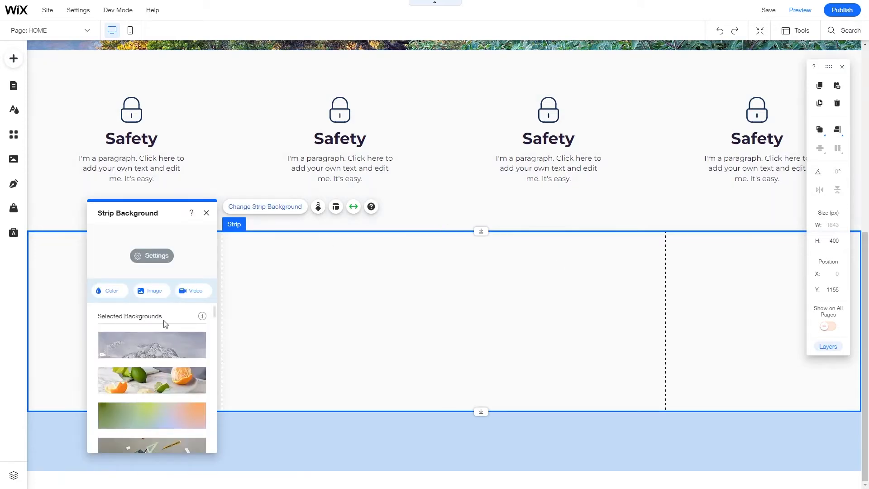
{"action": "left_click", "coordinate": [109, 292]}
{"action": "left_click", "coordinate": [184, 397]}
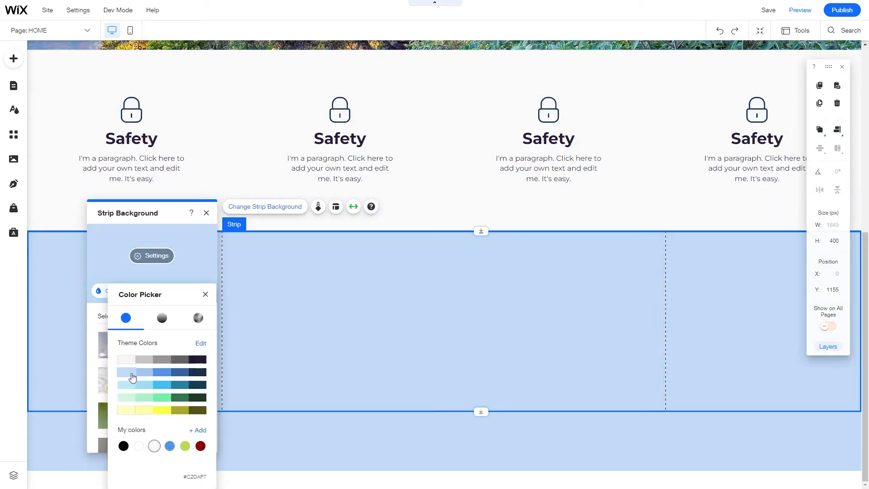
{"action": "left_click", "coordinate": [127, 372]}
Step: Apply a plain grey themed design to the footer and open its design customization options
{"action": "left_click", "coordinate": [296, 435]}
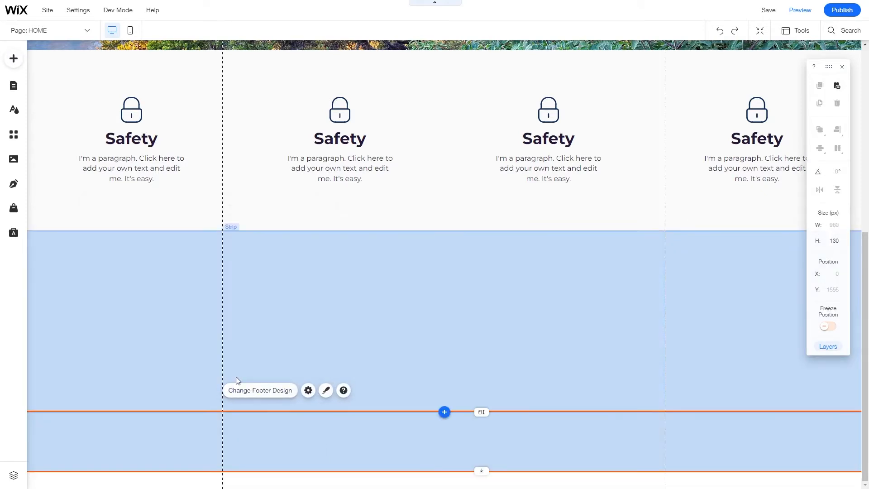
{"action": "left_click", "coordinate": [234, 390]}
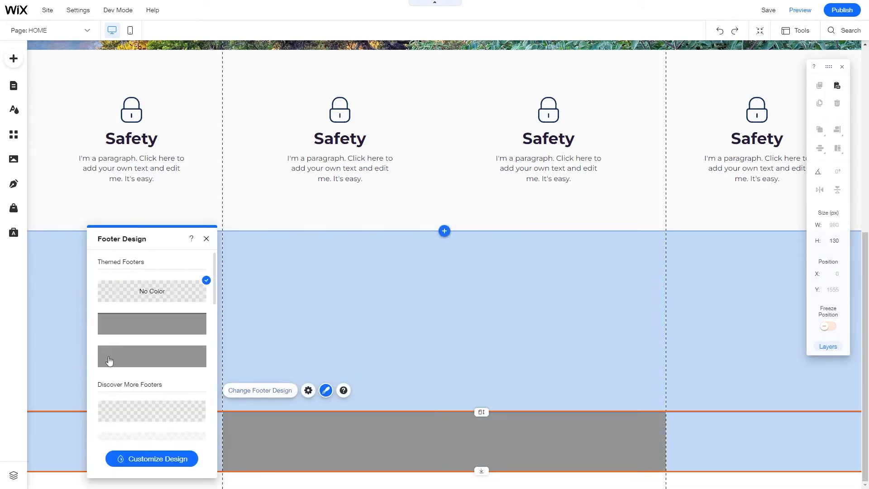
{"action": "left_click", "coordinate": [123, 361]}
{"action": "left_click", "coordinate": [151, 457]}
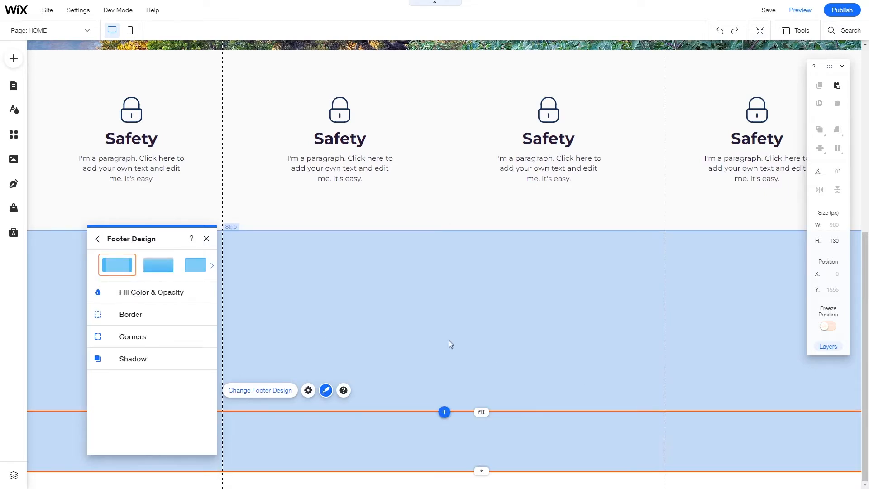
Step: Select the whole page in the layers list and set its background to the light grey theme color #F6F6F6
{"action": "mouse_move", "coordinate": [796, 34]}
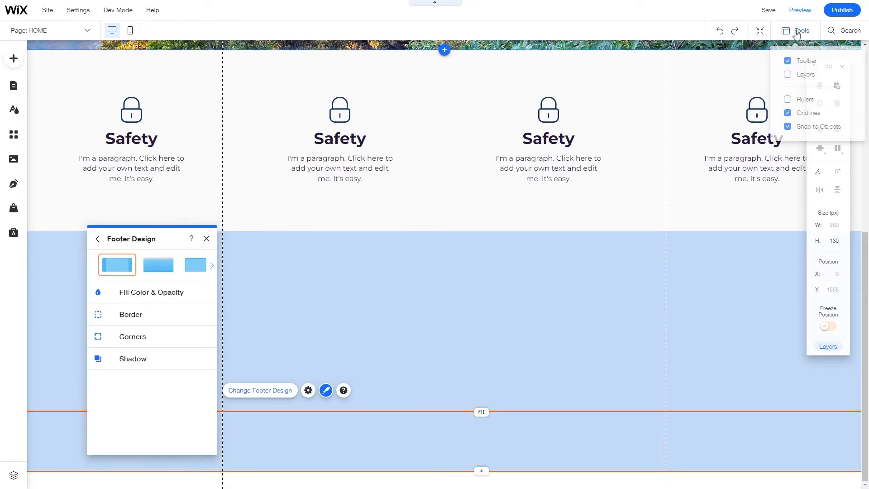
{"action": "left_click", "coordinate": [787, 75]}
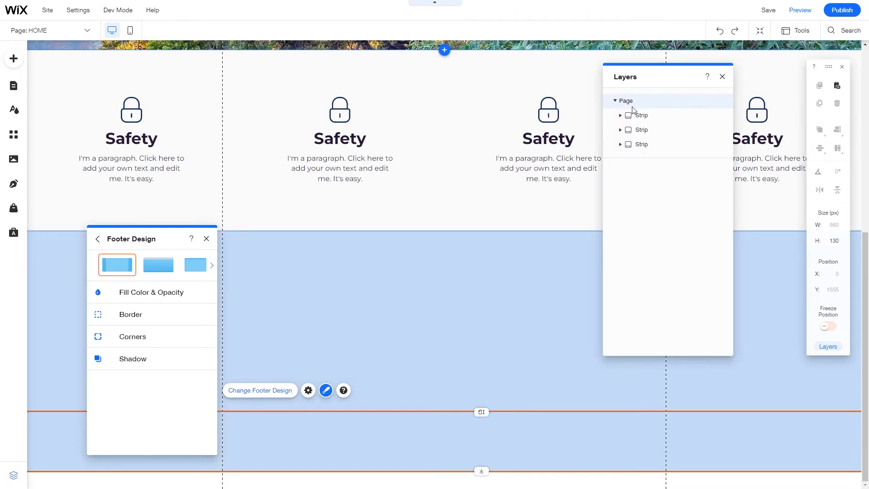
{"action": "left_click", "coordinate": [626, 102]}
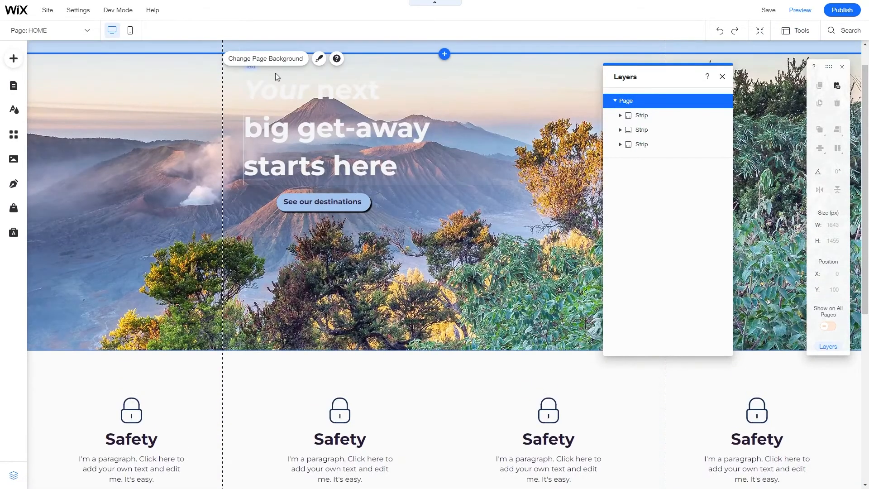
{"action": "left_click", "coordinate": [251, 58]}
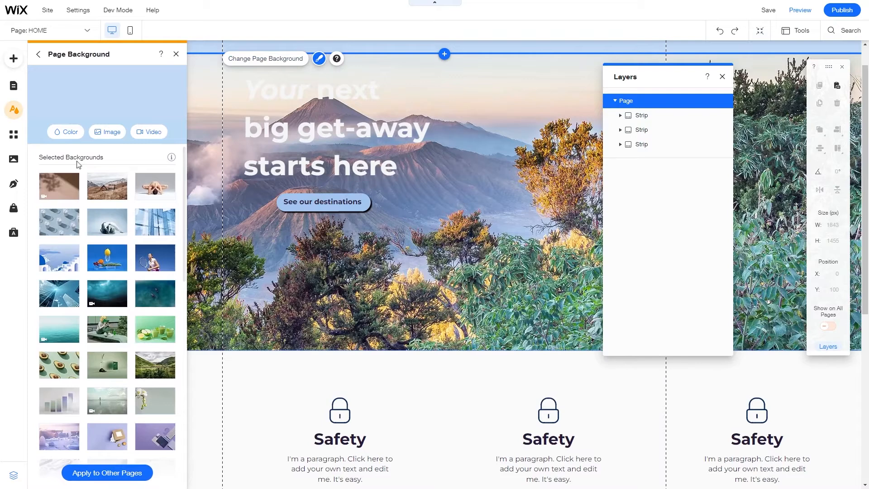
{"action": "left_click", "coordinate": [66, 132]}
{"action": "left_click", "coordinate": [78, 181]}
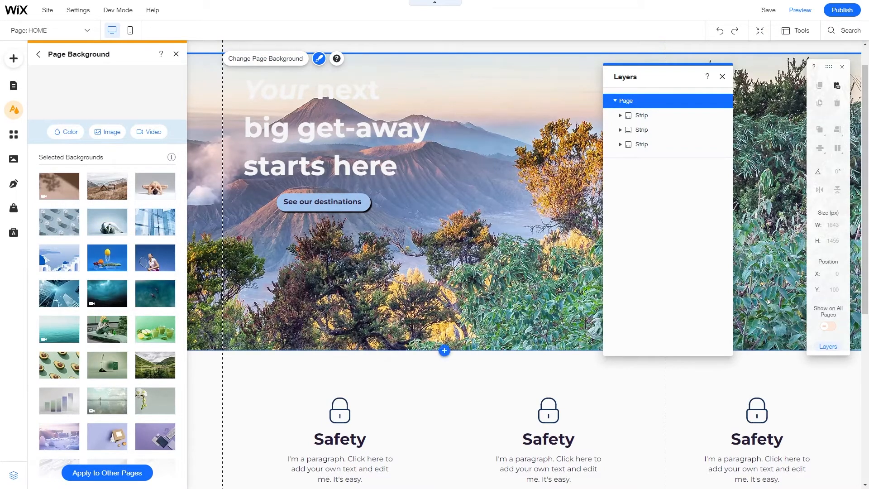
{"action": "left_click", "coordinate": [722, 76]}
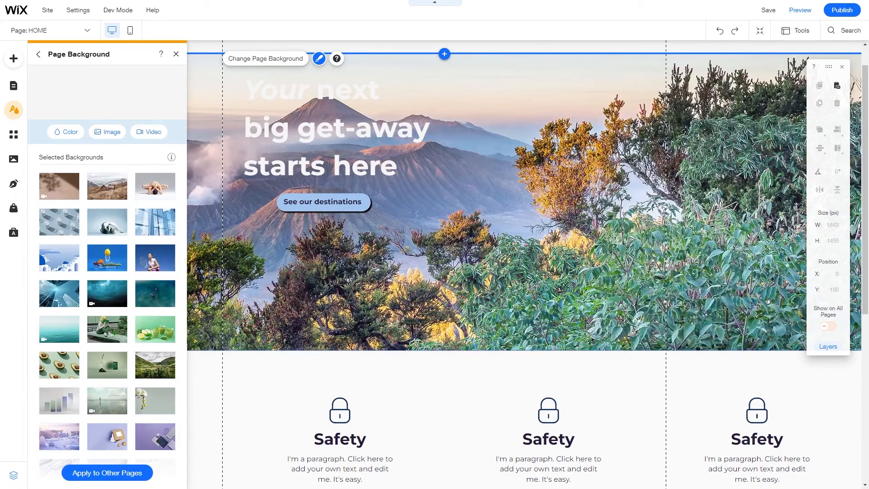
{"action": "scroll", "coordinate": [555, 393], "scroll_direction": "down", "scroll_amount": 6}
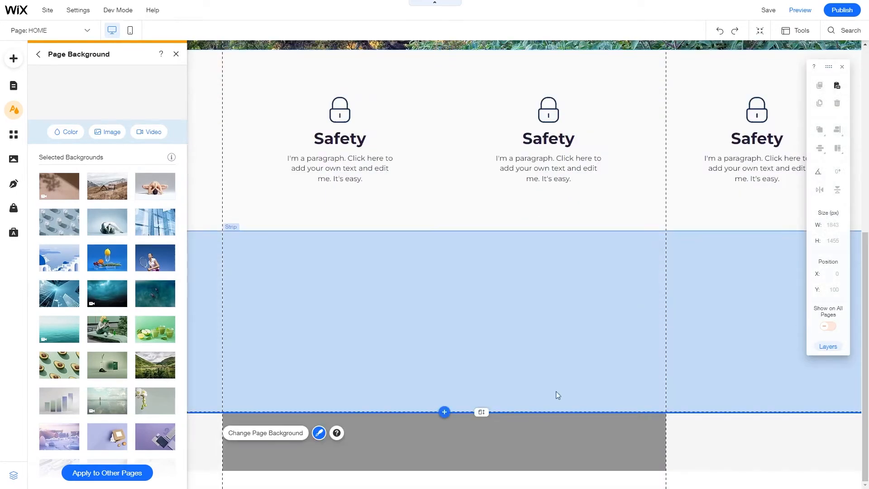
{"action": "left_click", "coordinate": [267, 434]}
{"action": "left_click", "coordinate": [57, 131]}
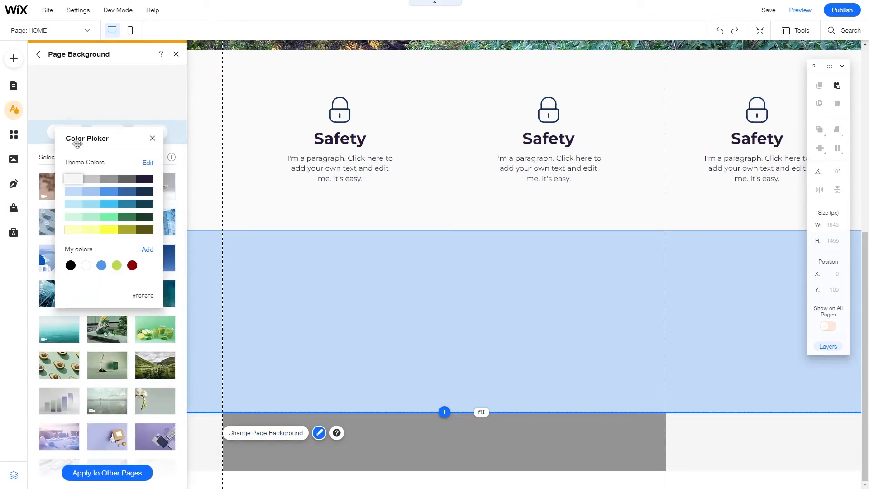
{"action": "left_click", "coordinate": [152, 138]}
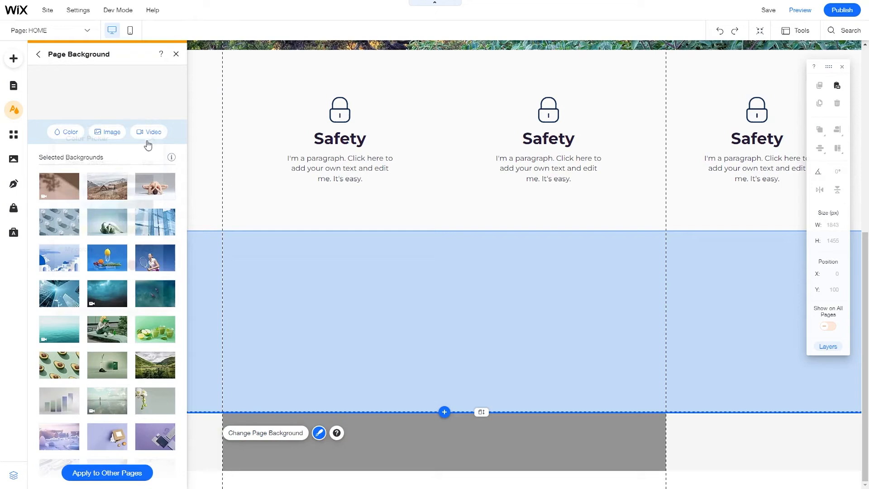
{"action": "left_click", "coordinate": [311, 370]}
Step: Set the footer design to the No Color themed footer
{"action": "left_click", "coordinate": [335, 460]}
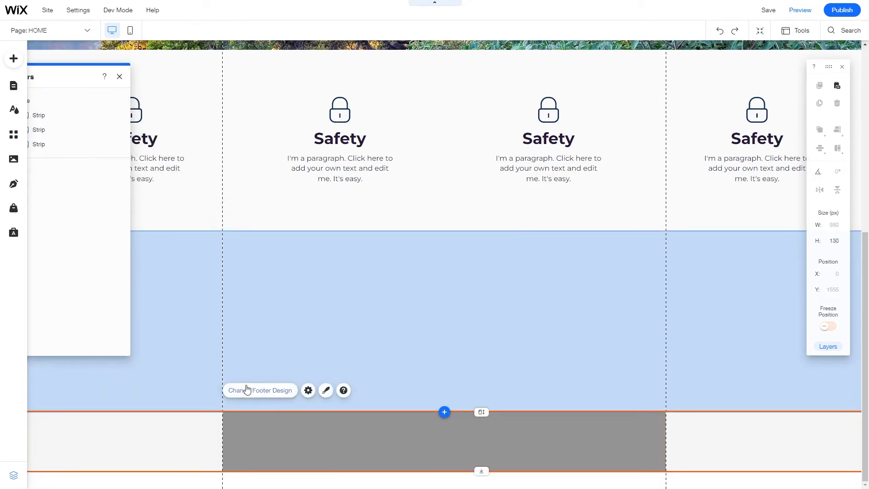
{"action": "left_click", "coordinate": [247, 390]}
{"action": "left_click", "coordinate": [158, 349]}
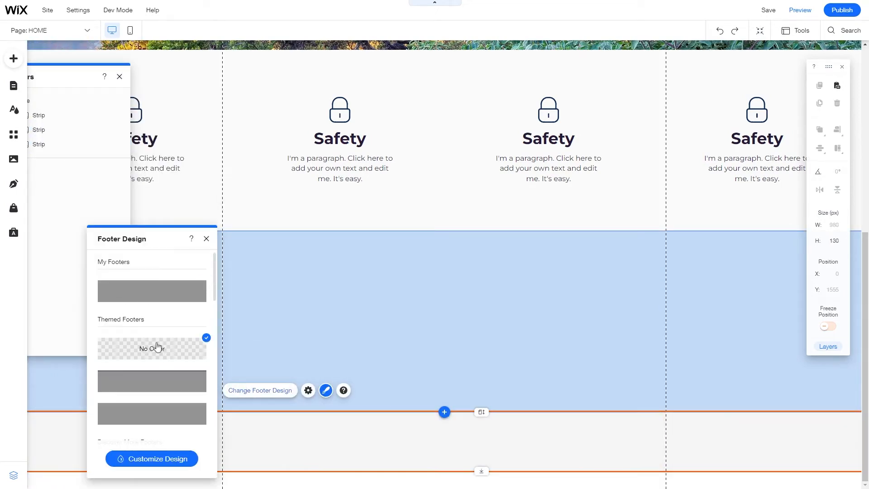
Step: Add the three-card travel list repeater with Magical Deserts, Exotic Urbanism and Misty Mountains to the page
{"action": "left_click", "coordinate": [386, 335]}
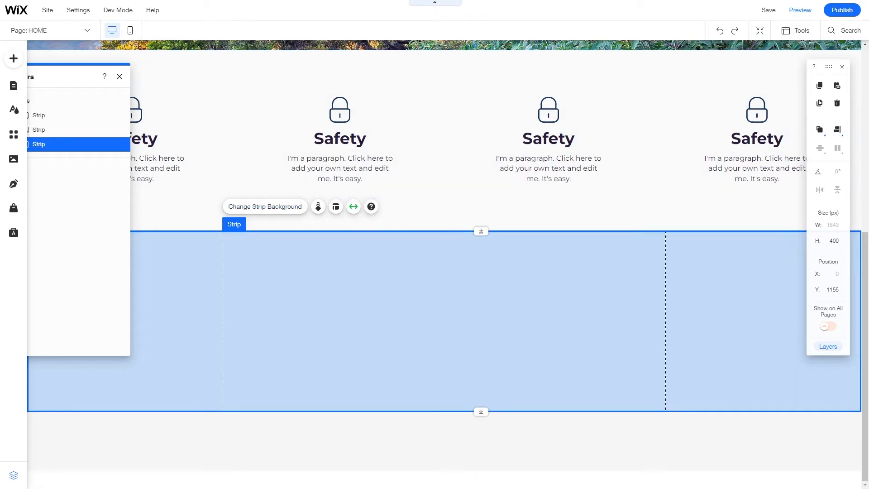
{"action": "left_click", "coordinate": [13, 58]}
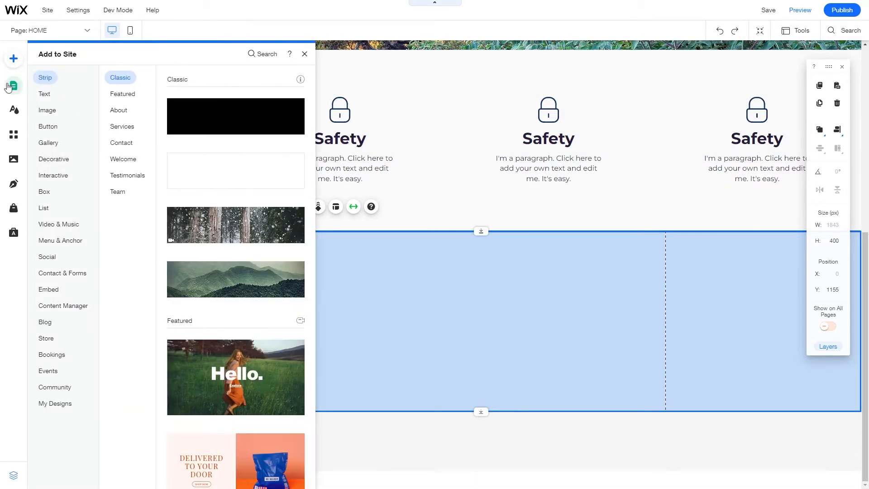
{"action": "mouse_move", "coordinate": [44, 208]}
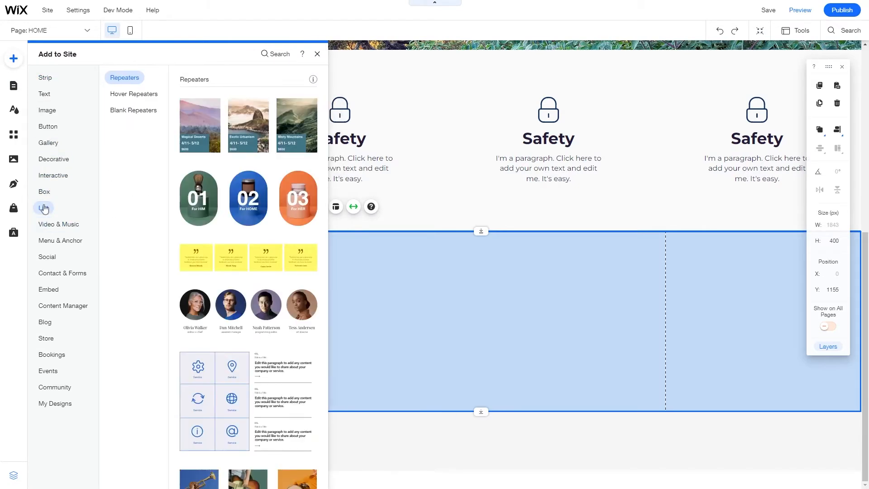
{"action": "left_click", "coordinate": [203, 131]}
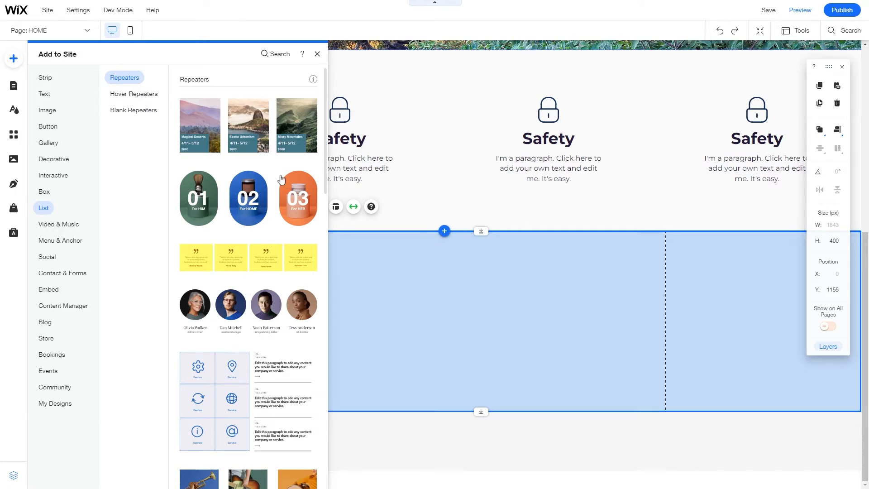
{"action": "left_click", "coordinate": [248, 146]}
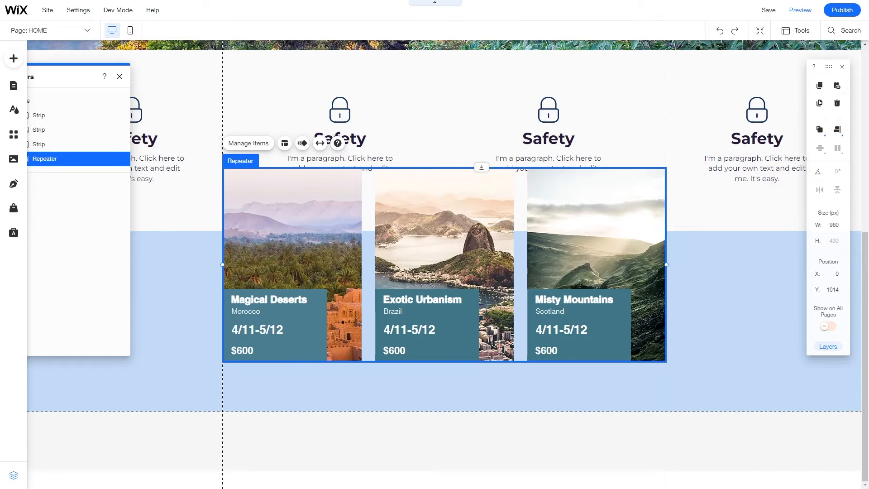
Step: Move the repeater down over the light blue strip and enlarge the strip's height to 536 px
{"action": "left_click_drag", "start_coordinate": [412, 223], "coordinate": [412, 274]}
{"action": "left_click", "coordinate": [721, 312]}
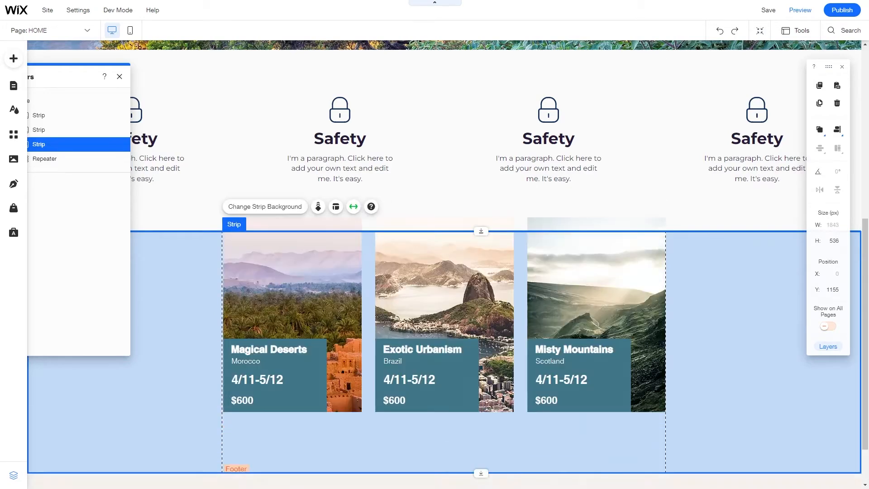
Step: Attach the repeater to the light blue strip, widen it to 990 px and place it at X -10, Y 1194
{"action": "left_click", "coordinate": [435, 331]}
{"action": "left_click_drag", "start_coordinate": [406, 358], "coordinate": [400, 405]}
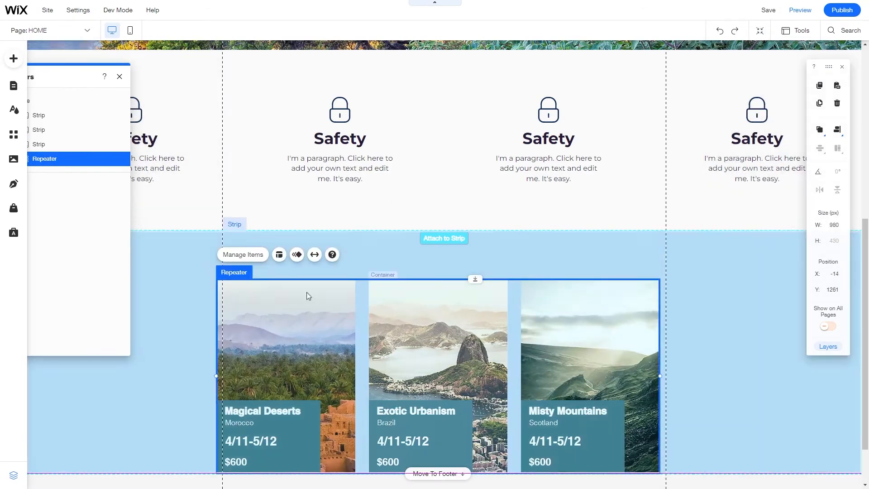
{"action": "mouse_move", "coordinate": [216, 375]}
{"action": "left_mouse_down"}
{"action": "mouse_move", "coordinate": [250, 376]}
{"action": "mouse_move", "coordinate": [202, 375]}
{"action": "mouse_move", "coordinate": [219, 375]}
{"action": "mouse_move", "coordinate": [211, 376]}
{"action": "left_mouse_up"}
{"action": "left_click_drag", "start_coordinate": [289, 351], "coordinate": [282, 321]}
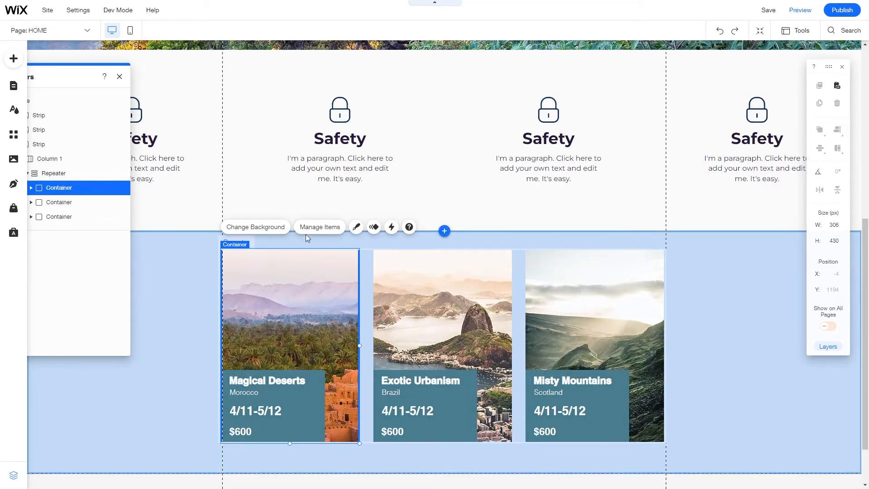
Step: Duplicate the Magical Deserts item three times in the destination repeater
{"action": "left_click", "coordinate": [319, 226]}
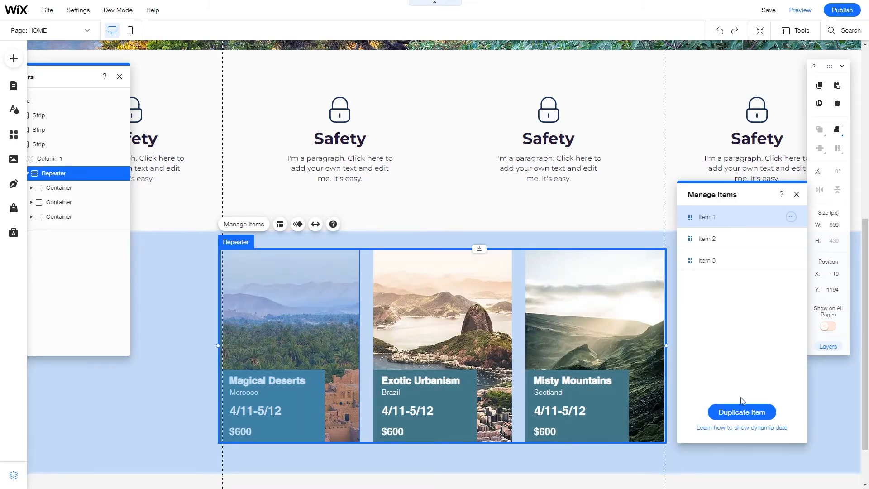
{"action": "left_click", "coordinate": [742, 411]}
{"action": "left_click", "coordinate": [742, 412]}
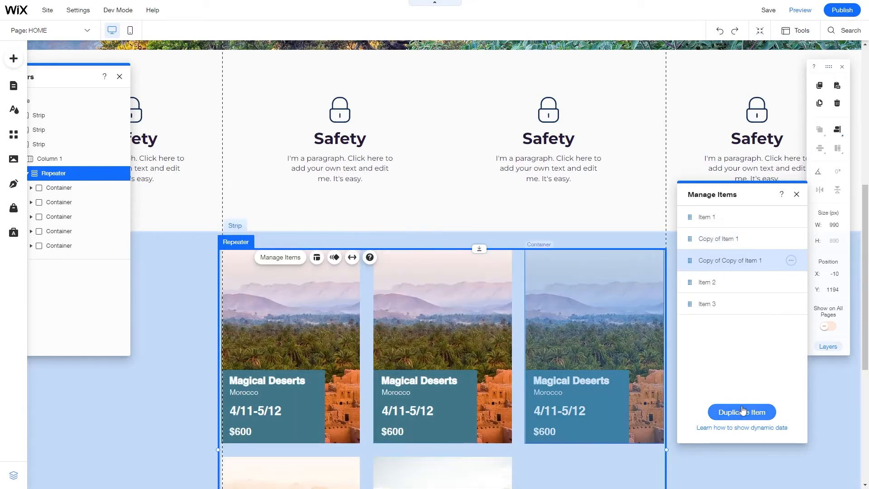
{"action": "left_click", "coordinate": [742, 411]}
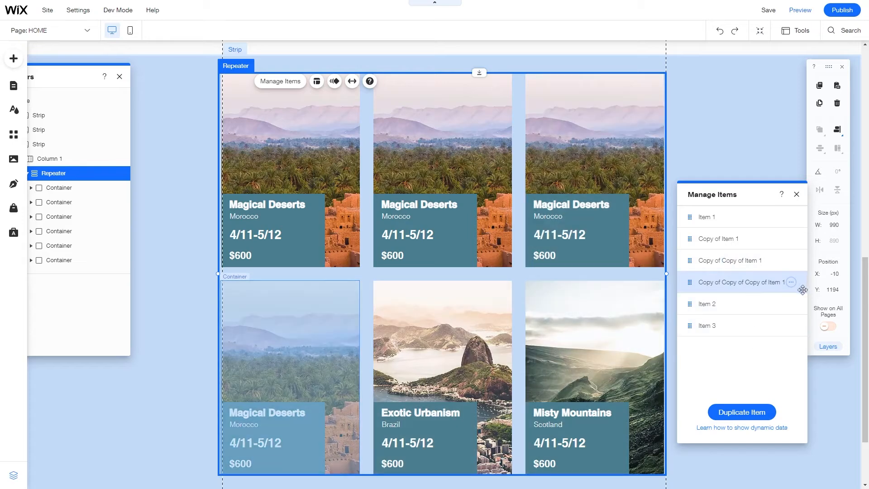
Step: Delete the three duplicated Magical Deserts items from the repeater
{"action": "left_click", "coordinate": [791, 282]}
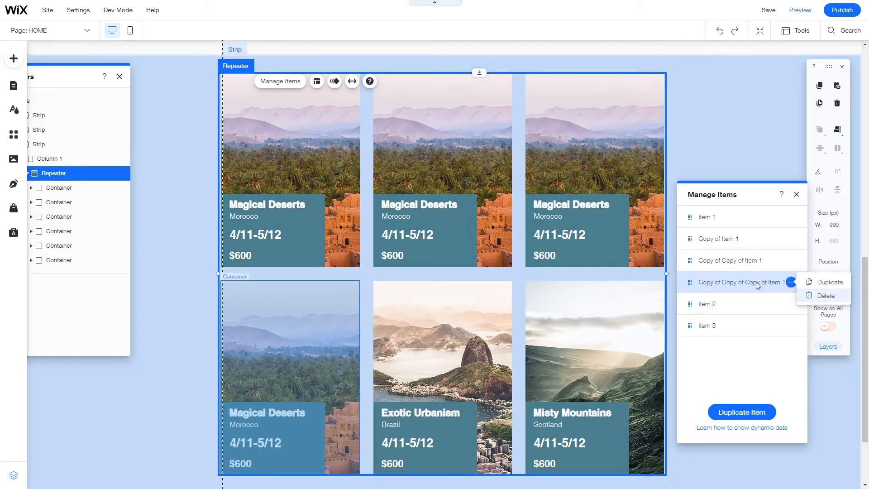
{"action": "left_click", "coordinate": [819, 296]}
{"action": "left_click", "coordinate": [790, 261]}
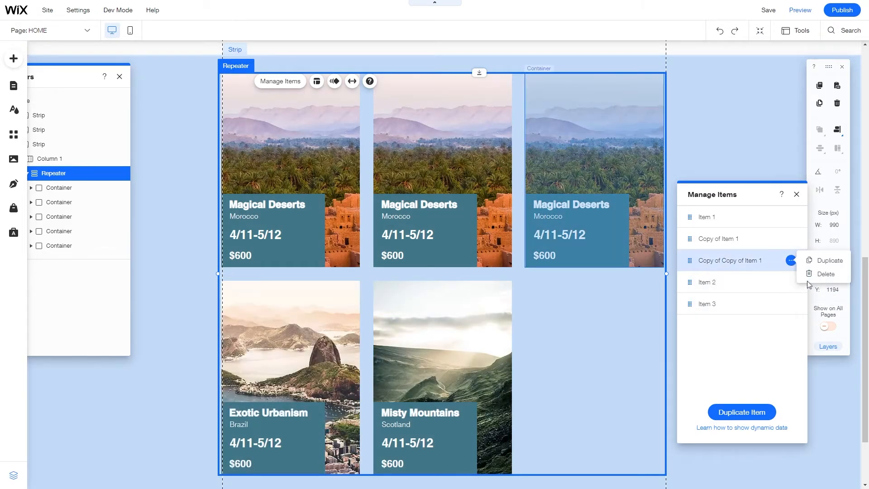
{"action": "left_click", "coordinate": [808, 275]}
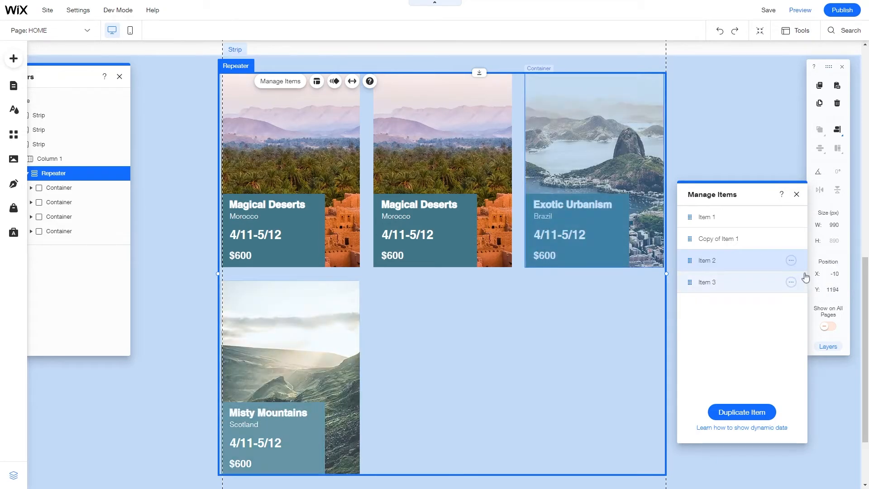
{"action": "left_click", "coordinate": [791, 260]}
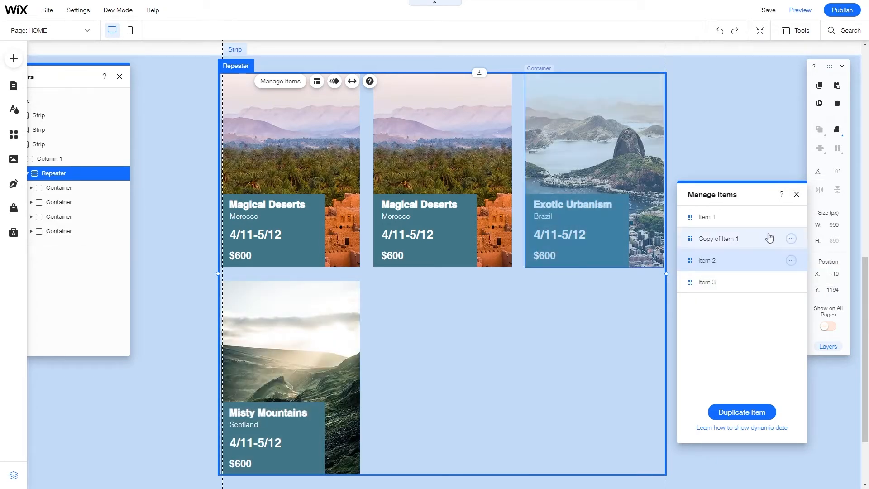
{"action": "left_click", "coordinate": [791, 239]}
{"action": "left_click", "coordinate": [807, 252]}
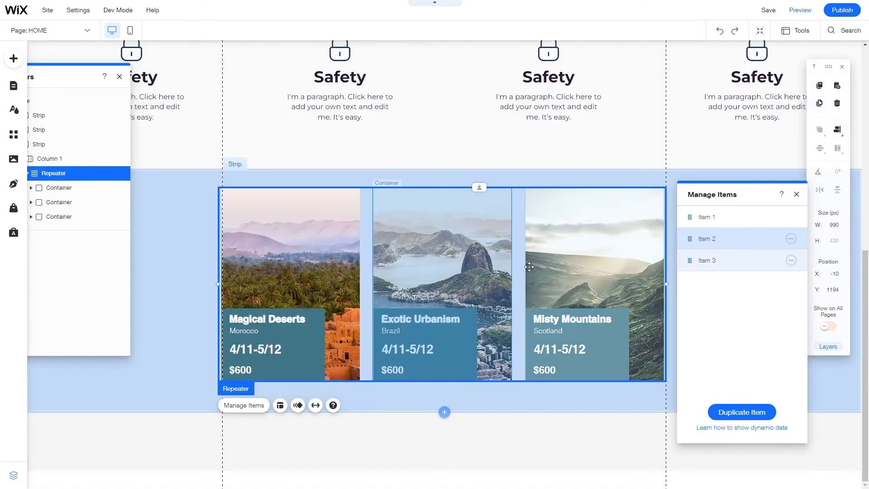
Step: Reduce the spacing between the destination repeater's items to 14 px
{"action": "left_click", "coordinate": [443, 308]}
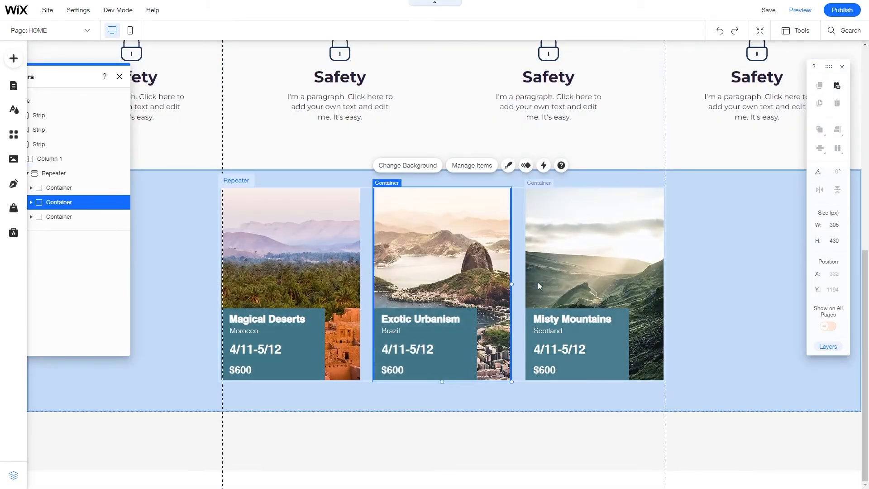
{"action": "left_click", "coordinate": [682, 296]}
{"action": "left_click", "coordinate": [558, 272]}
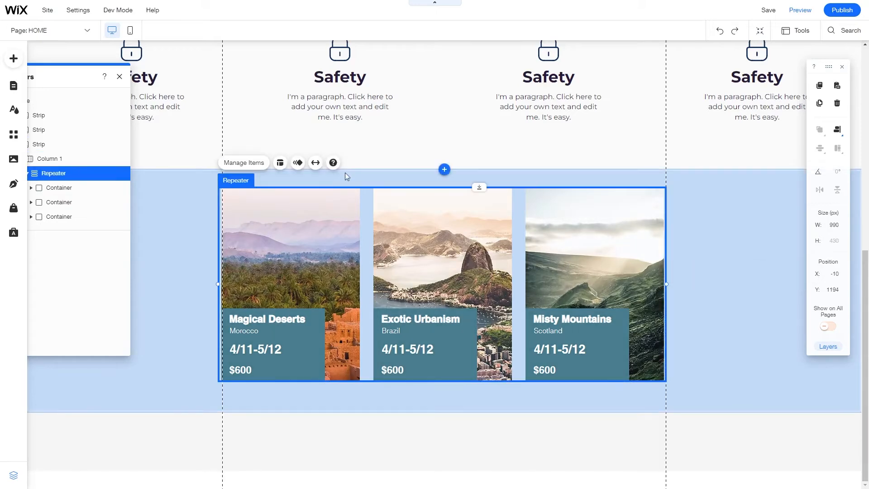
{"action": "left_click", "coordinate": [281, 162]}
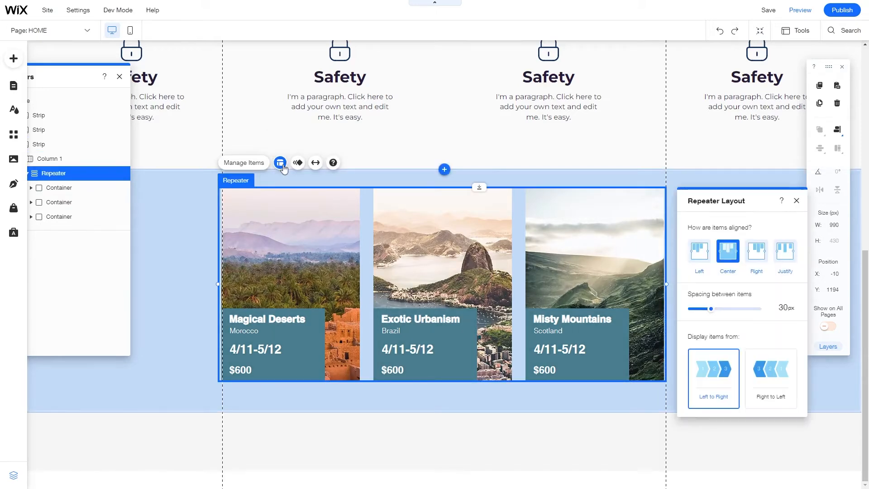
{"action": "left_click", "coordinate": [699, 309]}
{"action": "mouse_move", "coordinate": [699, 313]}
{"action": "left_mouse_down"}
{"action": "mouse_move", "coordinate": [749, 310]}
{"action": "mouse_move", "coordinate": [691, 311]}
{"action": "mouse_move", "coordinate": [699, 312]}
{"action": "left_mouse_up"}
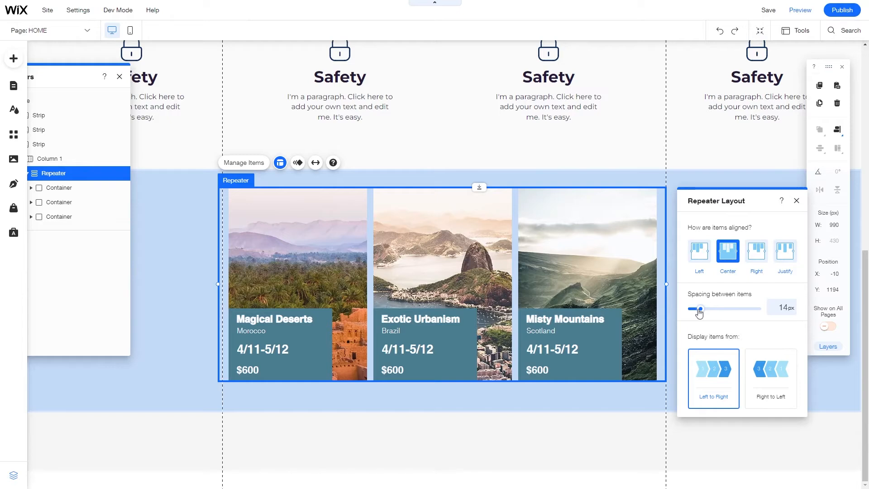
Step: Try left and right alignment for the repeater items and return them to Center
{"action": "left_click", "coordinate": [708, 268]}
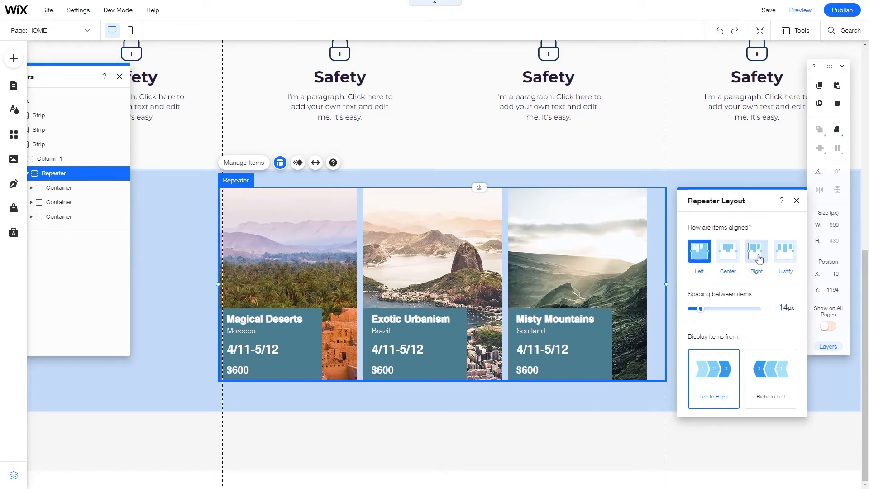
{"action": "left_click", "coordinate": [757, 256]}
{"action": "left_click", "coordinate": [723, 263]}
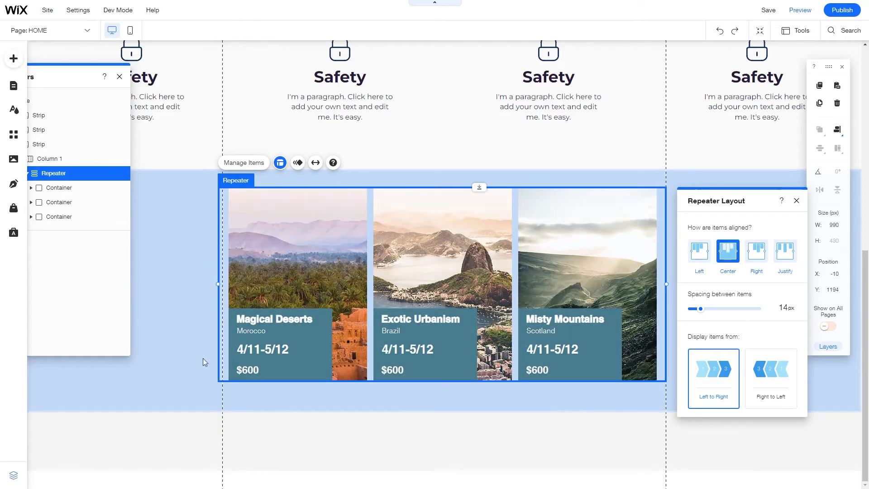
Step: Shift the Magical Deserts card's teal text box slightly left and move its date text slightly down
{"action": "left_click", "coordinate": [317, 340]}
{"action": "mouse_move", "coordinate": [317, 340]}
{"action": "left_mouse_down"}
{"action": "mouse_move", "coordinate": [328, 337]}
{"action": "mouse_move", "coordinate": [327, 258]}
{"action": "mouse_move", "coordinate": [325, 340]}
{"action": "mouse_move", "coordinate": [320, 336]}
{"action": "left_mouse_up"}
{"action": "left_click", "coordinate": [328, 340]}
Step: Delete the Morocco text from the first repeater card and undo the deletion
{"action": "left_click", "coordinate": [246, 331]}
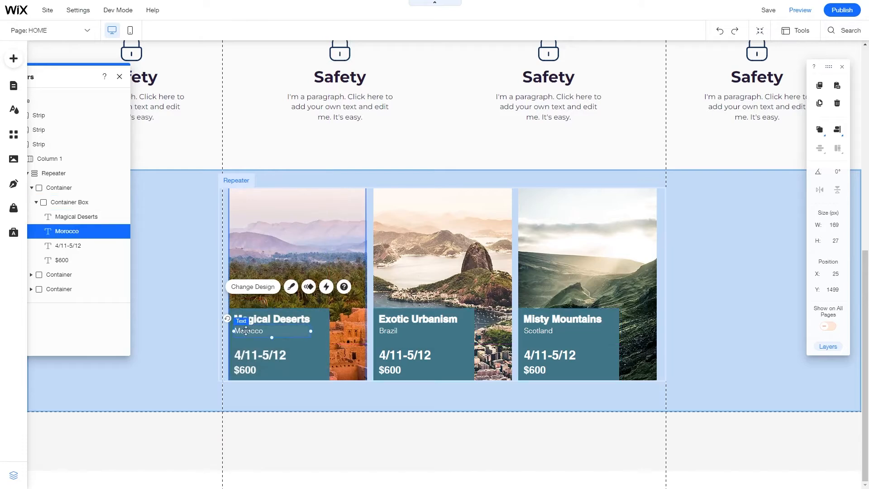
{"action": "key", "text": "Delete"}
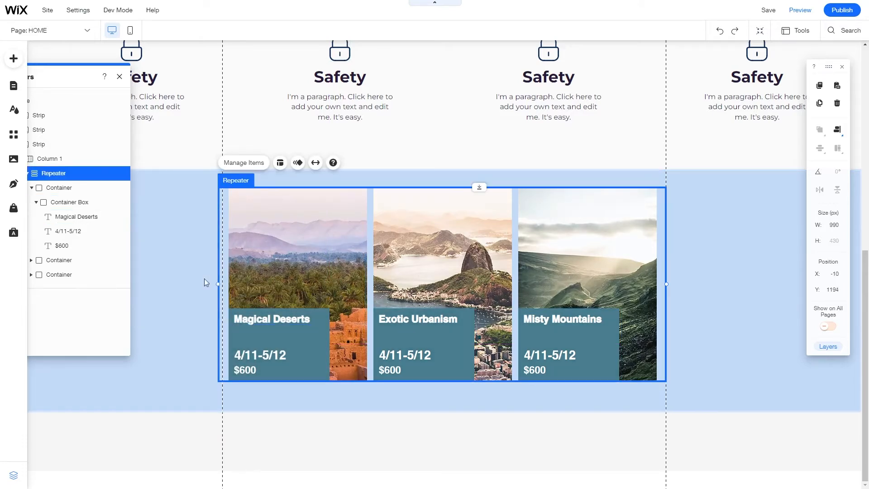
{"action": "key", "text": "ctrl+z"}
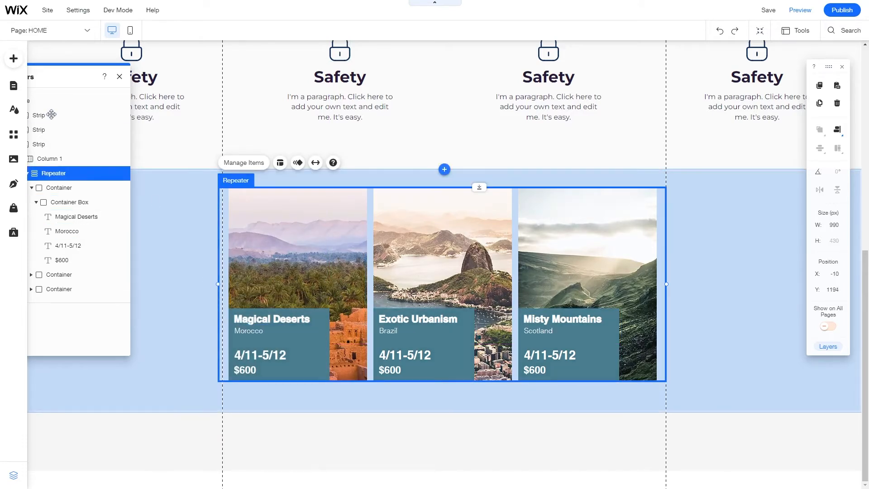
Step: Add the black hexagon basic shape, place it on the Magical Deserts card's image, and remove it again
{"action": "left_click", "coordinate": [15, 58]}
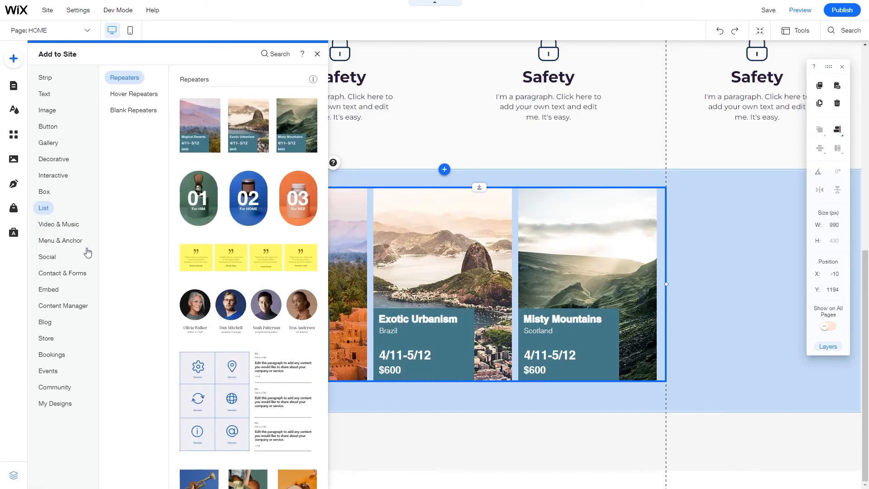
{"action": "left_click", "coordinate": [44, 193]}
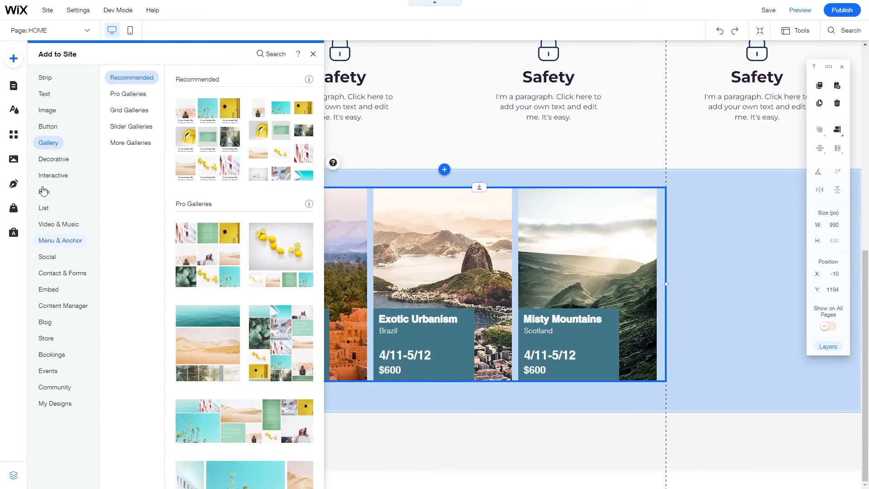
{"action": "mouse_move", "coordinate": [48, 163]}
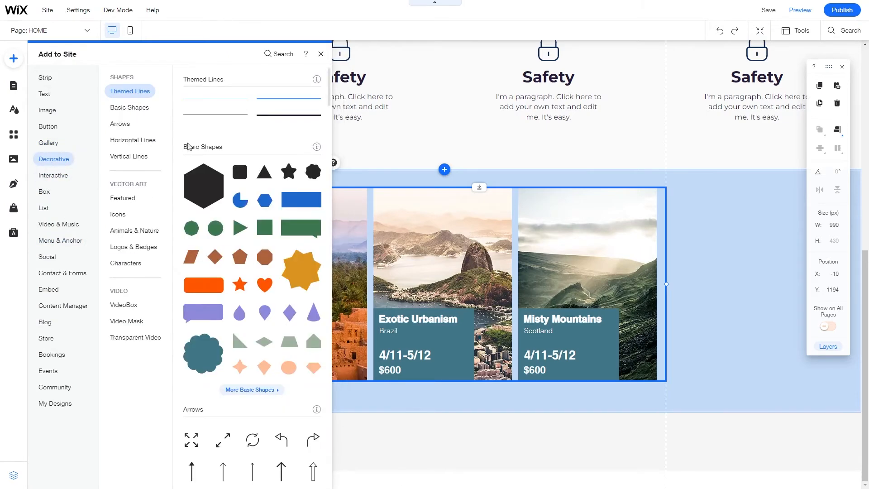
{"action": "left_click", "coordinate": [200, 171]}
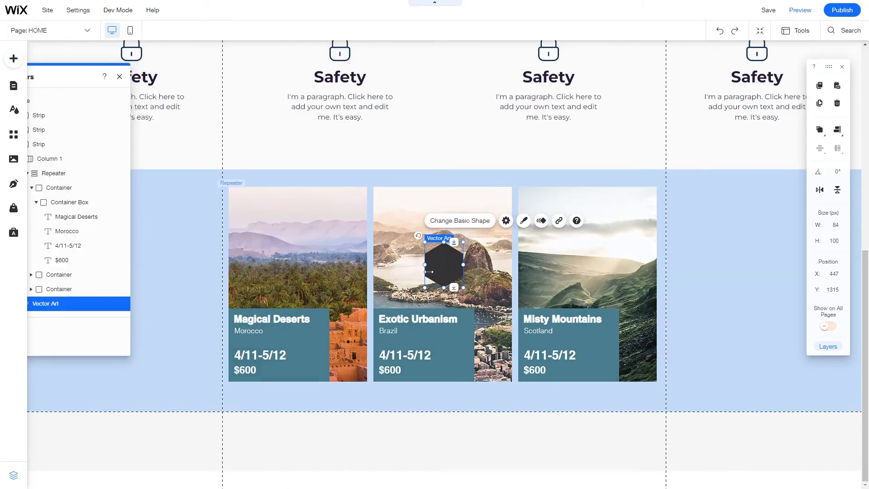
{"action": "left_click_drag", "start_coordinate": [427, 270], "coordinate": [279, 240]}
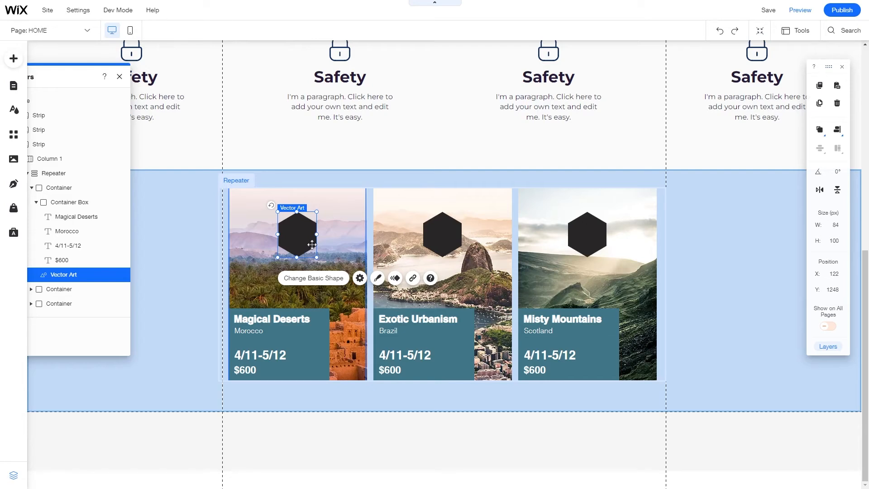
{"action": "key", "text": "Delete"}
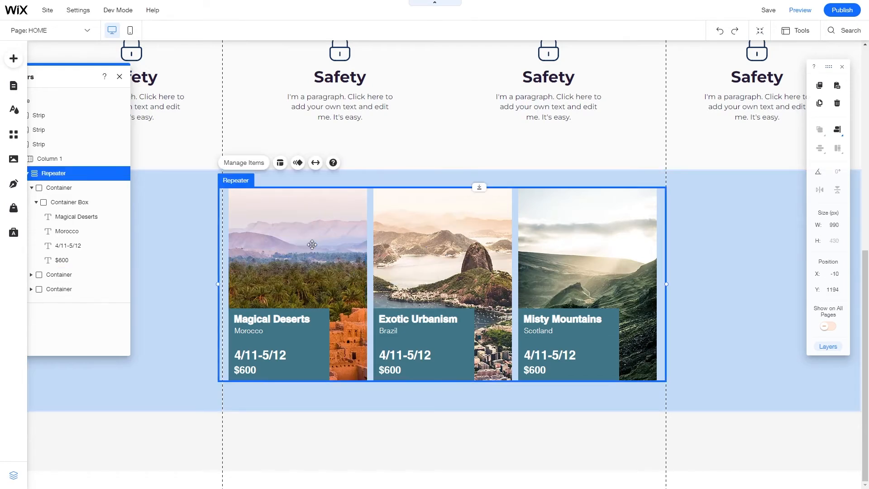
Step: Add a hover interaction with the Grow effect to the Magical Deserts card and check the effect's settings
{"action": "left_click", "coordinate": [312, 244]}
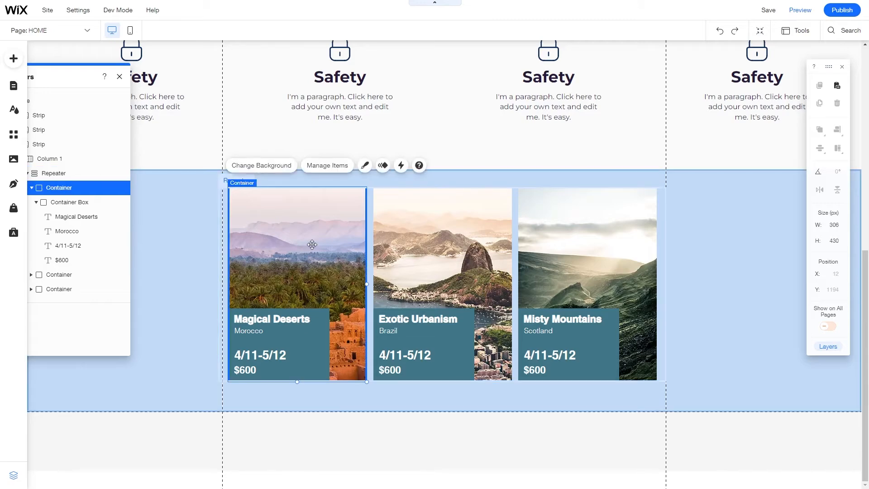
{"action": "left_click", "coordinate": [399, 166]}
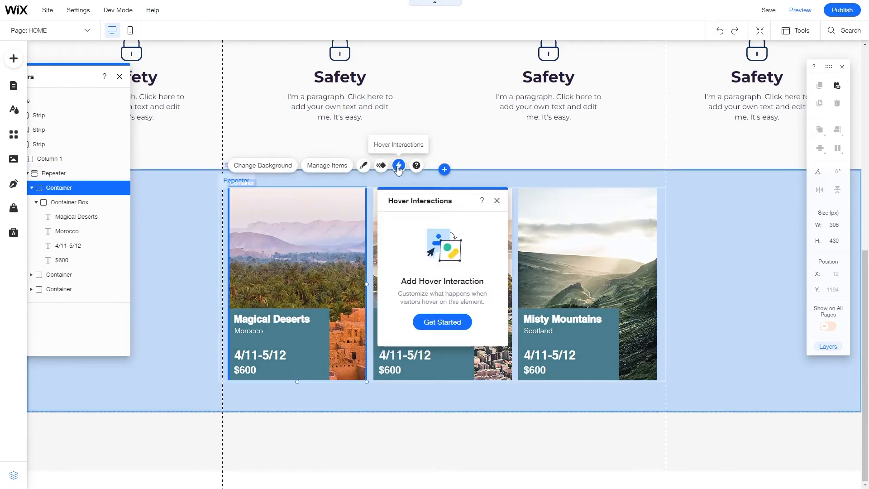
{"action": "left_click", "coordinate": [427, 322]}
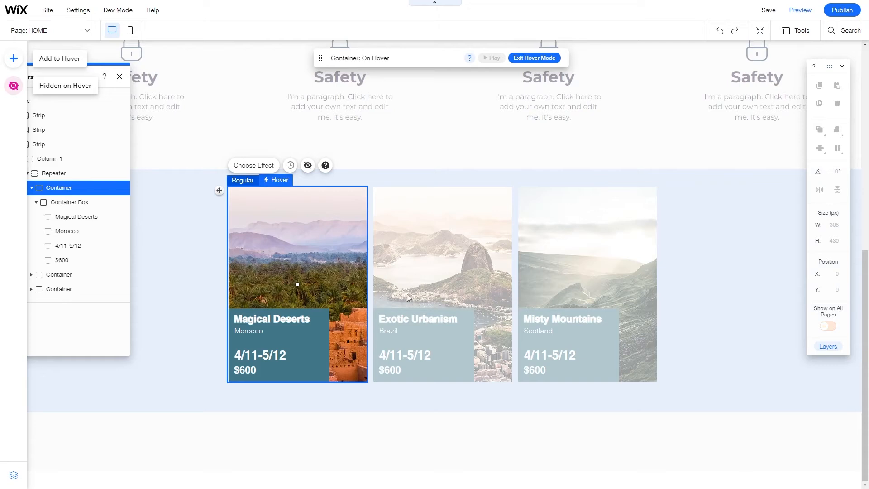
{"action": "left_click", "coordinate": [245, 168]}
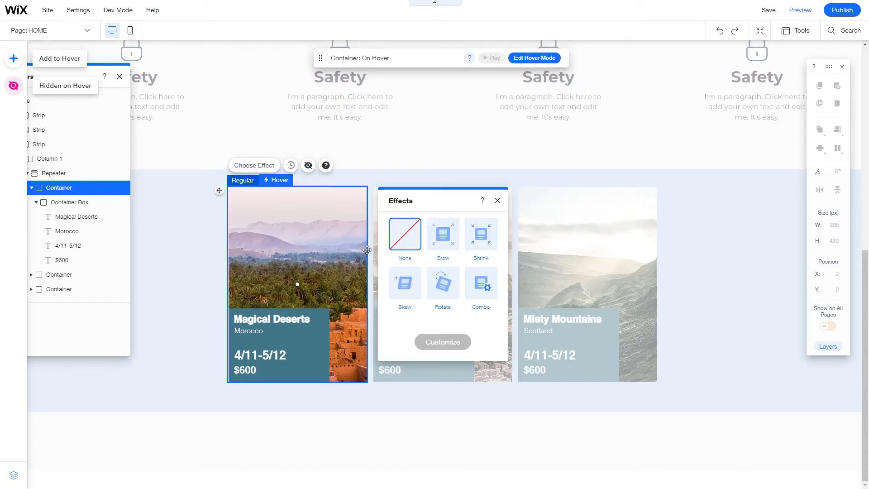
{"action": "left_click", "coordinate": [441, 239]}
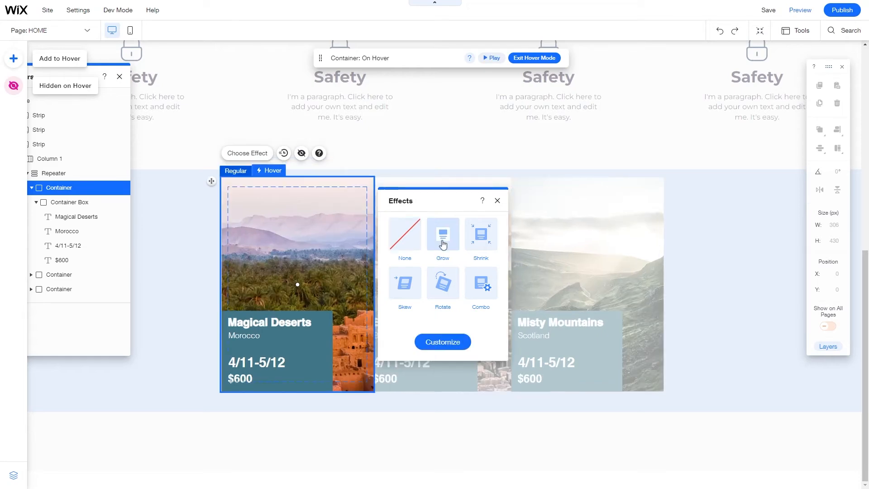
{"action": "left_click", "coordinate": [440, 343]}
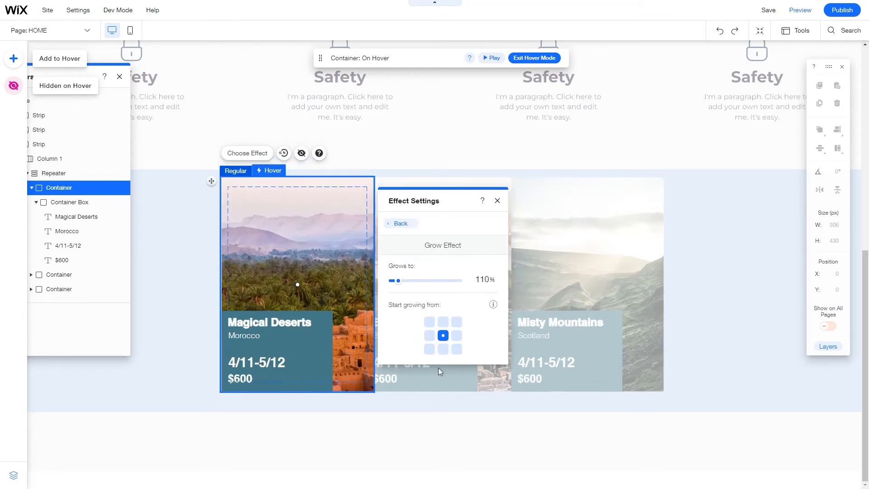
{"action": "left_click", "coordinate": [557, 302]}
Step: Preview the site to test the card's hover effect, return to the editor and select the repeater
{"action": "left_click", "coordinate": [796, 14]}
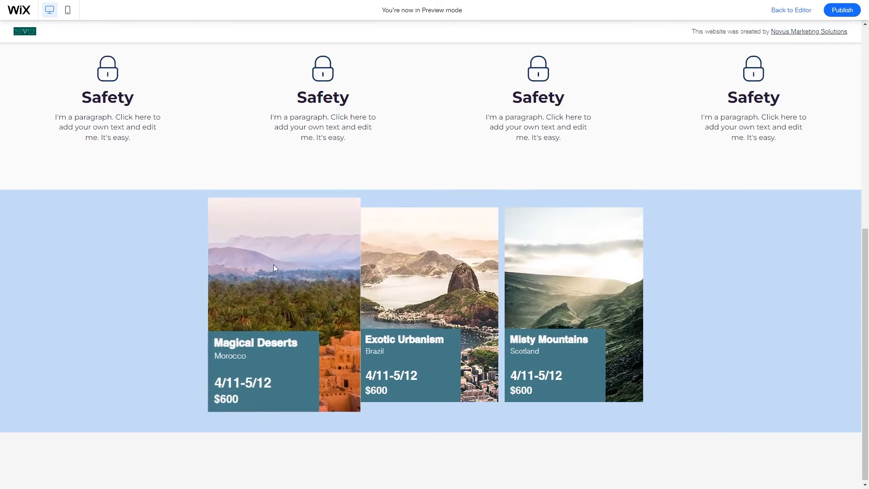
{"action": "left_click", "coordinate": [779, 15]}
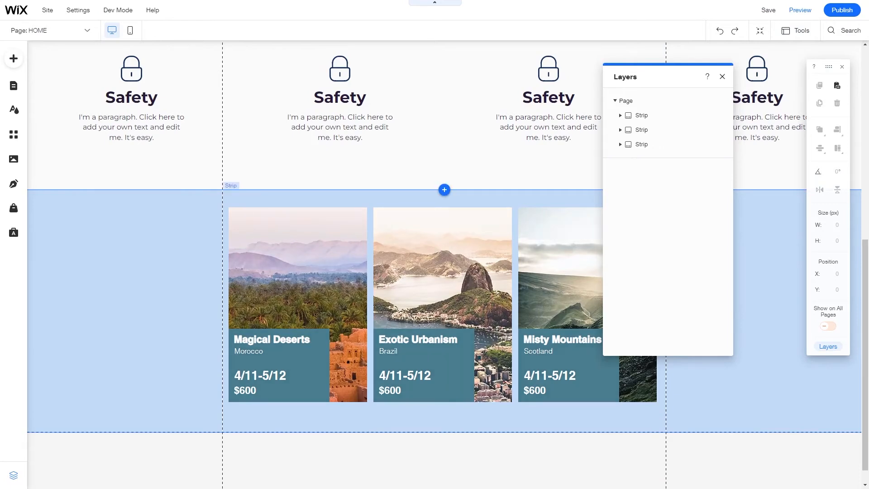
{"action": "left_click", "coordinate": [313, 248]}
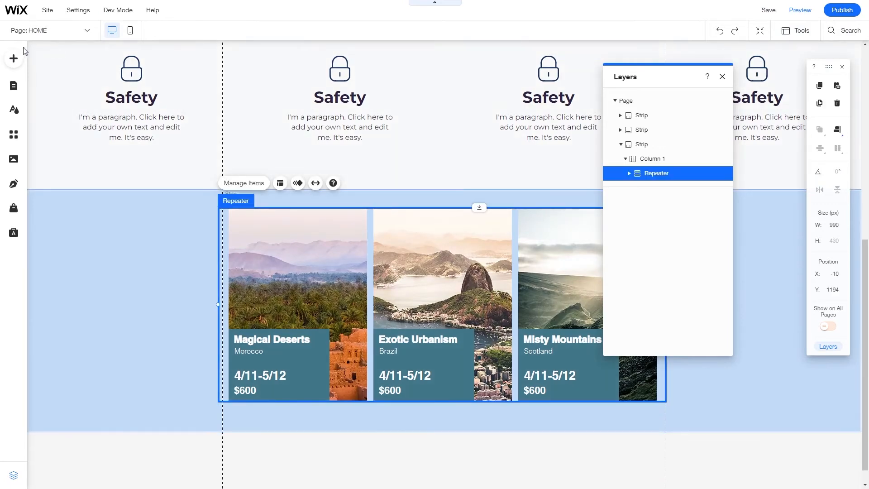
Step: Add a new blank page to the site menu
{"action": "left_click", "coordinate": [12, 86]}
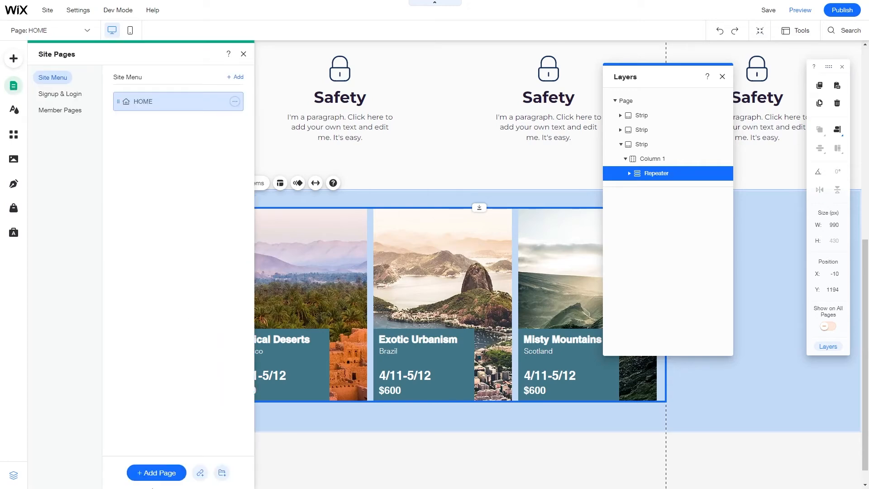
{"action": "left_click", "coordinate": [150, 473]}
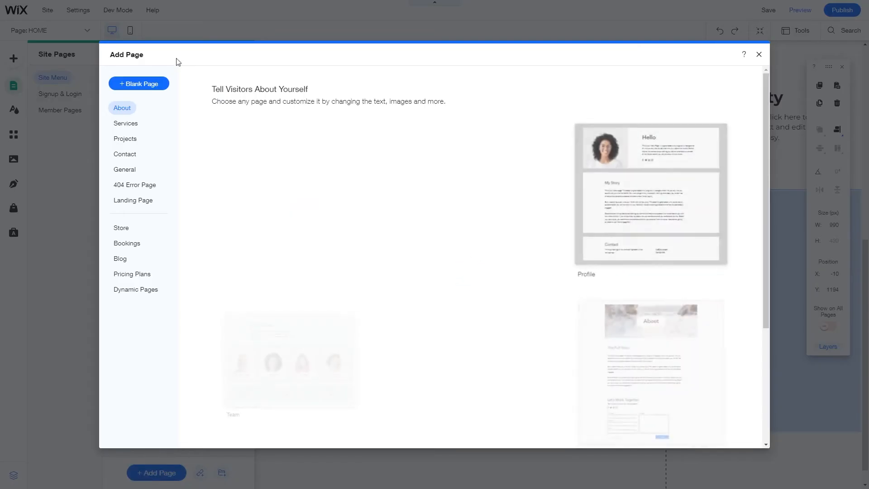
{"action": "left_click", "coordinate": [134, 87]}
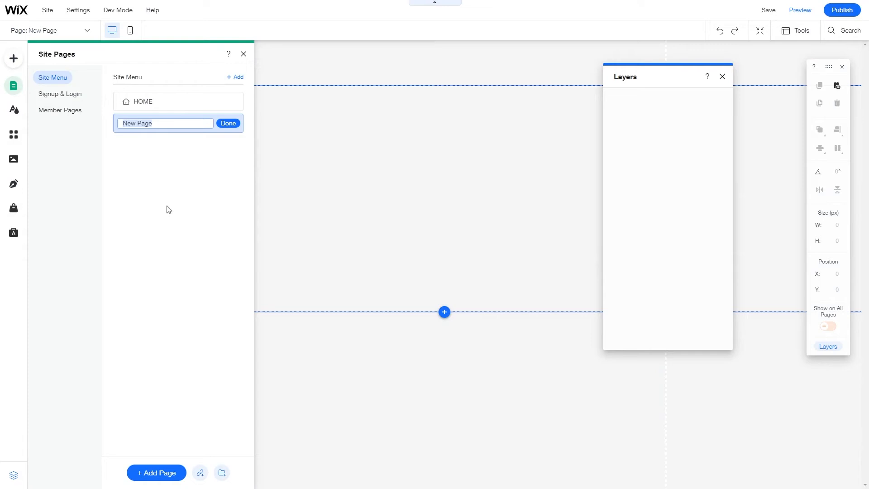
Step: Name the new page "Magical deserts"
{"action": "key", "text": "BackSpace"}
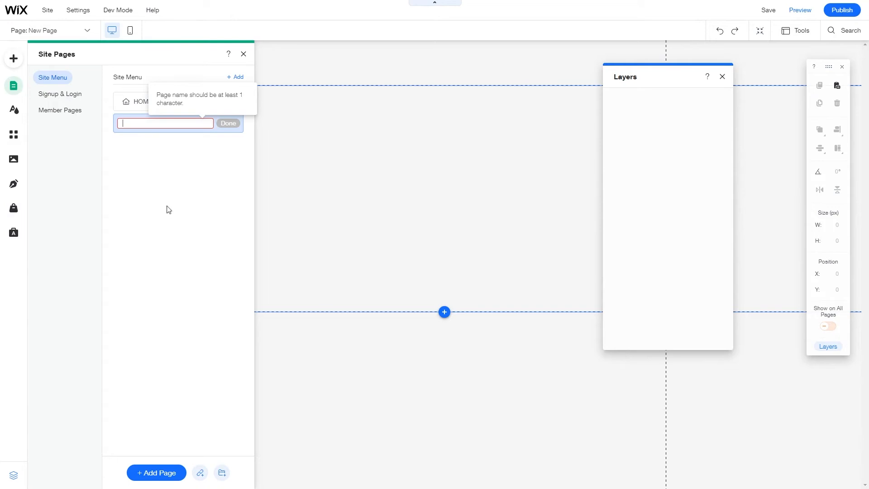
{"action": "type", "text": "Magical deserts"}
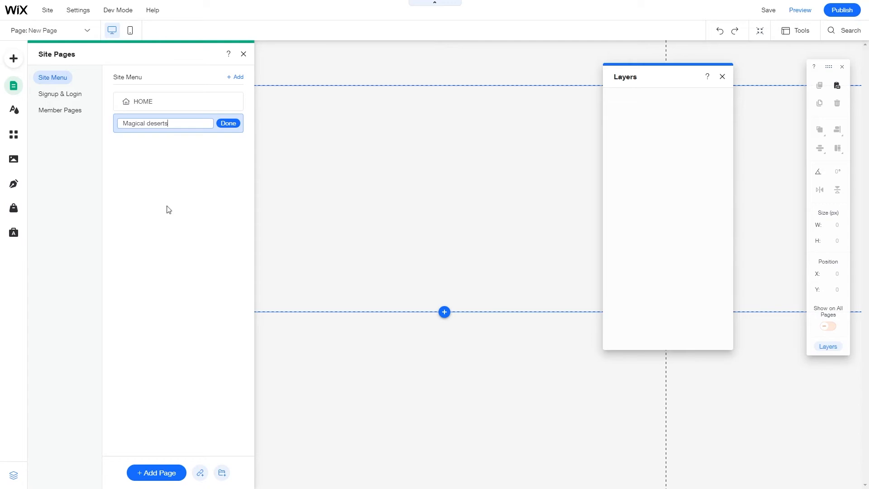
{"action": "key", "text": "Return"}
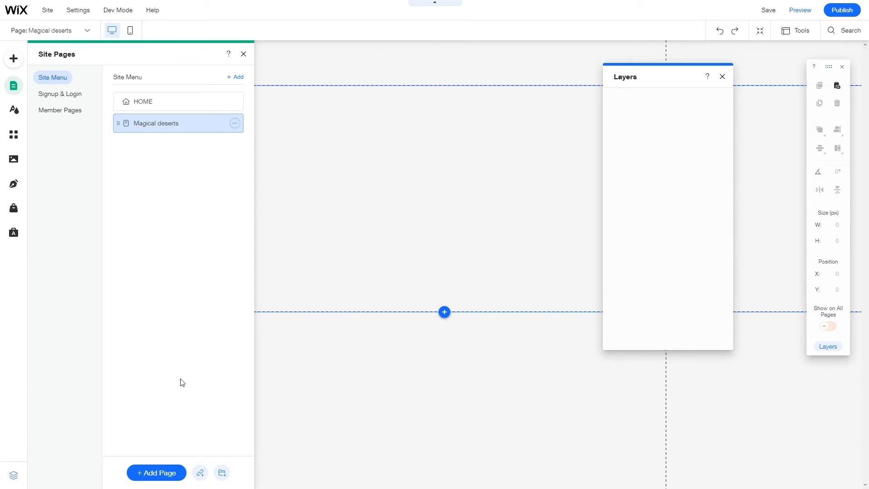
Step: Add another blank page to the site menu and name it "exotic urbanism"
{"action": "left_click", "coordinate": [164, 474]}
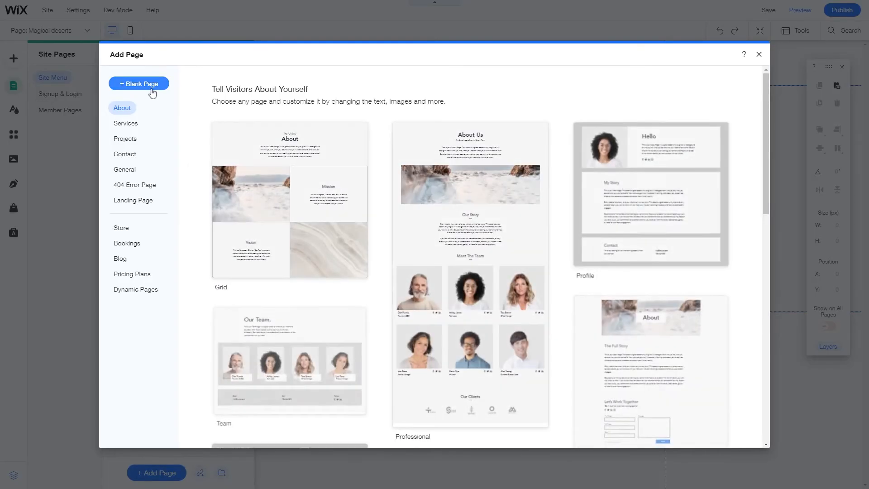
{"action": "left_click", "coordinate": [152, 93]}
{"action": "left_click", "coordinate": [24, 91]}
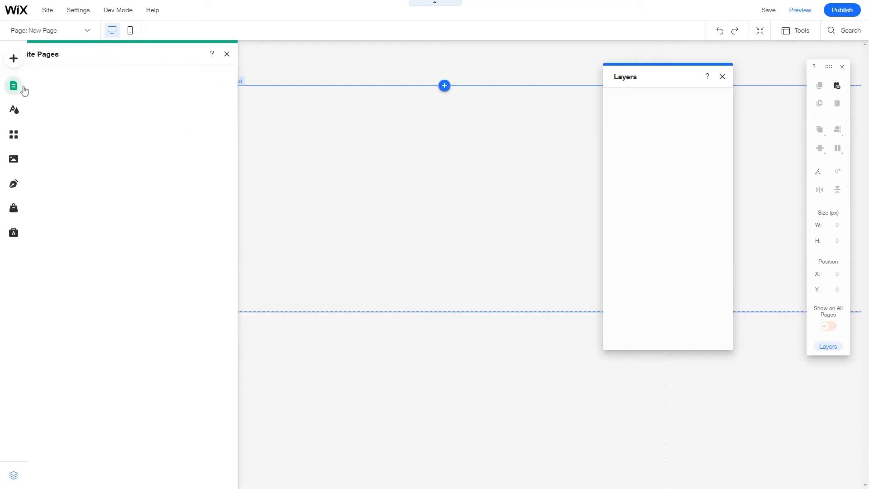
{"action": "type", "text": "exotic urbanism"}
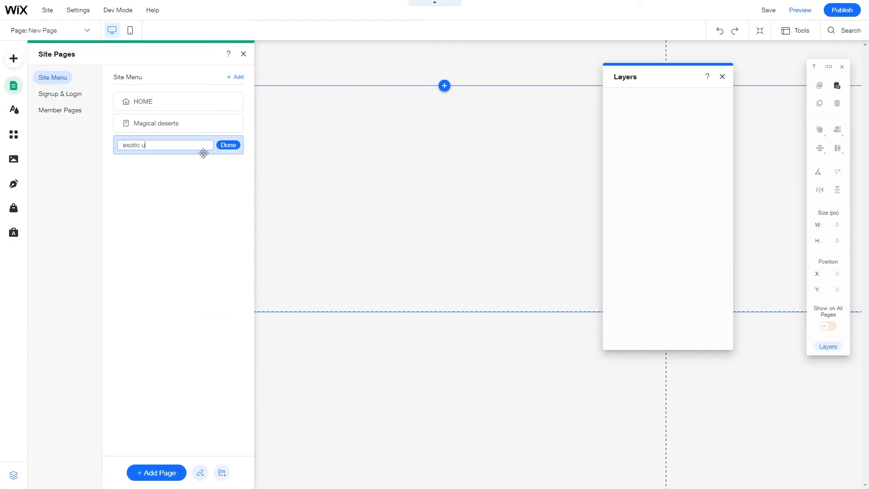
Step: Add a third blank page to the site menu and name it "misty mountains"
{"action": "left_click", "coordinate": [151, 472]}
{"action": "left_click", "coordinate": [131, 88]}
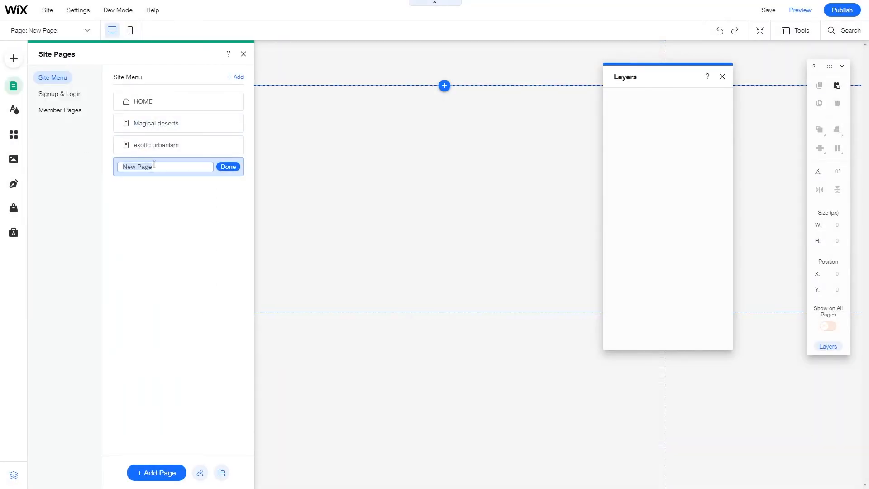
{"action": "type", "text": "misty mountains"}
{"action": "left_click", "coordinate": [233, 168]}
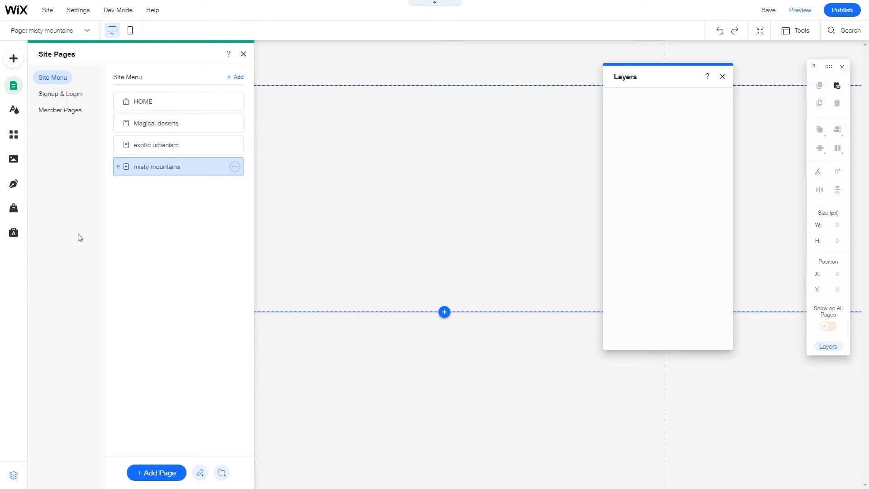
Step: Open the Magical deserts page and add the classic strip with the snowy forest video at its top
{"action": "left_click", "coordinate": [155, 124]}
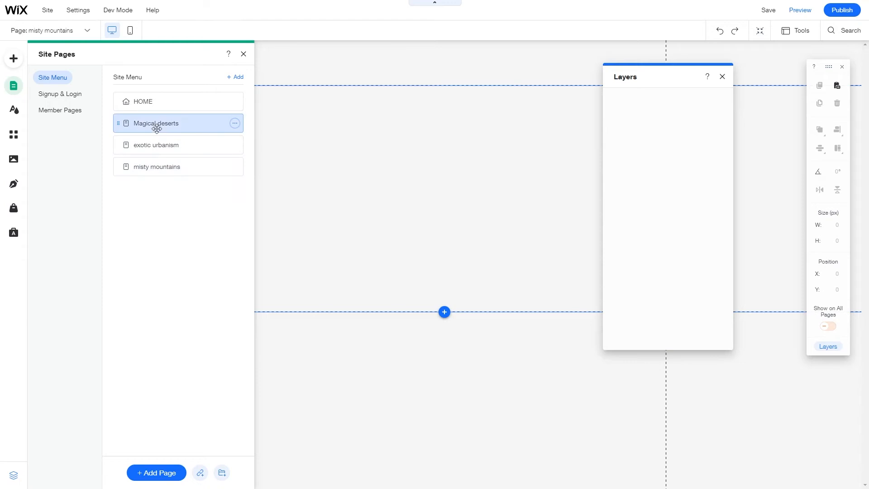
{"action": "left_click", "coordinate": [245, 54]}
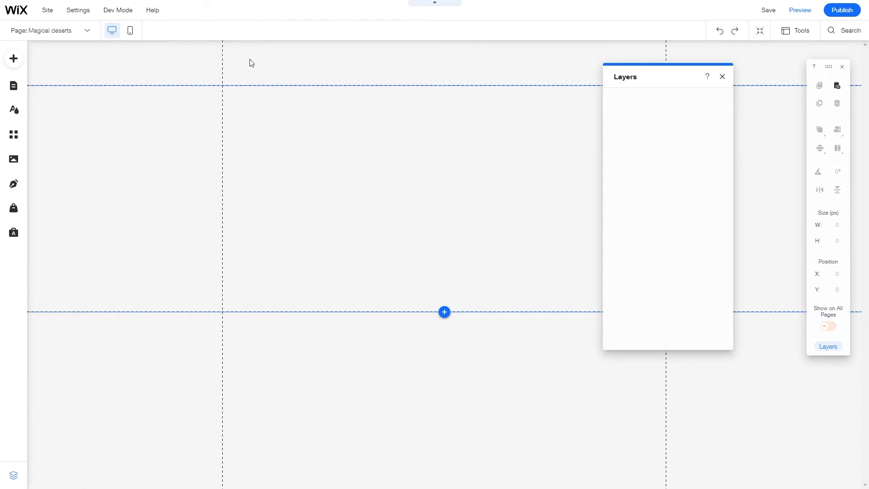
{"action": "left_click", "coordinate": [317, 205]}
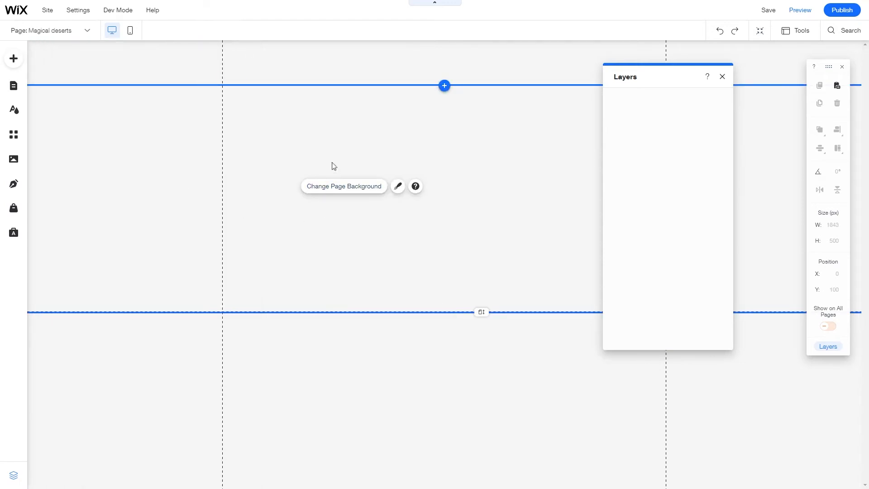
{"action": "left_click", "coordinate": [443, 87]}
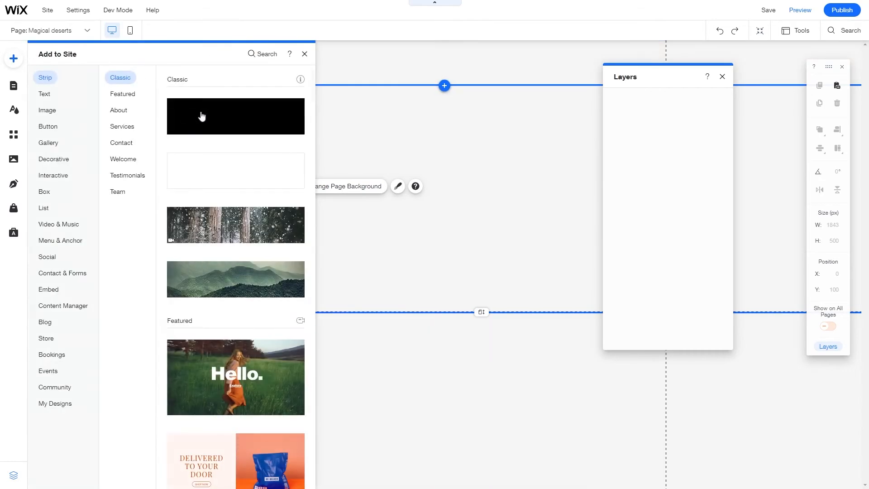
{"action": "left_click", "coordinate": [252, 226]}
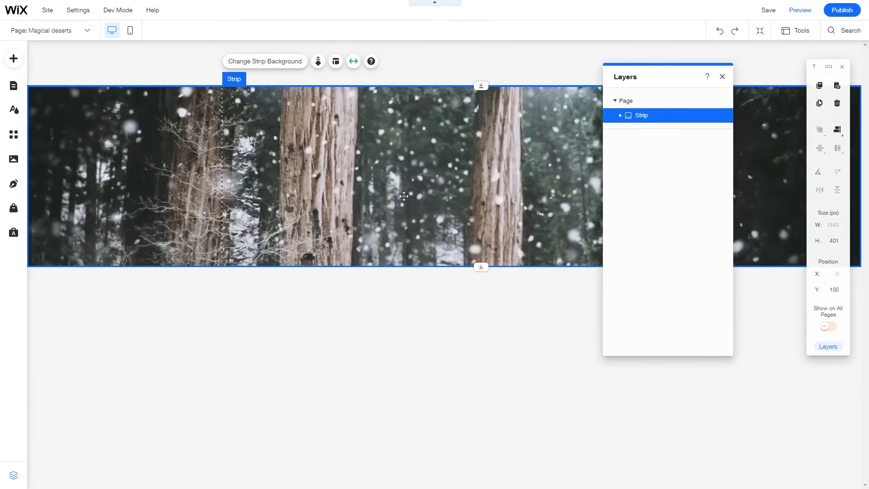
Step: Replace the strip's background with the image of the sun over a rocky canyon lake, found by searching Wix media for "desert"
{"action": "left_click", "coordinate": [249, 63]}
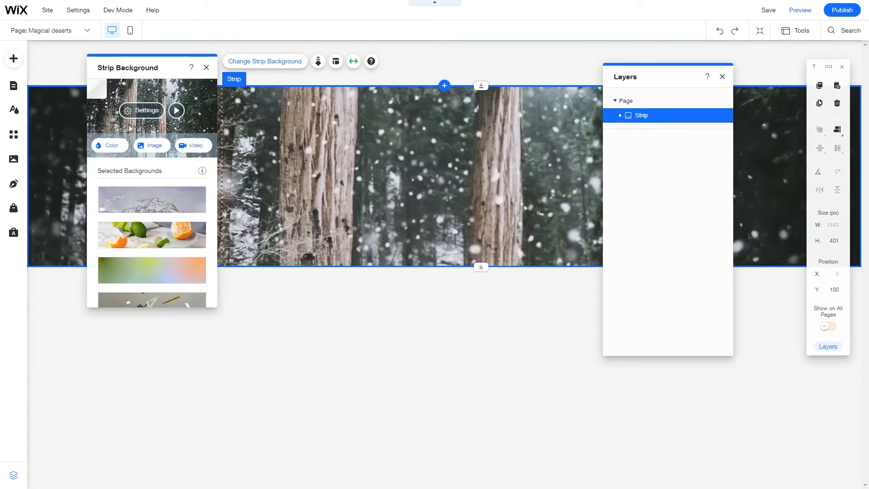
{"action": "left_click", "coordinate": [148, 149]}
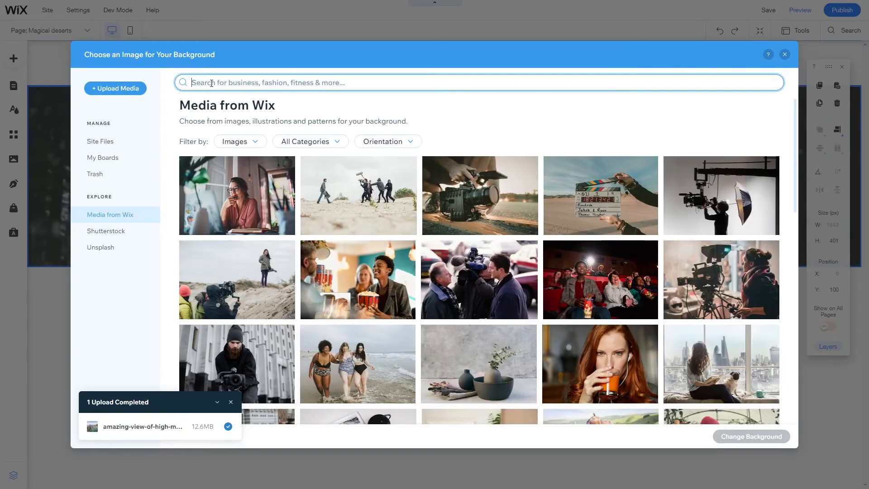
{"action": "type", "text": "desert"}
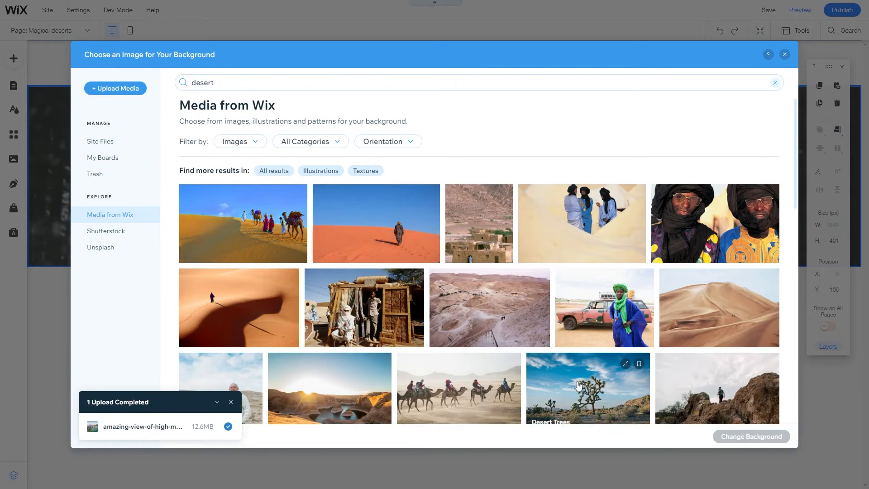
{"action": "left_click", "coordinate": [331, 389]}
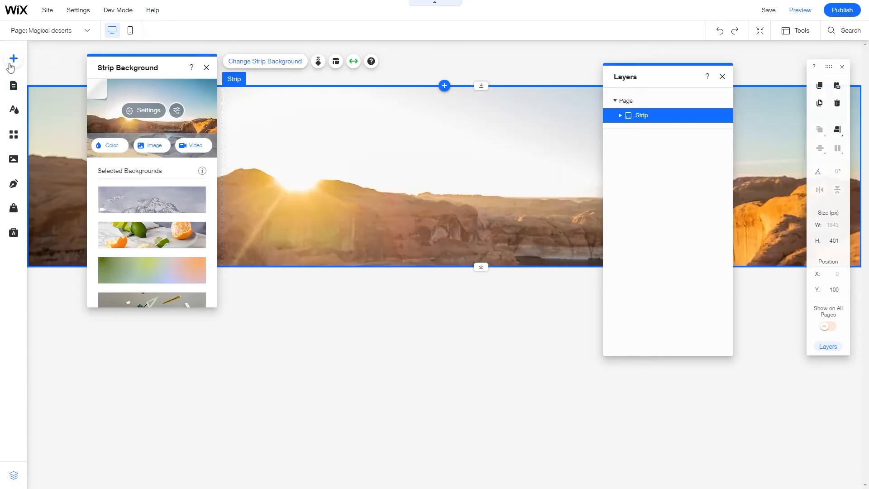
Step: Place a Heading 1 themed text on the desert strip and change its text to "Magical Deserts"
{"action": "left_click", "coordinate": [13, 58]}
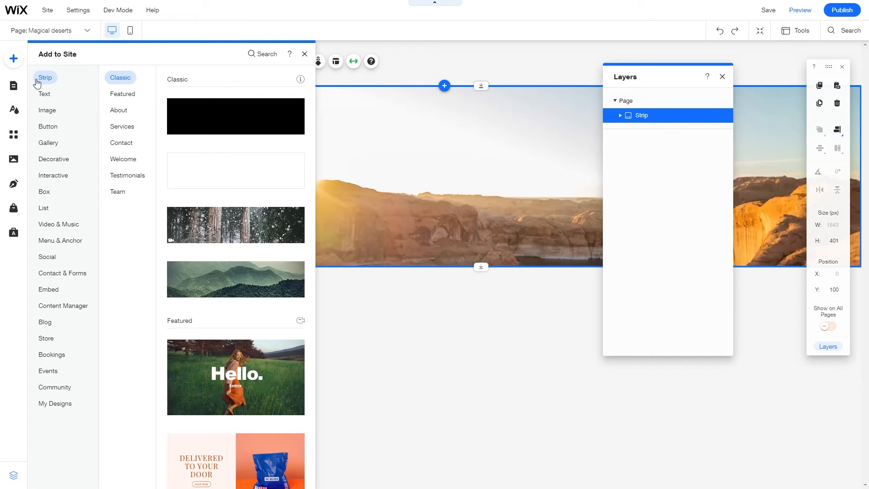
{"action": "left_click", "coordinate": [45, 94]}
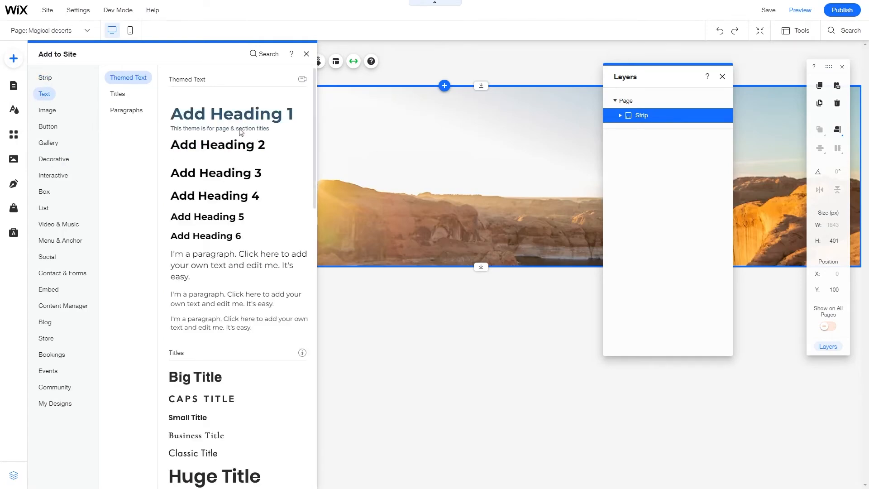
{"action": "left_click_drag", "start_coordinate": [226, 113], "coordinate": [465, 154]}
{"action": "double_click", "coordinate": [460, 157]}
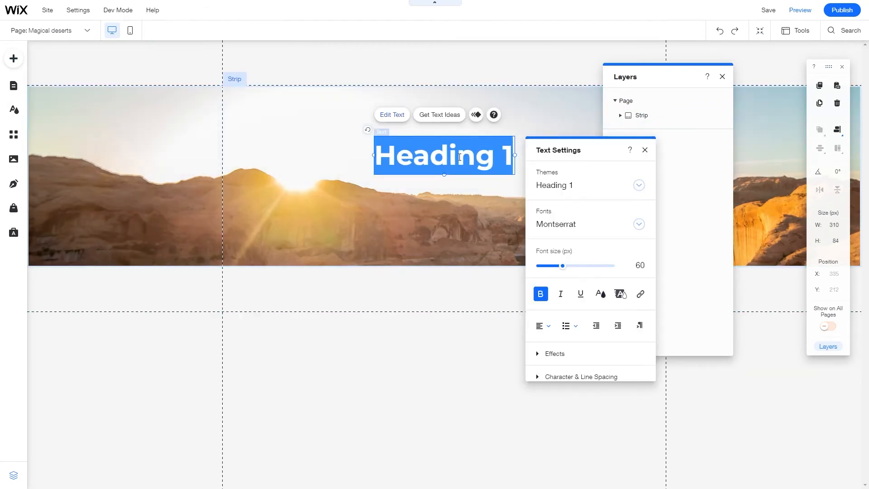
{"action": "type", "text": "Magical D"}
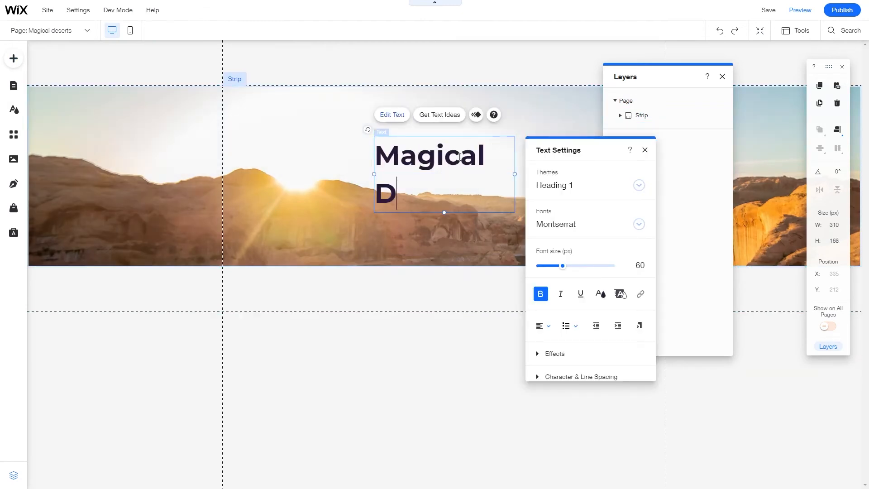
{"action": "type", "text": "eserts"}
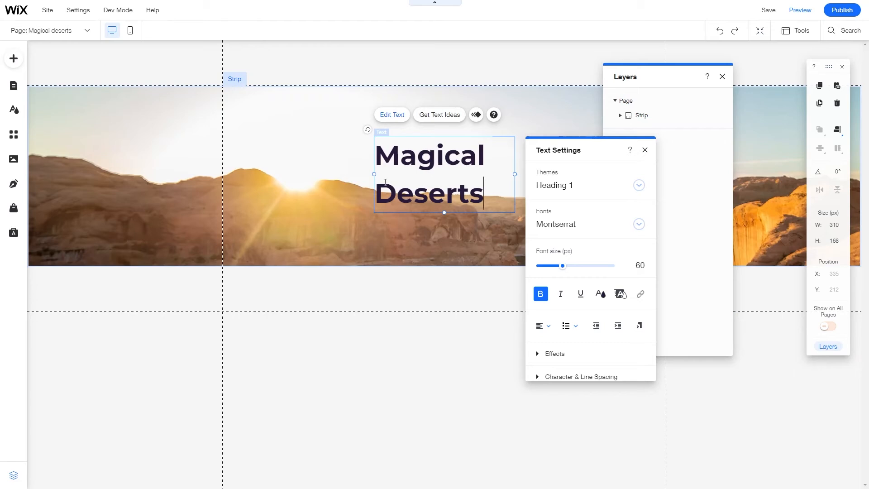
Step: Widen the Magical Deserts heading to about 542 px so it fits one line, and center it horizontally and vertically in the strip
{"action": "left_click_drag", "start_coordinate": [374, 175], "coordinate": [268, 175]}
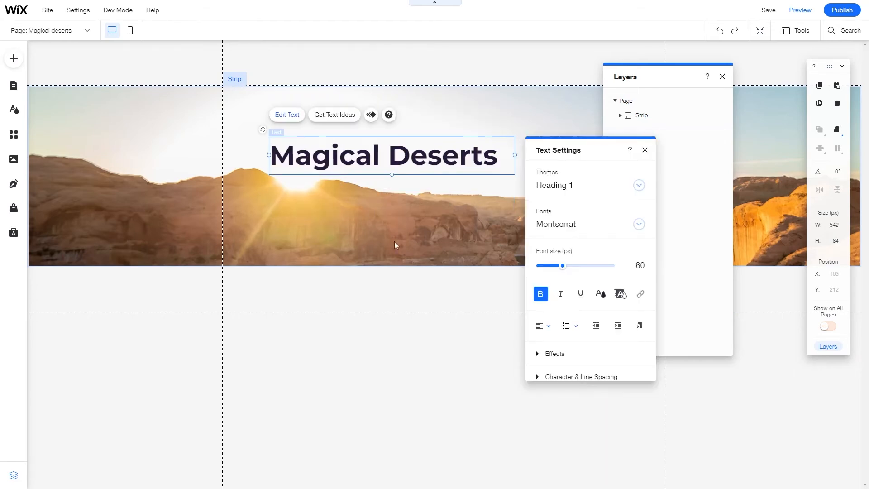
{"action": "left_click_drag", "start_coordinate": [355, 167], "coordinate": [380, 168]}
{"action": "left_click", "coordinate": [346, 231]}
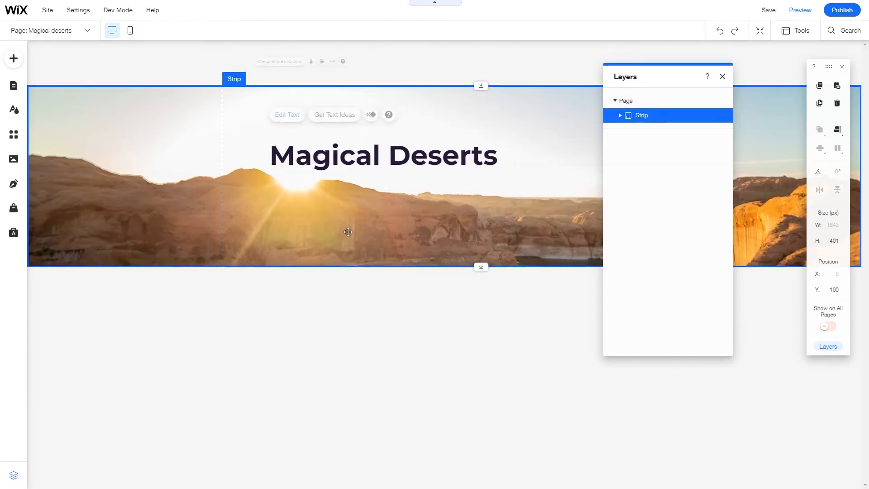
{"action": "left_click", "coordinate": [397, 151]}
{"action": "left_click", "coordinate": [834, 129]}
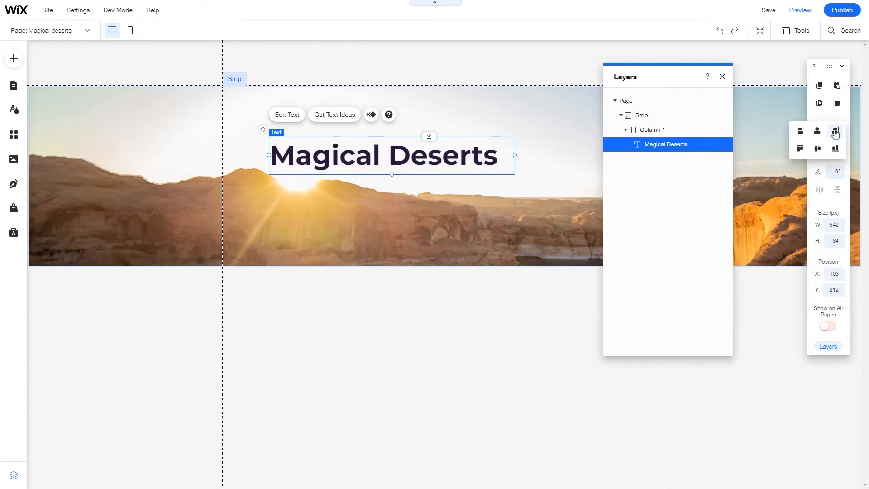
{"action": "left_click", "coordinate": [799, 130]}
{"action": "left_click", "coordinate": [816, 130]}
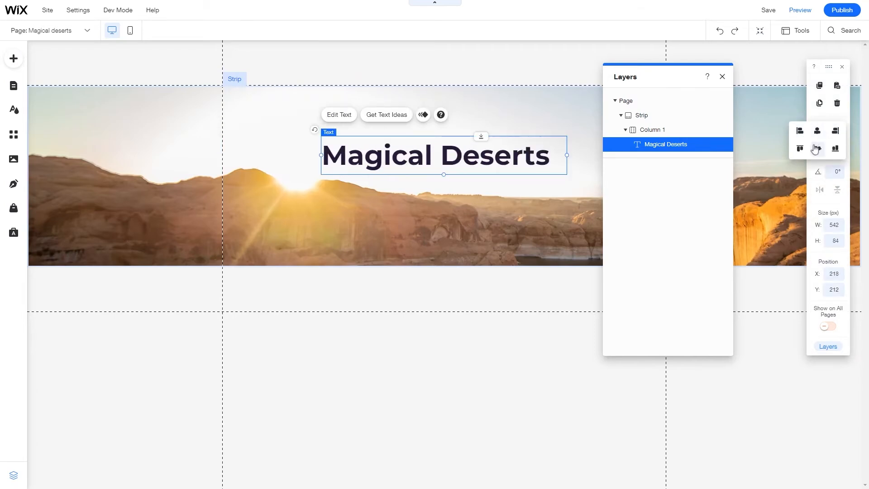
{"action": "left_click", "coordinate": [816, 147]}
Step: Extend the desert strip downward to a height of about 655 px
{"action": "left_click", "coordinate": [484, 259]}
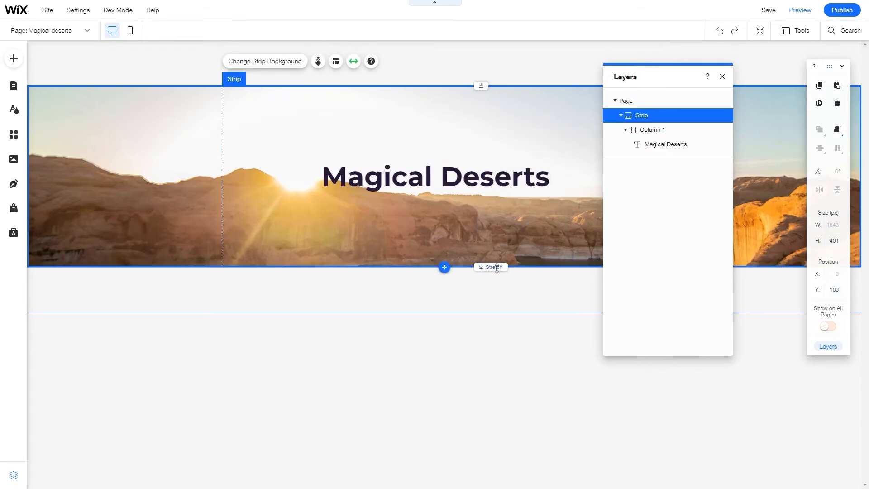
{"action": "left_click_drag", "start_coordinate": [524, 279], "coordinate": [529, 382]}
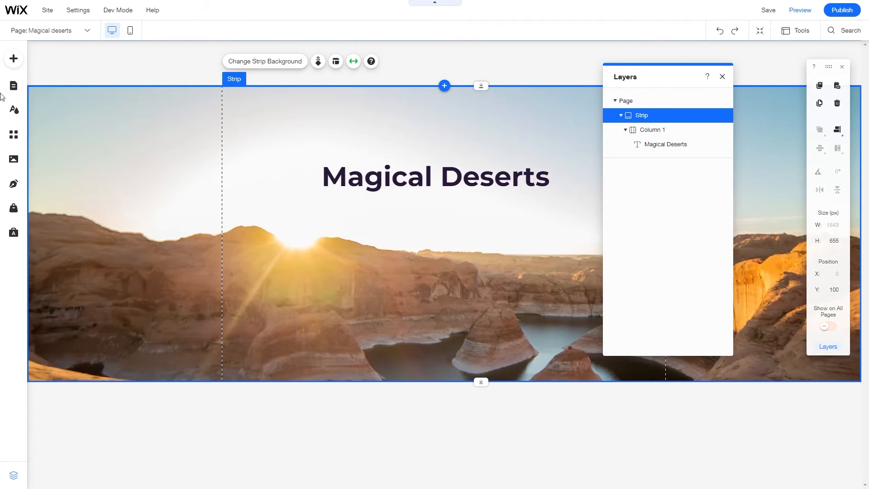
Step: Open the exotic urbanism page, add the classic white strip at its top and extend it to about 631 px high
{"action": "left_click", "coordinate": [13, 86]}
{"action": "left_click", "coordinate": [146, 144]}
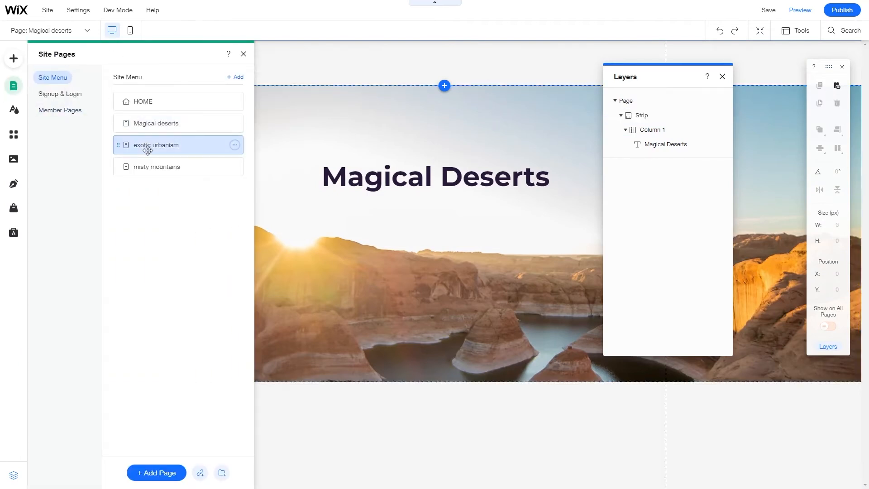
{"action": "left_click", "coordinate": [444, 87]}
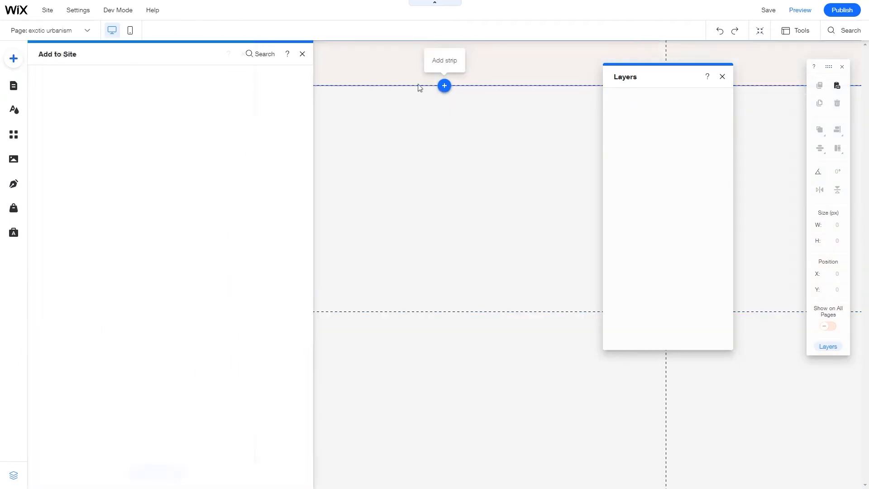
{"action": "left_click", "coordinate": [243, 160]}
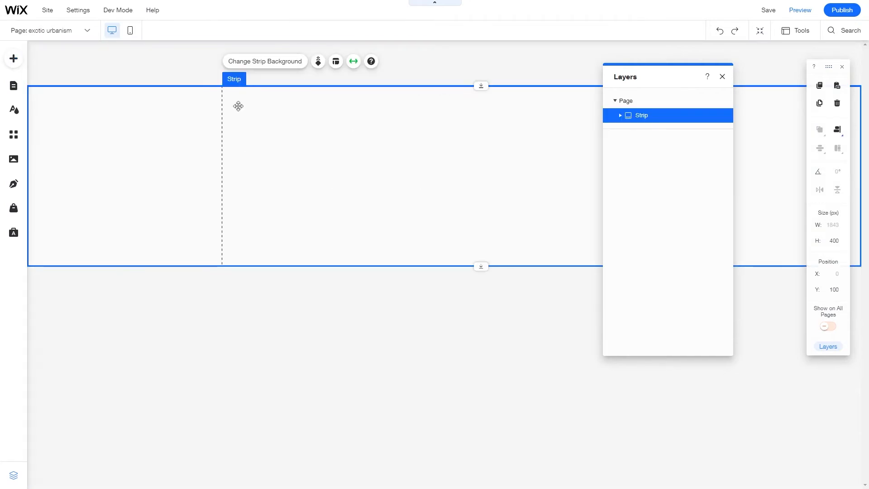
{"action": "left_click_drag", "start_coordinate": [327, 267], "coordinate": [323, 372]}
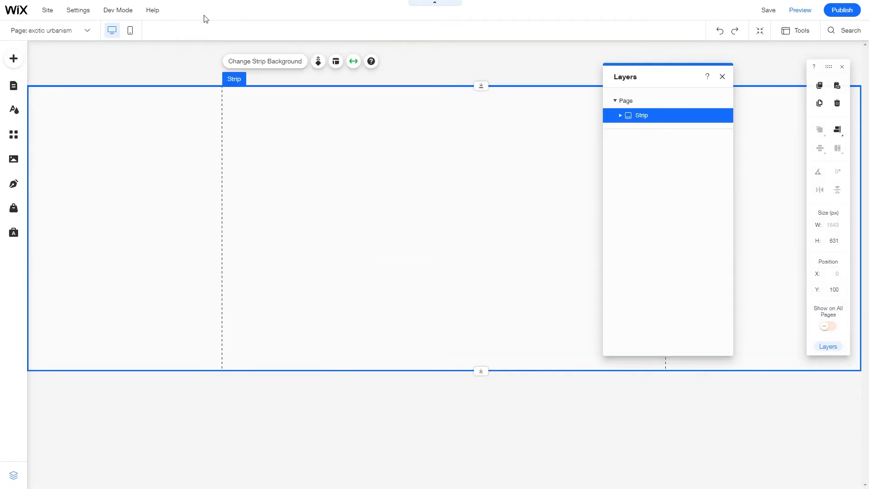
Step: Search the Wix background images for "tokyo" and set the cherry-blossom river photo with the city skyline as the exotic urbanism strip's background
{"action": "left_click", "coordinate": [252, 64]}
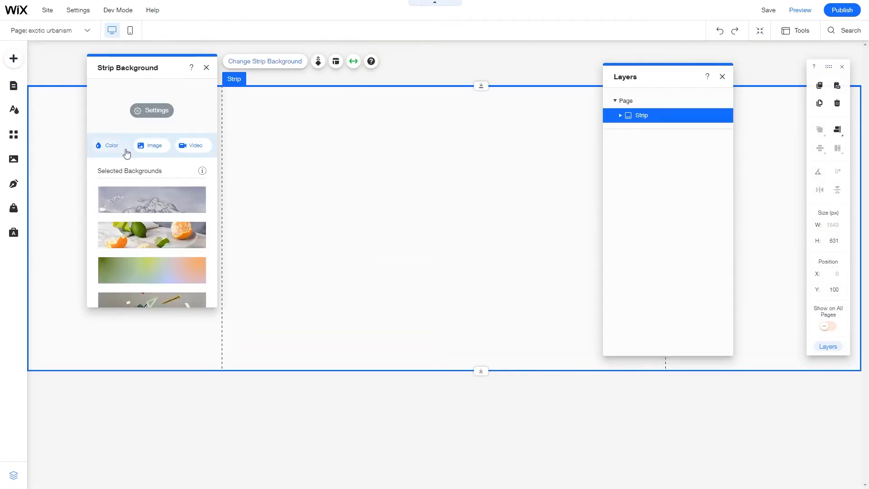
{"action": "left_click", "coordinate": [141, 146]}
{"action": "left_click", "coordinate": [254, 85]}
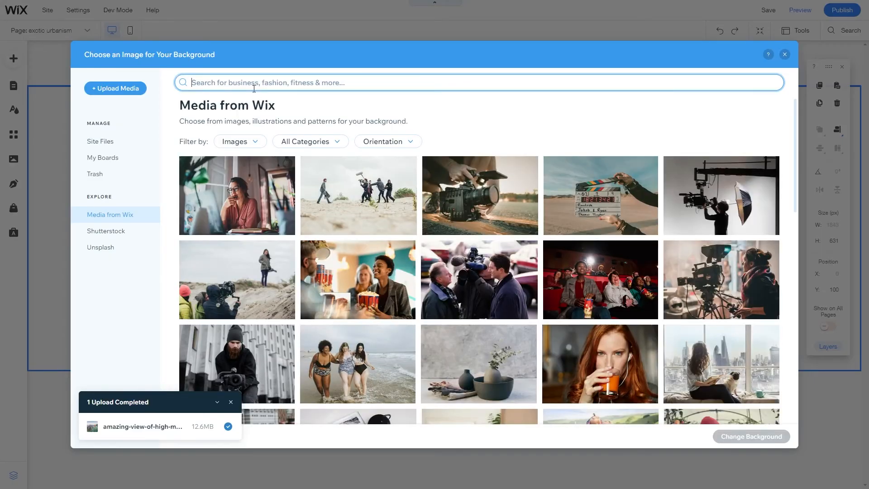
{"action": "type", "text": "tokyo"}
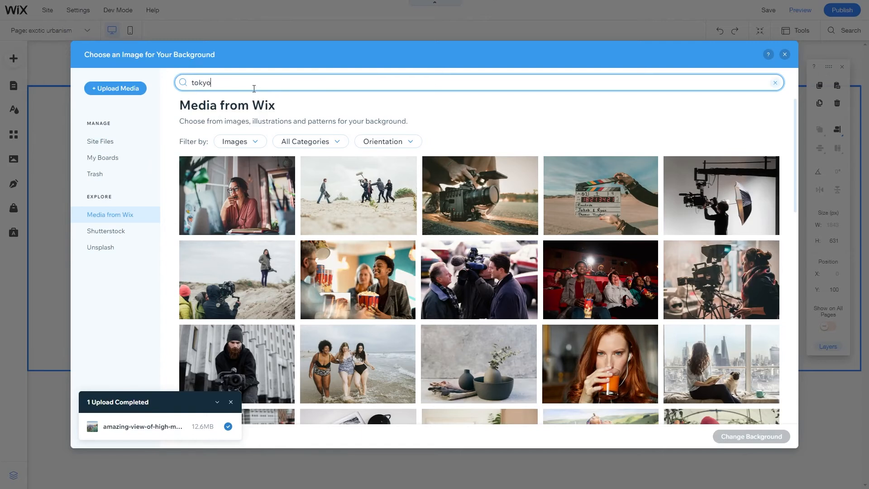
{"action": "key", "text": "Return"}
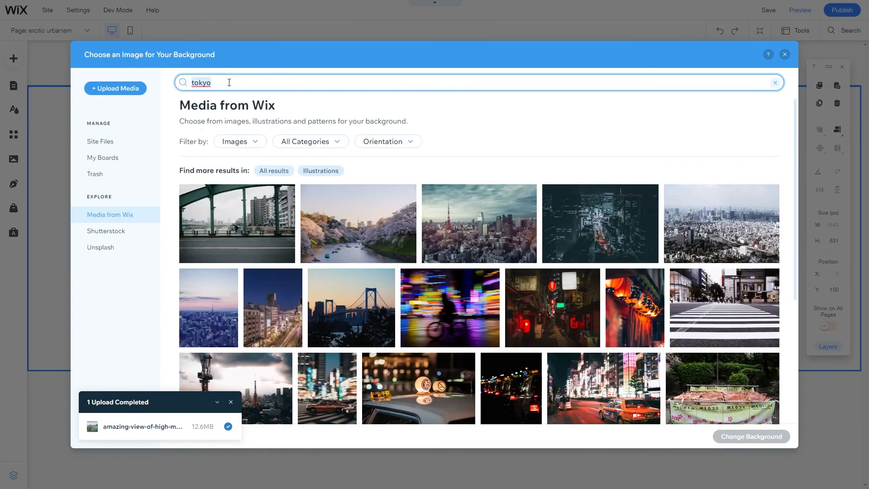
{"action": "left_click", "coordinate": [358, 222]}
{"action": "left_click", "coordinate": [744, 436]}
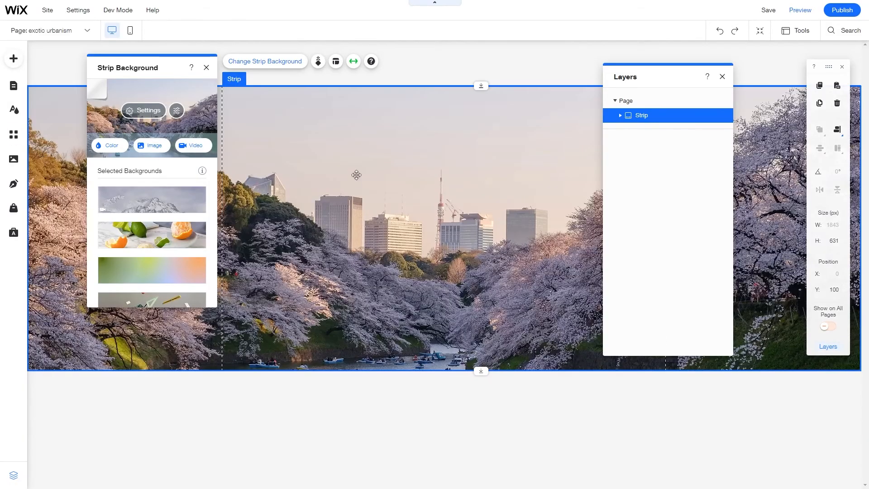
{"action": "left_click", "coordinate": [451, 362]}
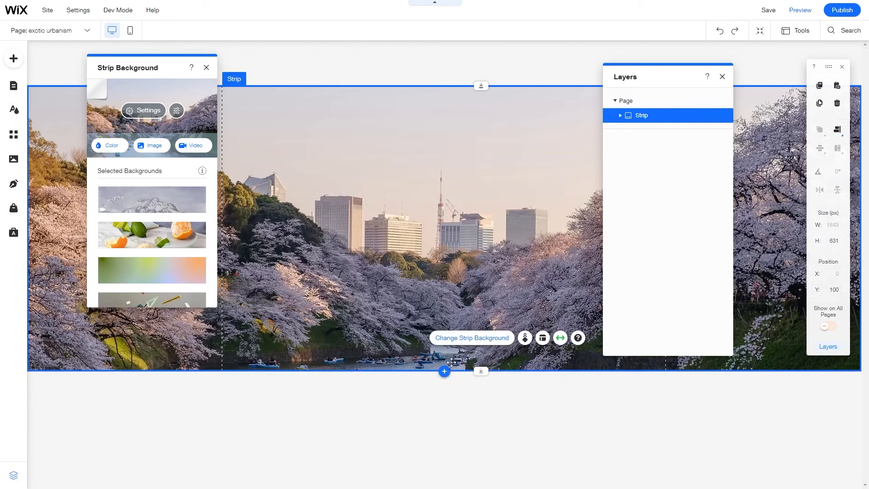
{"action": "left_click", "coordinate": [346, 436]}
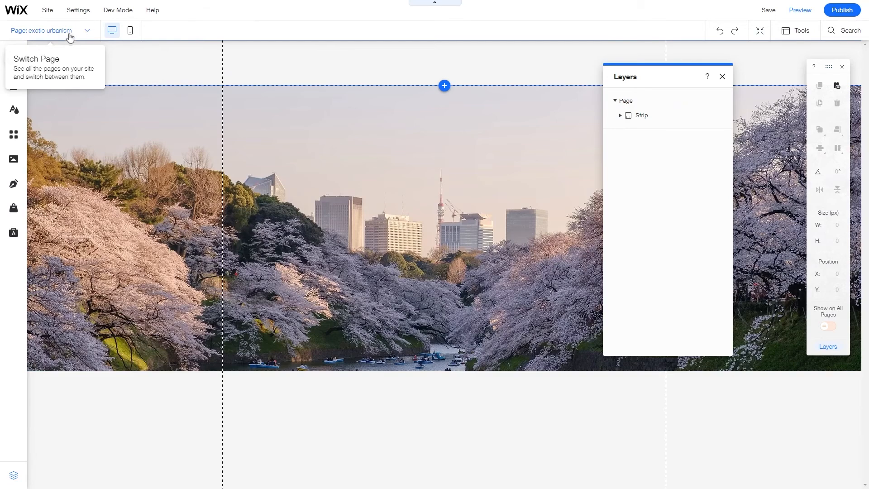
Step: Open the HOME page and place a dark themed button on the Magical Deserts card, just above its text box
{"action": "left_click", "coordinate": [69, 36]}
{"action": "left_click", "coordinate": [65, 58]}
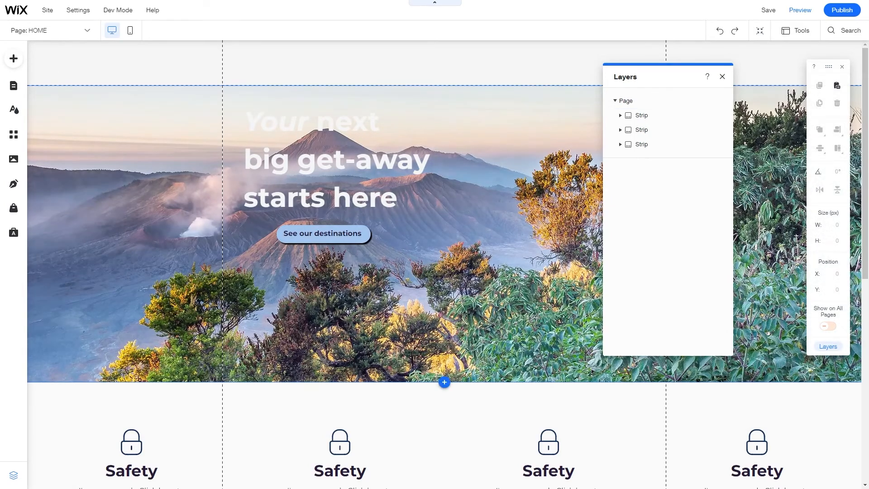
{"action": "left_click_drag", "start_coordinate": [864, 242], "coordinate": [864, 428]}
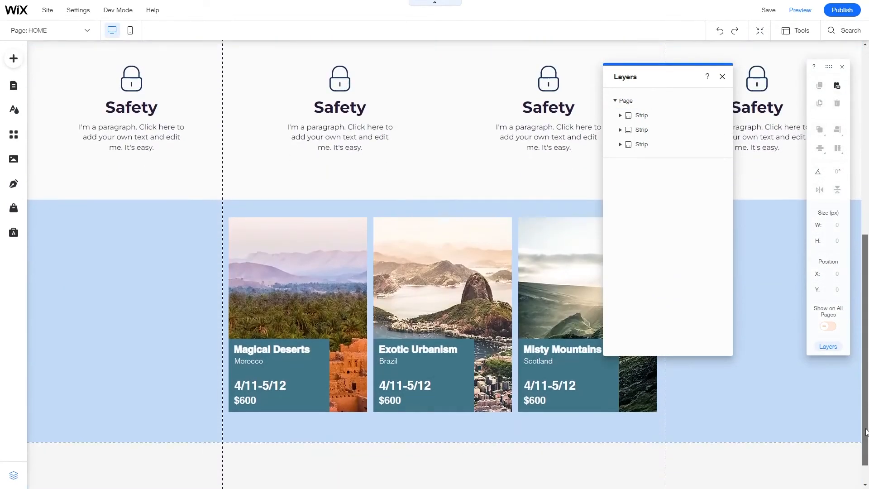
{"action": "left_click", "coordinate": [324, 290]}
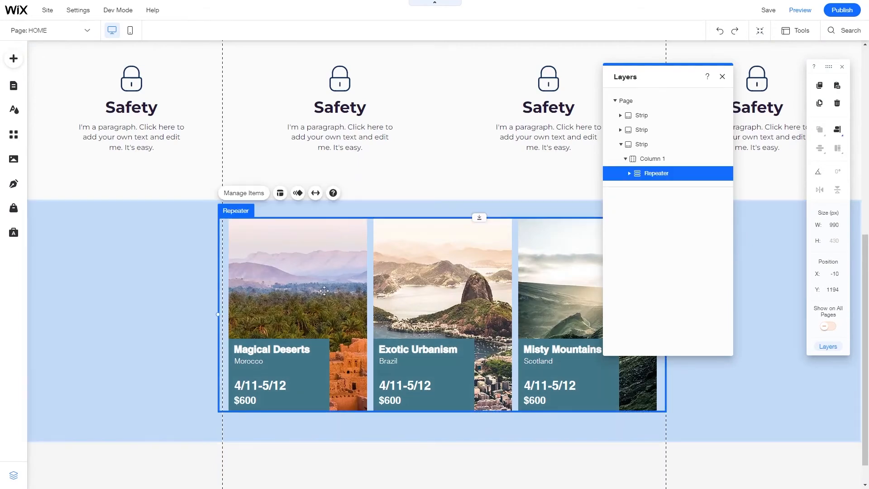
{"action": "left_click", "coordinate": [295, 289]}
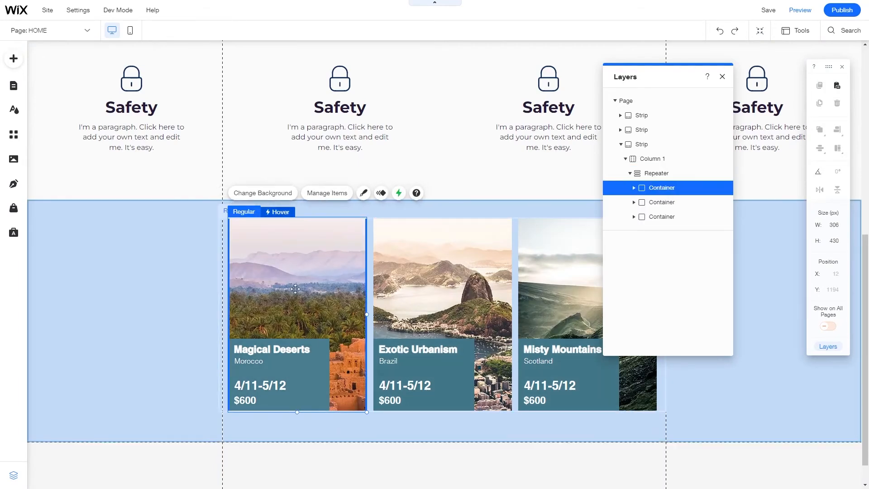
{"action": "left_click", "coordinate": [13, 63]}
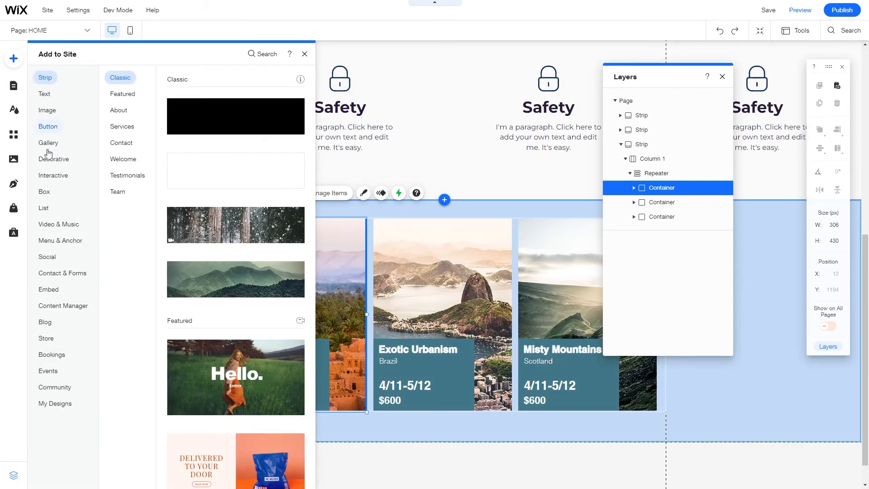
{"action": "mouse_move", "coordinate": [47, 132]}
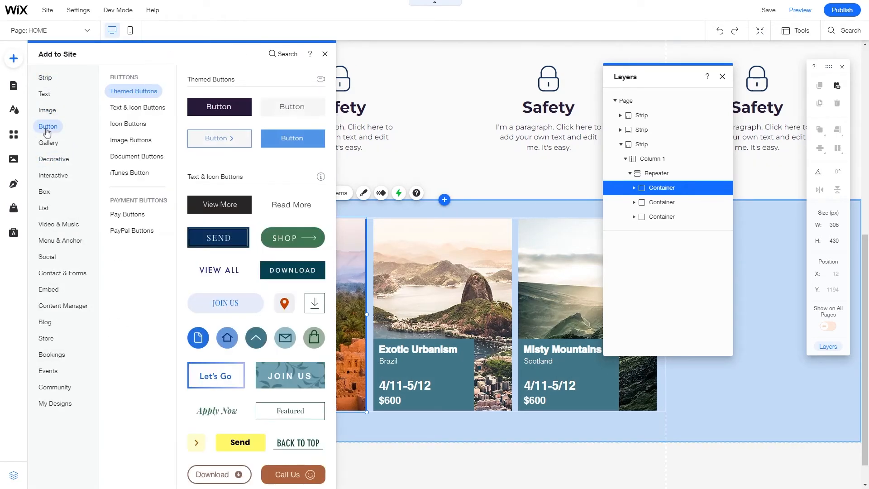
{"action": "left_click", "coordinate": [217, 111]}
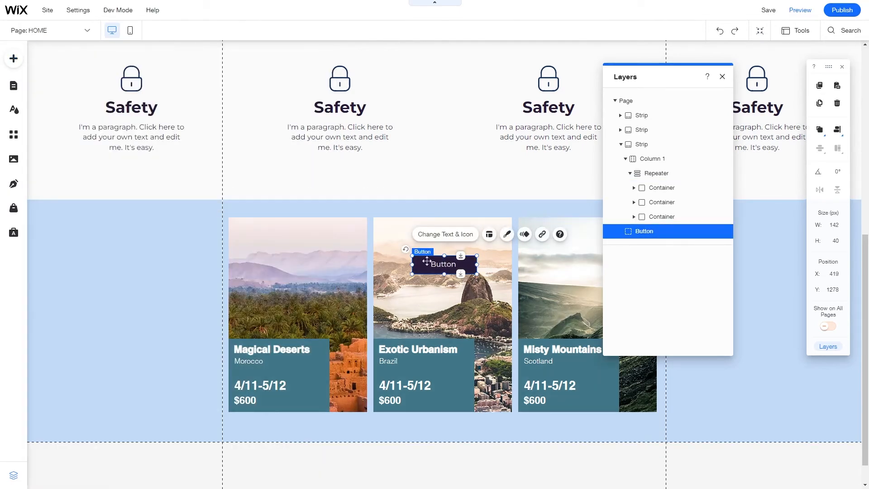
{"action": "left_click_drag", "start_coordinate": [427, 265], "coordinate": [254, 317]}
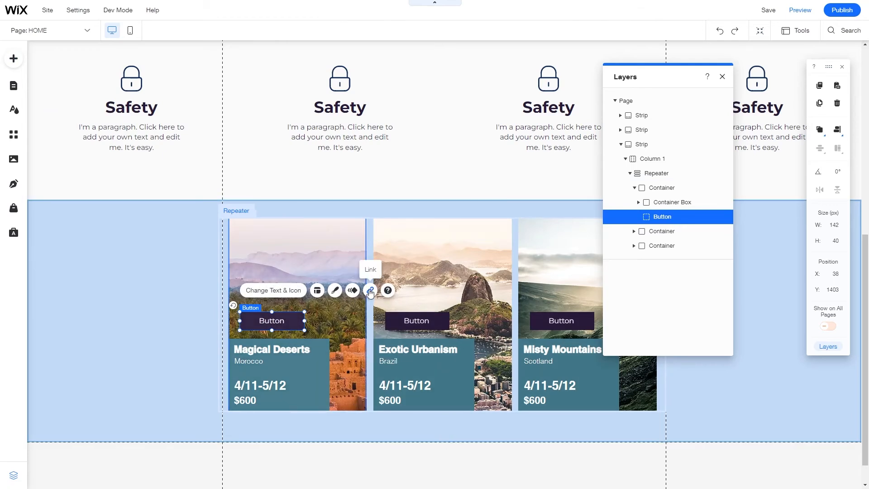
Step: Link the Magical Deserts card's button to the Magical deserts page, opening in the current window
{"action": "left_click", "coordinate": [370, 290]}
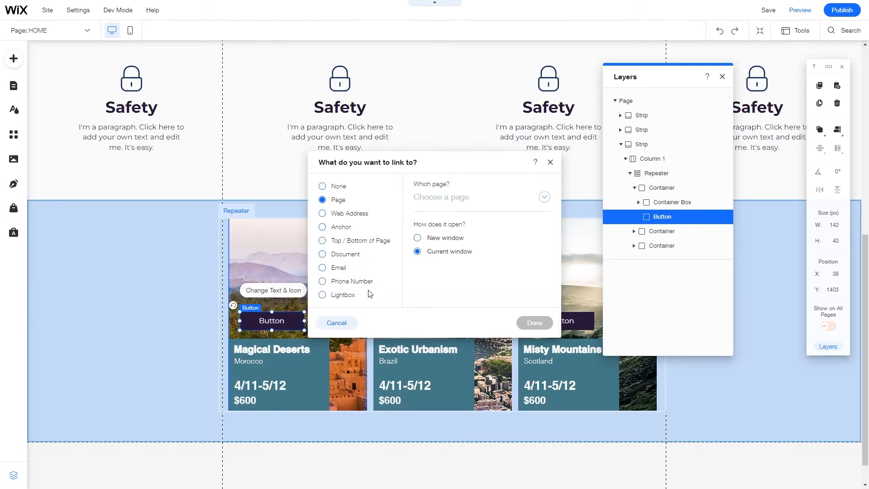
{"action": "left_click", "coordinate": [434, 197]}
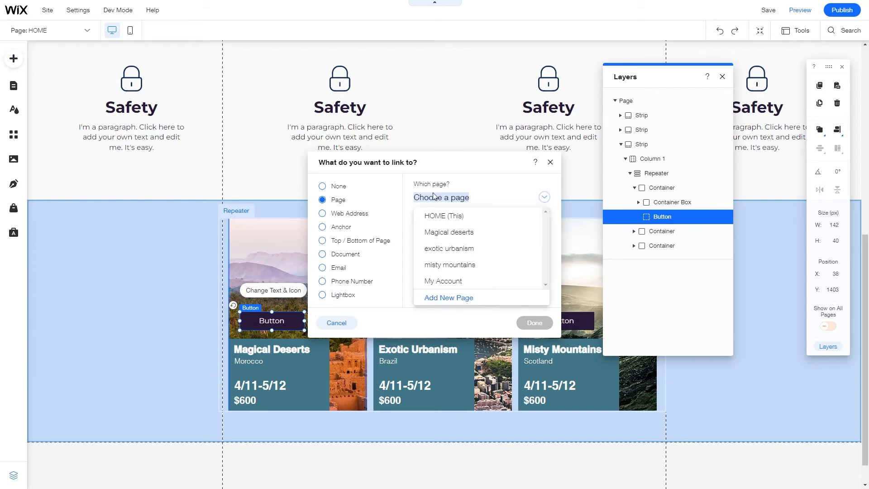
{"action": "left_click", "coordinate": [436, 233]}
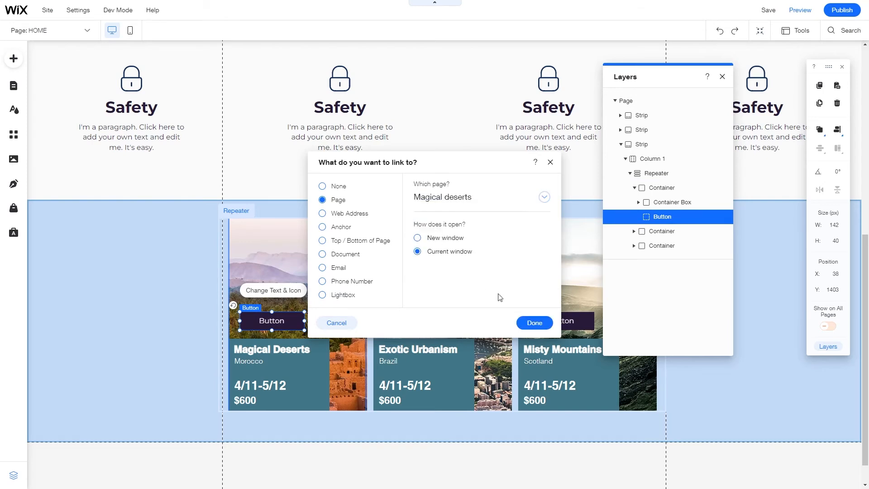
{"action": "left_click", "coordinate": [534, 322]}
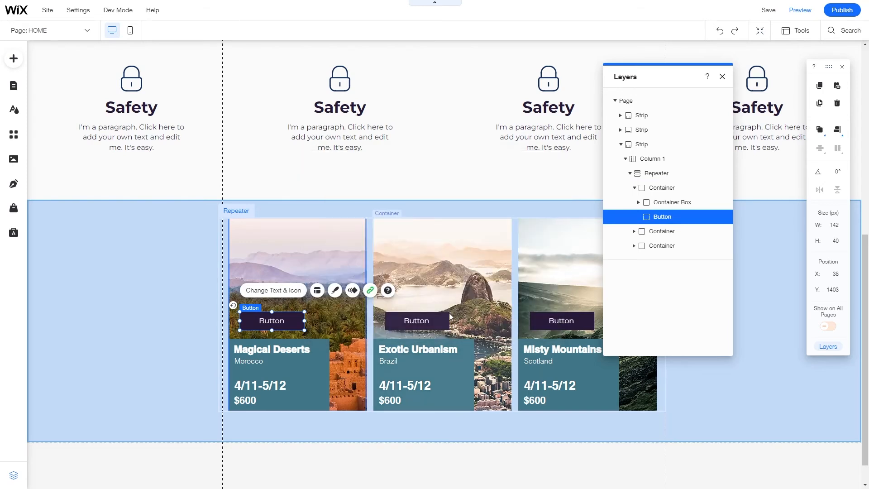
Step: Link the Exotic Urbanism card's button to the exotic urbanism page
{"action": "left_click", "coordinate": [414, 323]}
{"action": "left_click", "coordinate": [414, 323]}
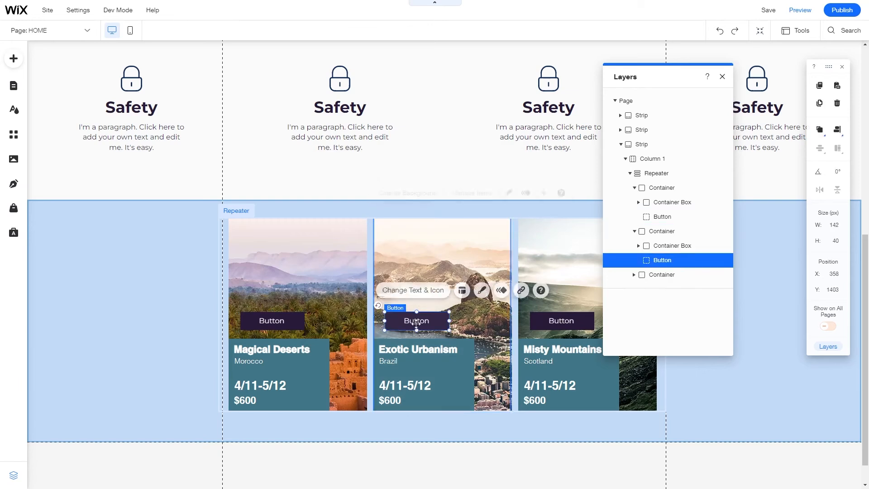
{"action": "left_click", "coordinate": [514, 291]}
{"action": "left_click", "coordinate": [421, 196]}
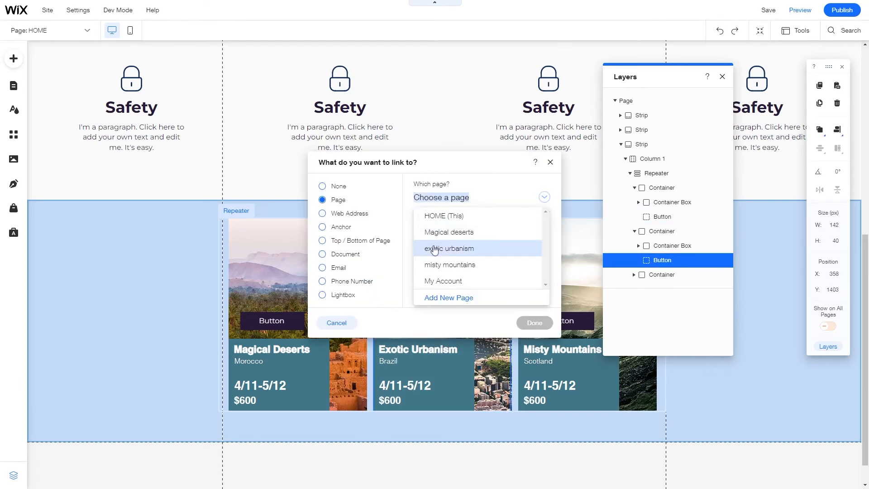
{"action": "left_click", "coordinate": [436, 247]}
{"action": "left_click", "coordinate": [534, 323]}
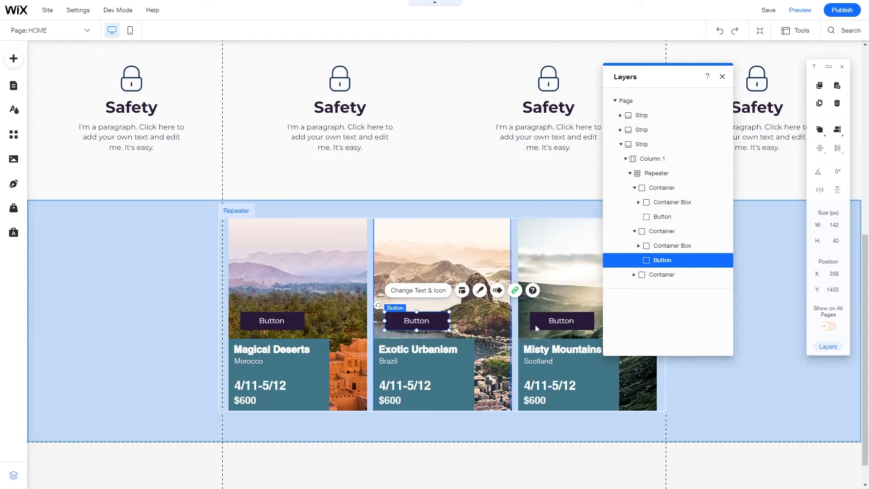
Step: Link the Misty Mountains card's button to the misty mountains page, closing the Layers list that covers the card
{"action": "left_click", "coordinate": [568, 320]}
{"action": "left_click", "coordinate": [568, 320]}
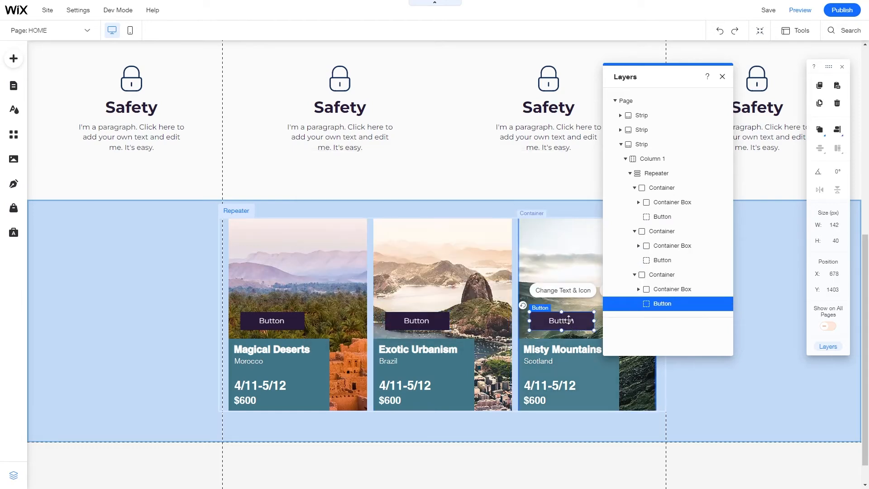
{"action": "left_click", "coordinate": [722, 77]}
{"action": "left_click", "coordinate": [659, 290]}
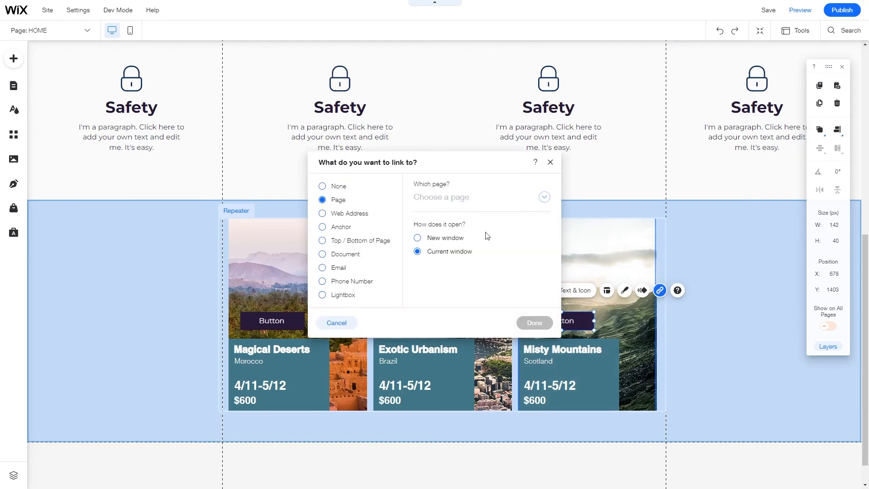
{"action": "left_click", "coordinate": [439, 198]}
{"action": "left_click", "coordinate": [436, 265]}
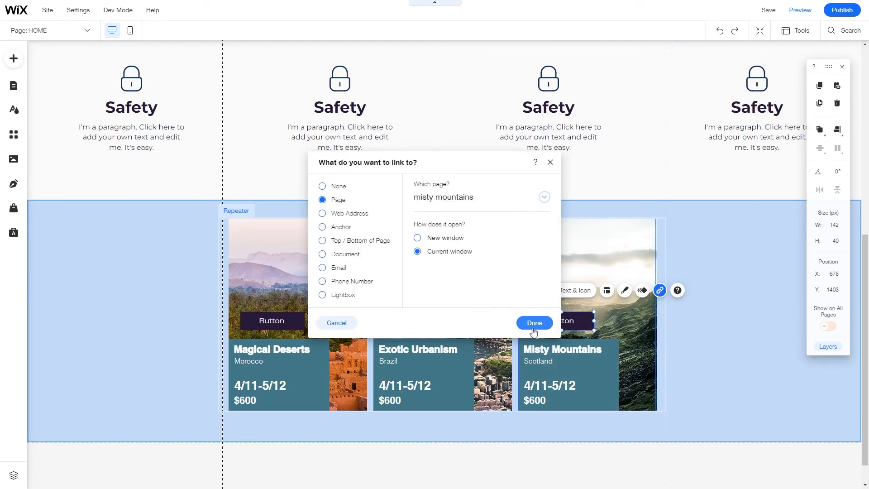
{"action": "left_click", "coordinate": [534, 322]}
Step: Preview the site to test the Magical Deserts card's button, and return to editing the HOME page
{"action": "left_click", "coordinate": [797, 12]}
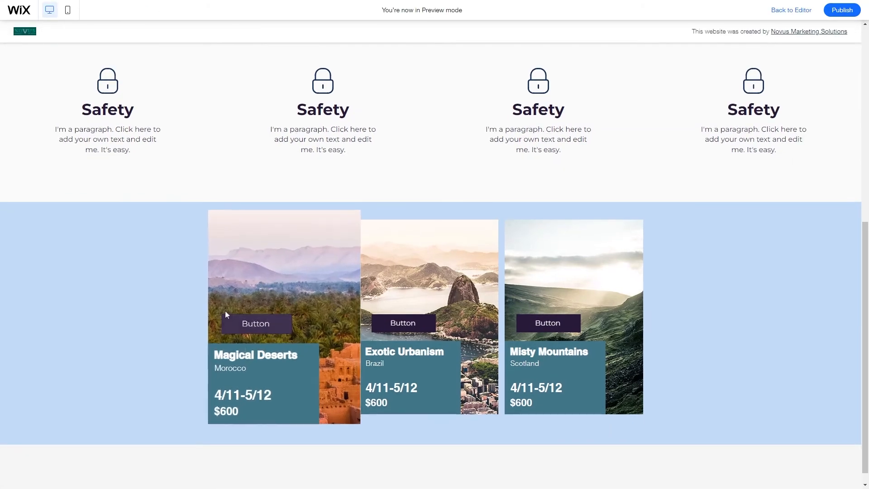
{"action": "left_click", "coordinate": [255, 324]}
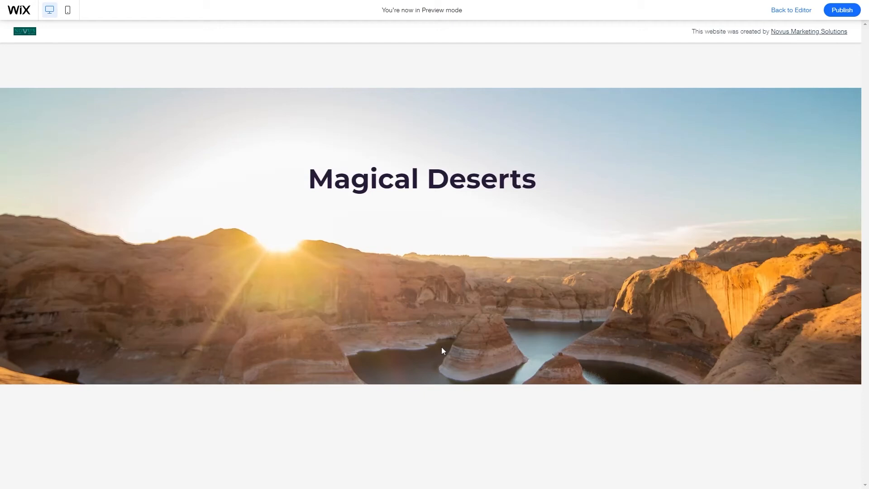
{"action": "left_click", "coordinate": [791, 11]}
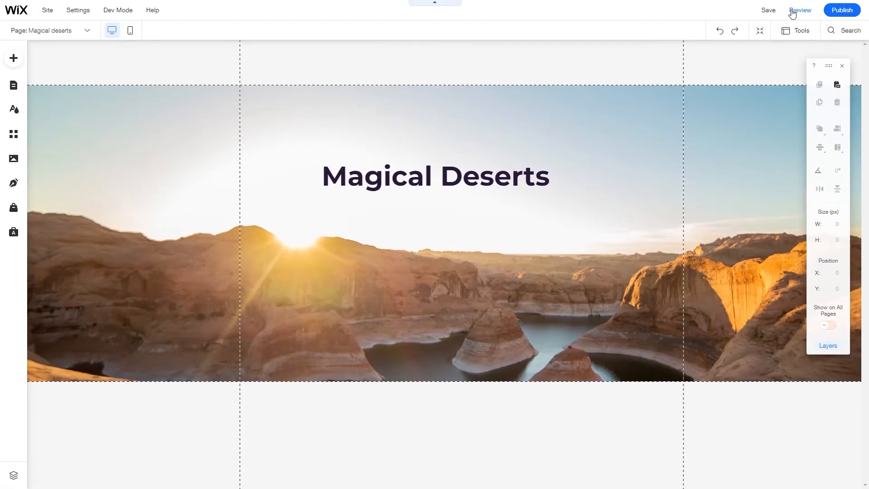
{"action": "left_click", "coordinate": [76, 36]}
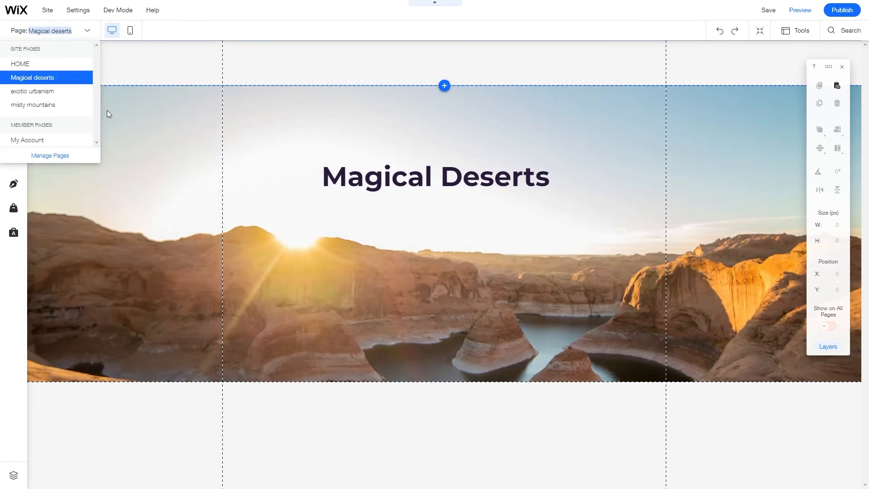
{"action": "left_click", "coordinate": [34, 67]}
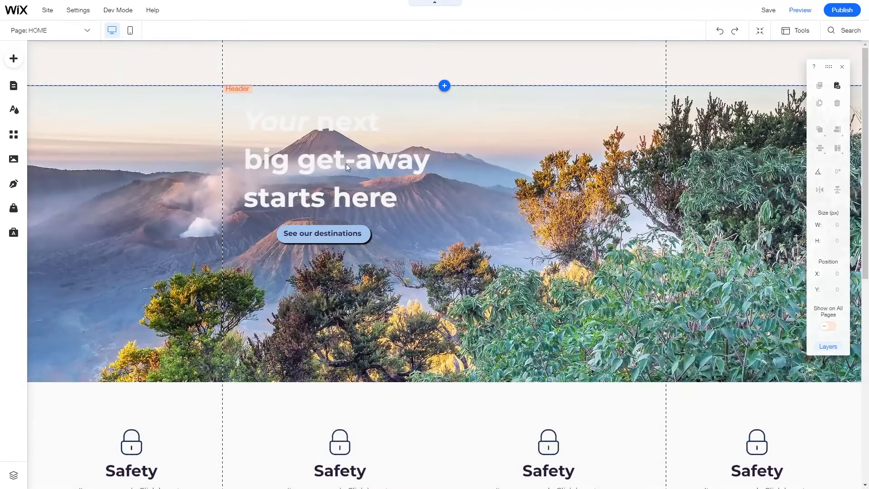
{"action": "left_click", "coordinate": [328, 228]}
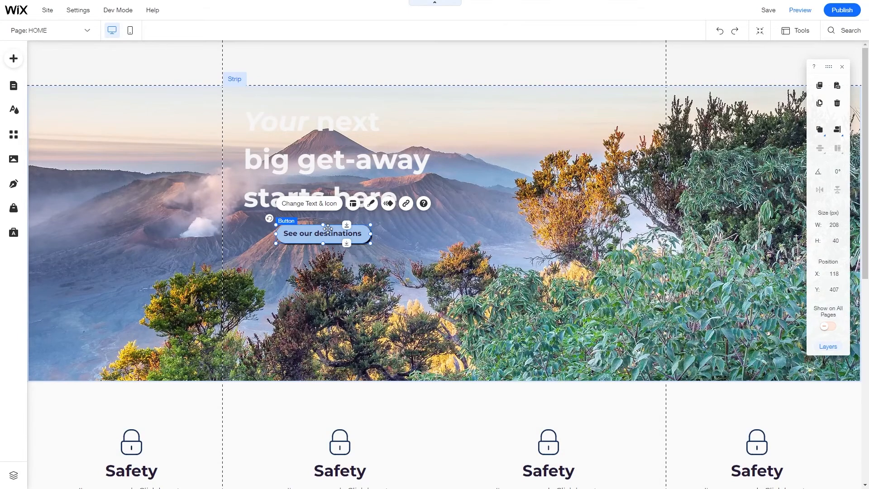
{"action": "left_click", "coordinate": [406, 203]}
{"action": "left_click", "coordinate": [437, 204]}
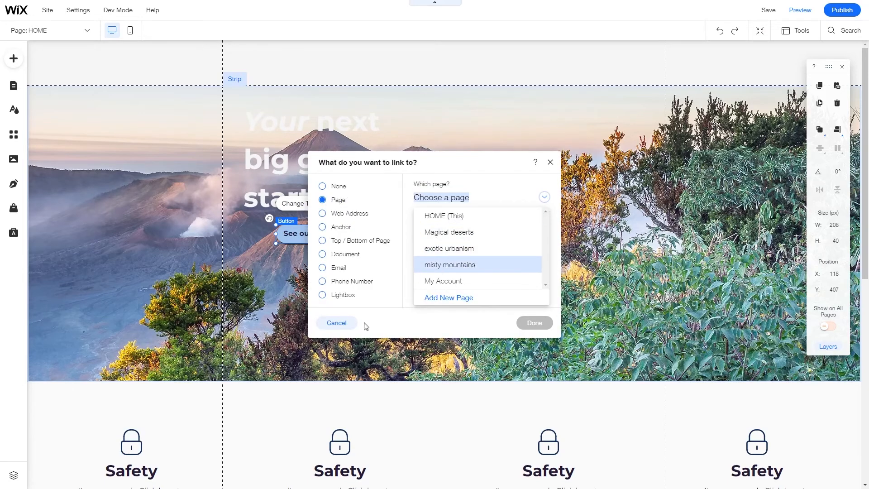
{"action": "left_click", "coordinate": [328, 322]}
{"action": "left_click", "coordinate": [329, 325]}
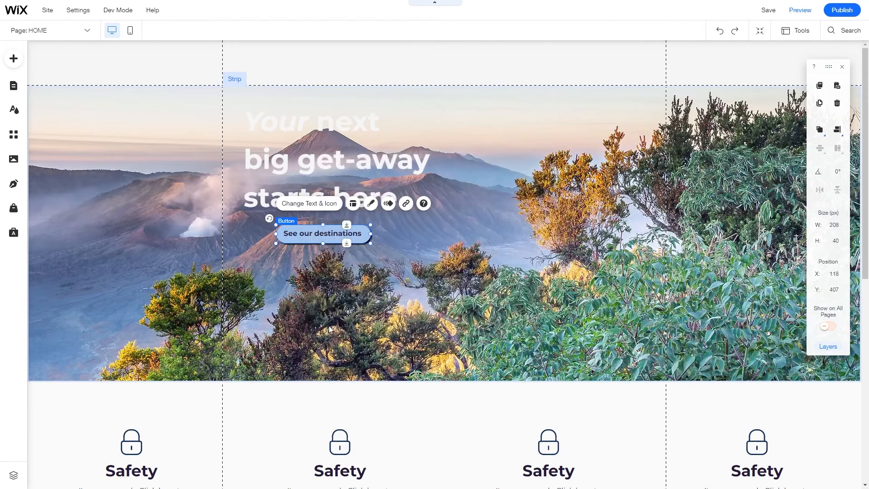
Step: Add the first themed horizontal menu to the page and place it in the header above the hero image
{"action": "left_click", "coordinate": [268, 68]}
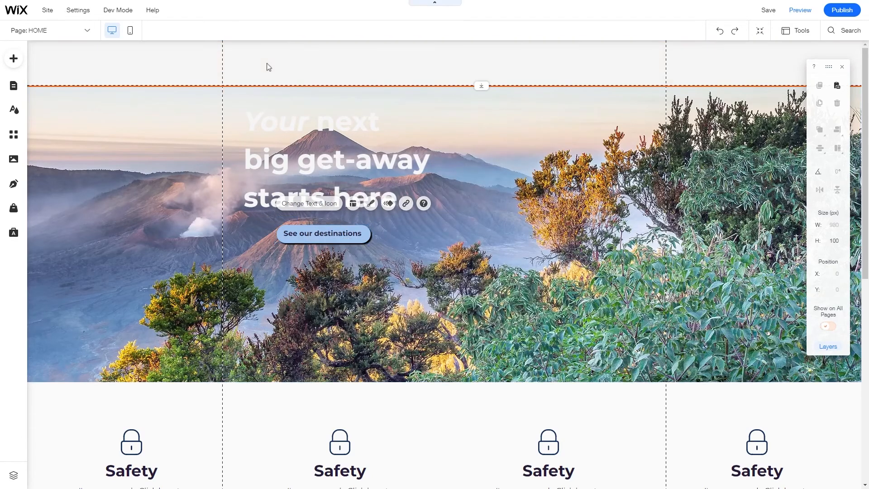
{"action": "left_click", "coordinate": [14, 59]}
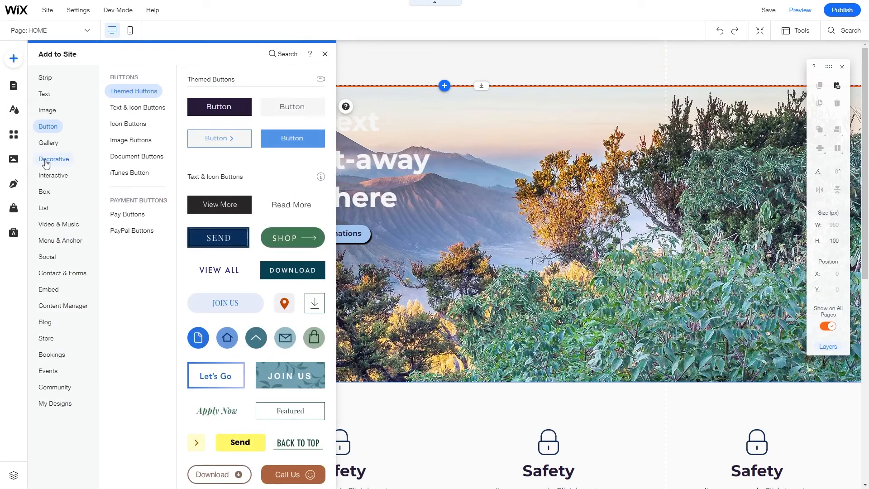
{"action": "mouse_move", "coordinate": [53, 247]}
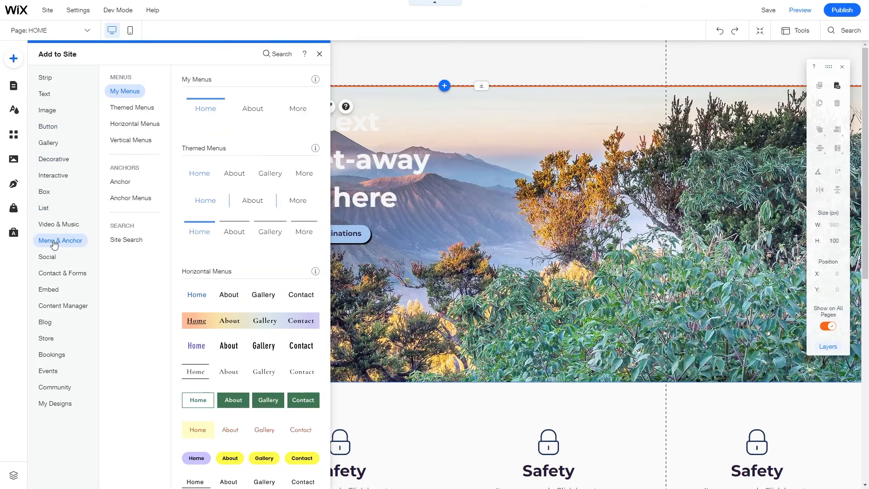
{"action": "left_click", "coordinate": [241, 181]}
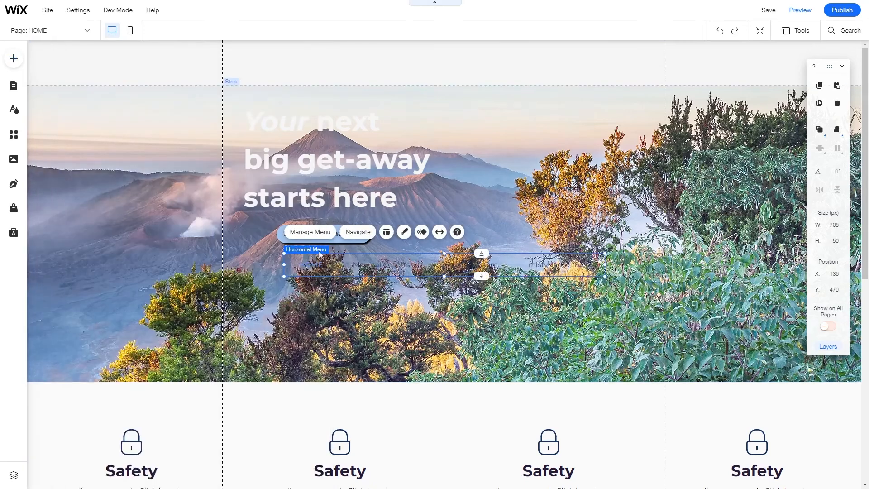
{"action": "left_click_drag", "start_coordinate": [318, 250], "coordinate": [402, 64]}
Step: Preview the site to test the header menu's exotic urbanism link, and return to editing the HOME page
{"action": "left_click", "coordinate": [798, 10]}
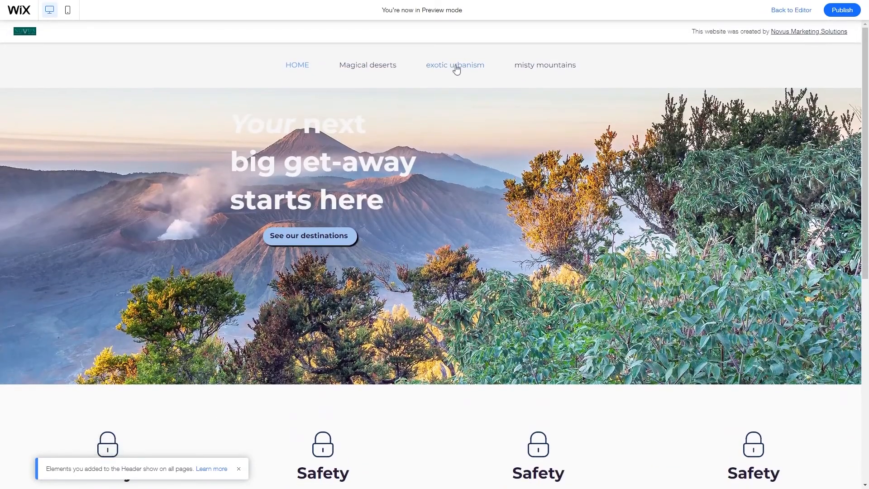
{"action": "left_click", "coordinate": [456, 68]}
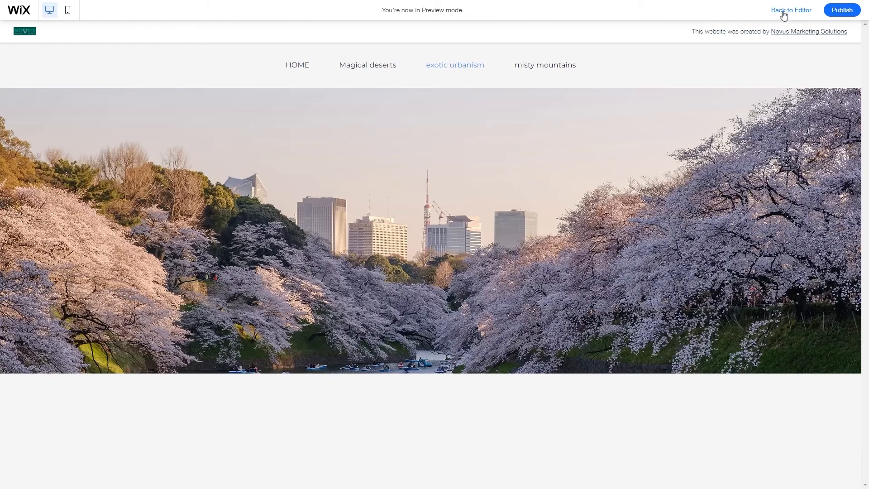
{"action": "left_click", "coordinate": [783, 16]}
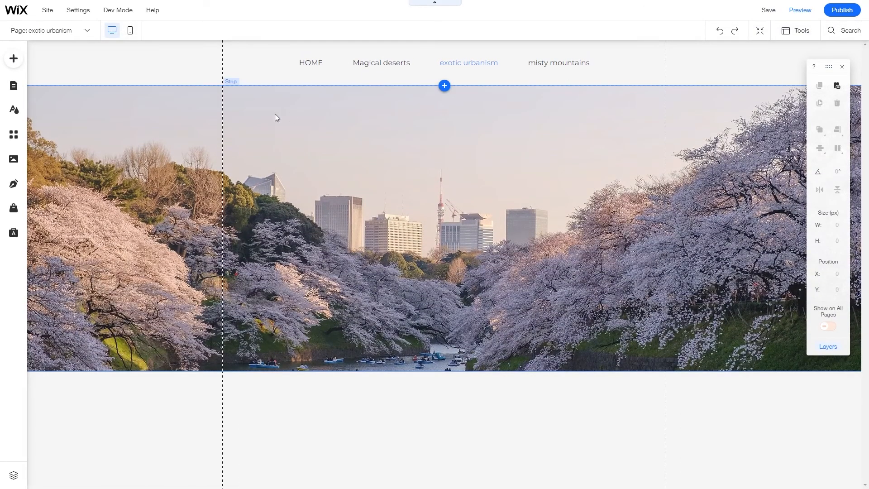
{"action": "left_click", "coordinate": [49, 33]}
{"action": "left_click", "coordinate": [39, 66]}
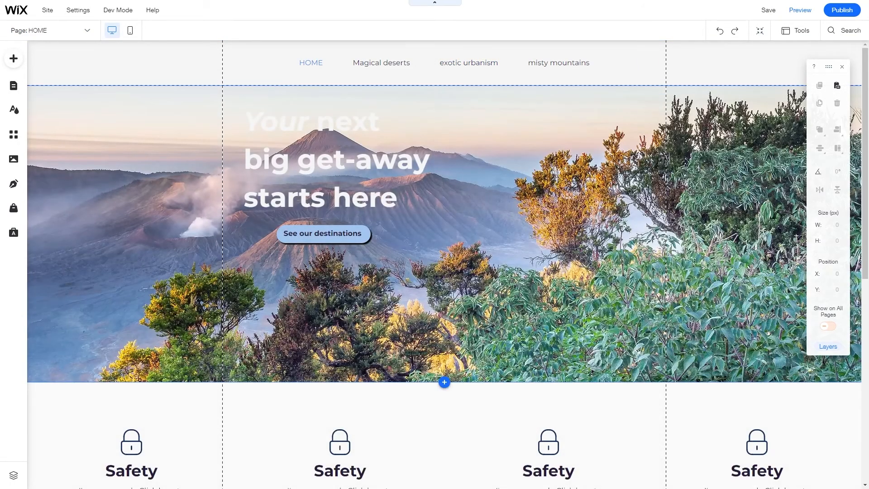
Step: Enlarge the footer below the destination cards to a height of about 308 px
{"action": "left_click_drag", "start_coordinate": [862, 272], "coordinate": [863, 468]}
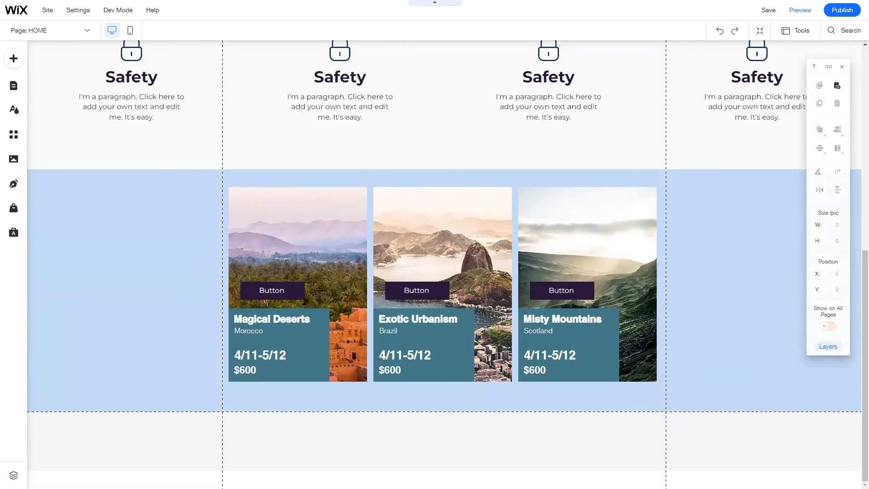
{"action": "left_click", "coordinate": [530, 459]}
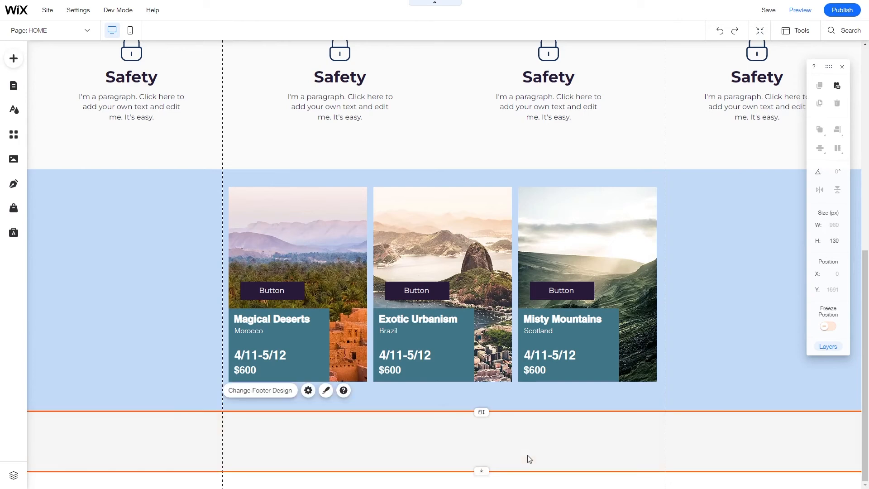
{"action": "left_click_drag", "start_coordinate": [458, 470], "coordinate": [404, 475]}
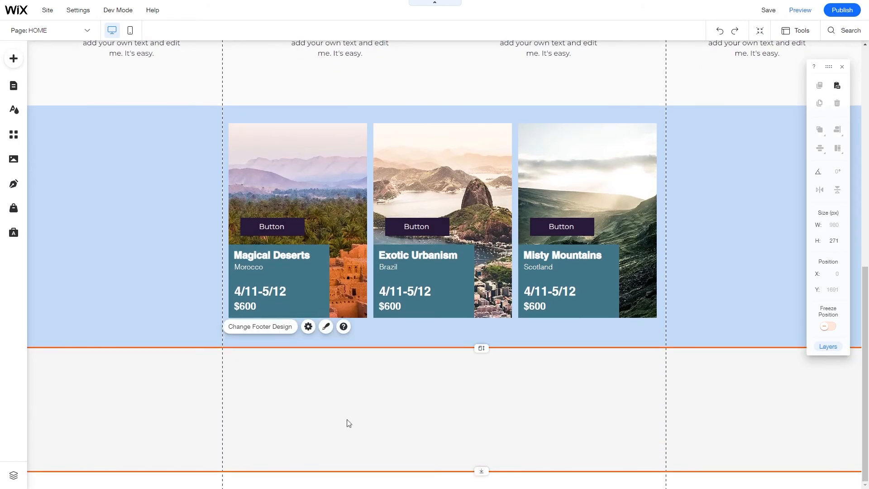
{"action": "left_click_drag", "start_coordinate": [349, 473], "coordinate": [356, 486]}
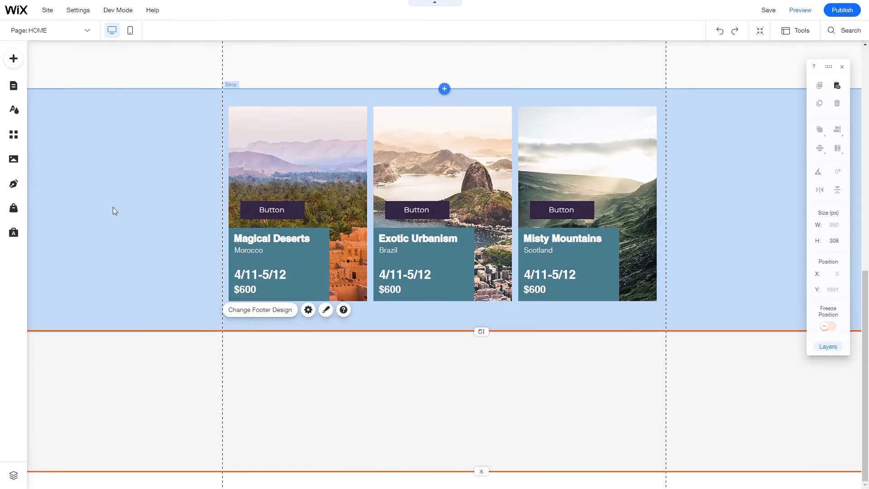
Step: Add the "Send us a message" contact form and place it in the empty area below the destination cards strip
{"action": "left_click", "coordinate": [13, 59]}
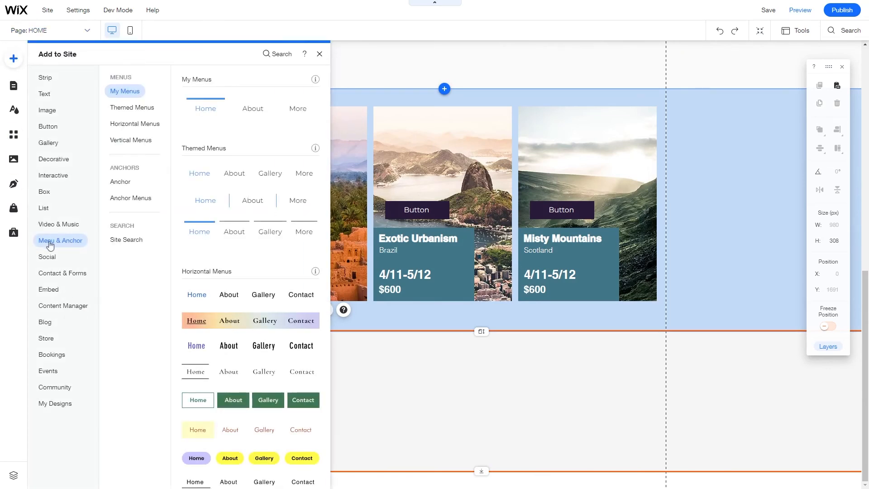
{"action": "mouse_move", "coordinate": [57, 273]}
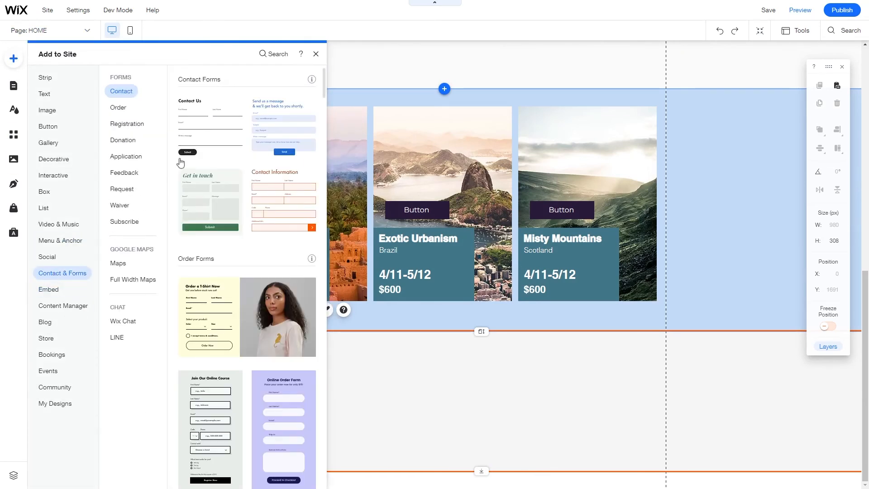
{"action": "left_click", "coordinate": [298, 129]}
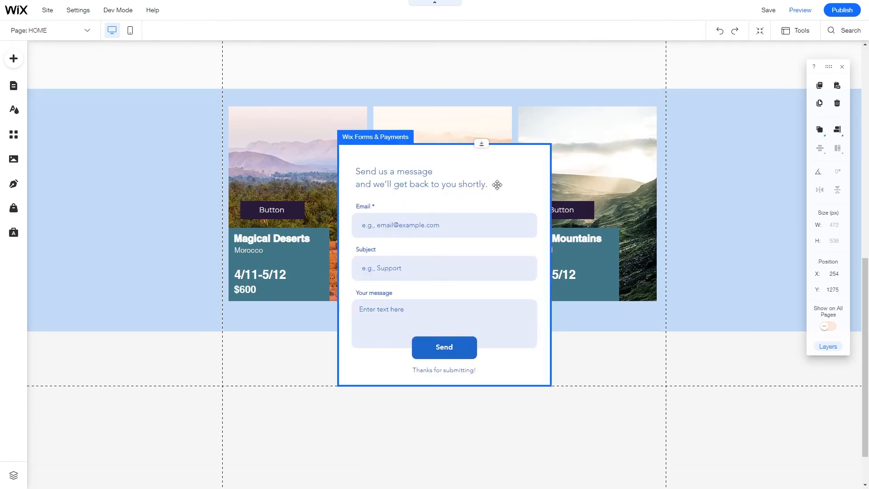
{"action": "left_click_drag", "start_coordinate": [496, 185], "coordinate": [473, 463]}
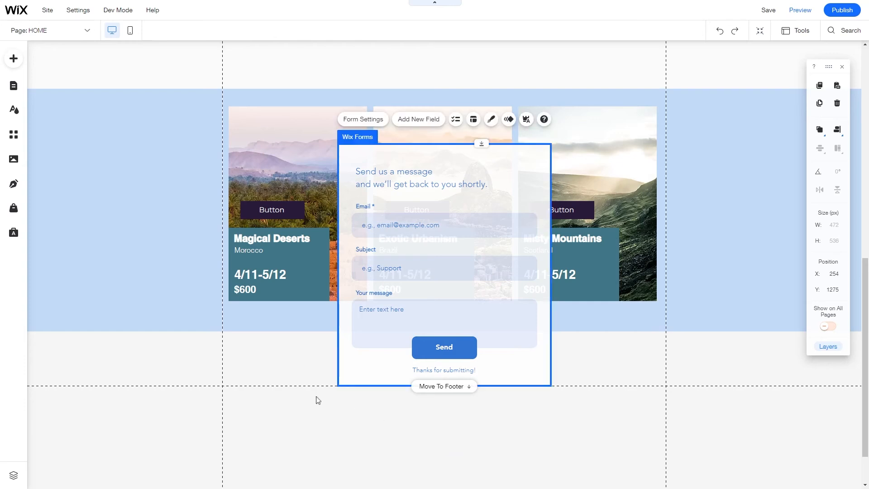
{"action": "left_click", "coordinate": [187, 352]}
{"action": "left_click", "coordinate": [368, 442]}
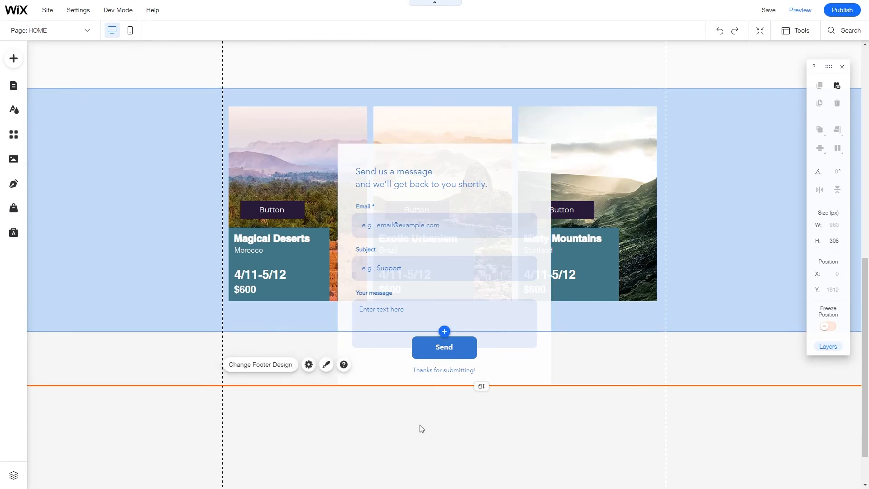
{"action": "key", "text": "ctrl+z"}
{"action": "mouse_move", "coordinate": [487, 221]}
{"action": "left_mouse_down"}
{"action": "mouse_move", "coordinate": [487, 212]}
{"action": "mouse_move", "coordinate": [487, 224]}
{"action": "left_mouse_up"}
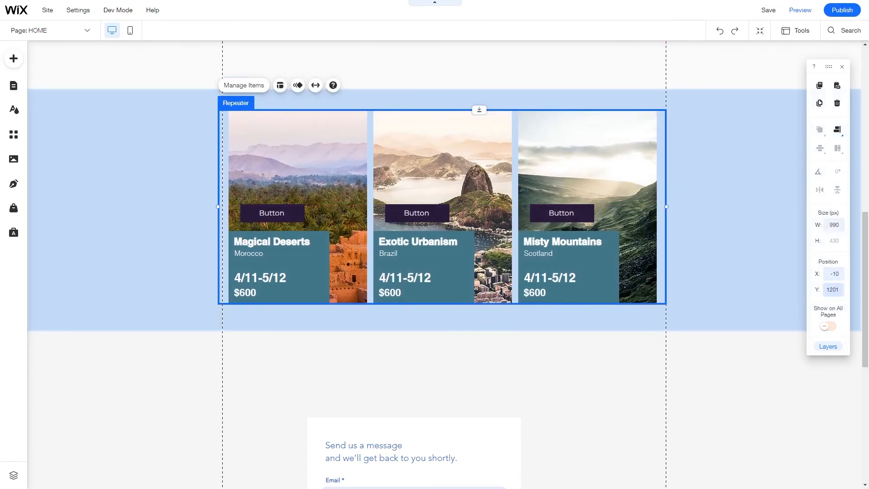
Step: Shift the contact form sideways to X 193 and move it into the footer
{"action": "left_click_drag", "start_coordinate": [865, 250], "coordinate": [865, 334]}
{"action": "left_click", "coordinate": [232, 214]}
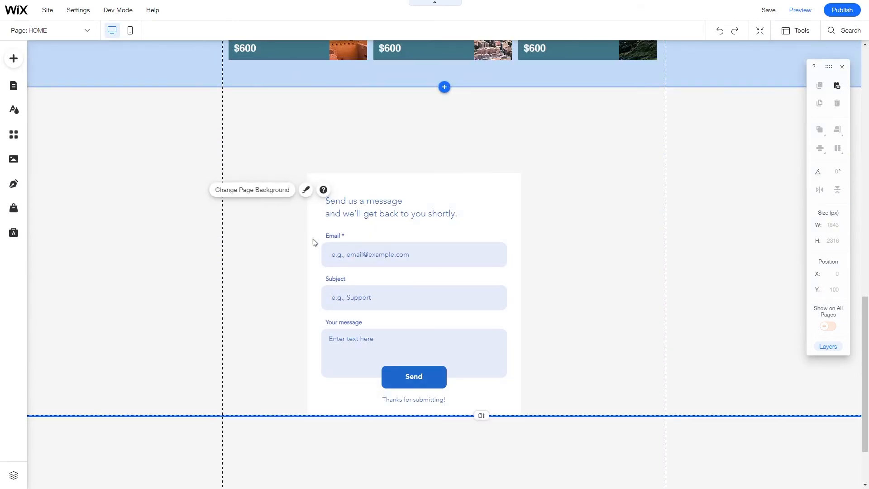
{"action": "left_click", "coordinate": [416, 339]}
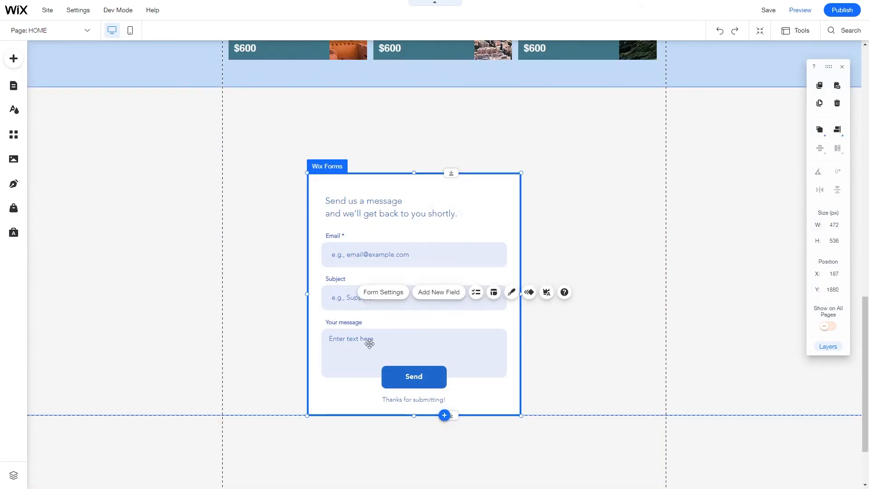
{"action": "left_click_drag", "start_coordinate": [369, 341], "coordinate": [381, 319]}
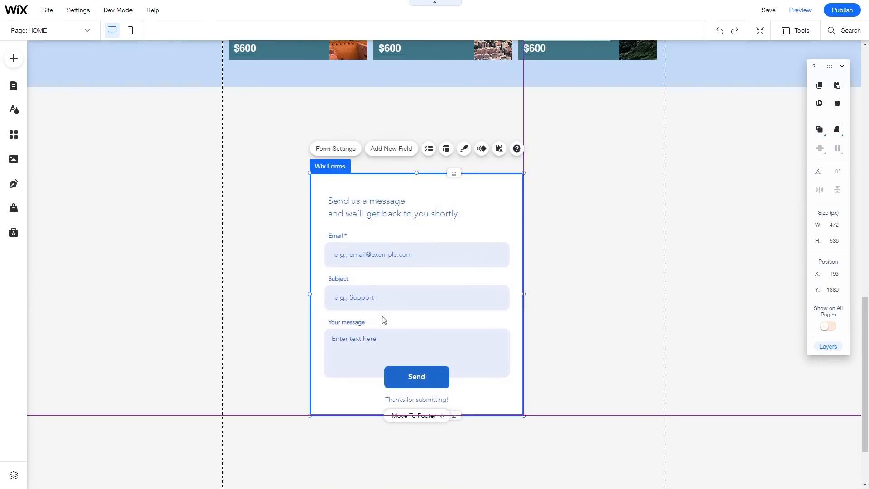
{"action": "left_click", "coordinate": [405, 418]}
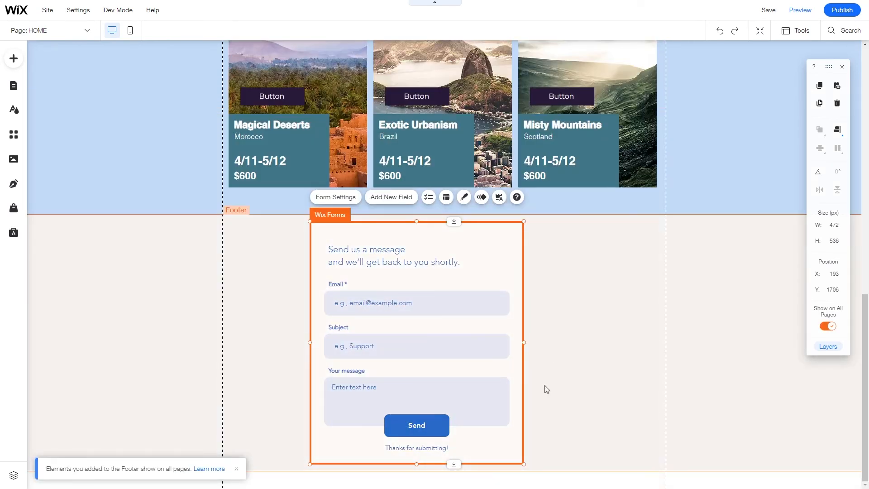
{"action": "left_click", "coordinate": [676, 299]}
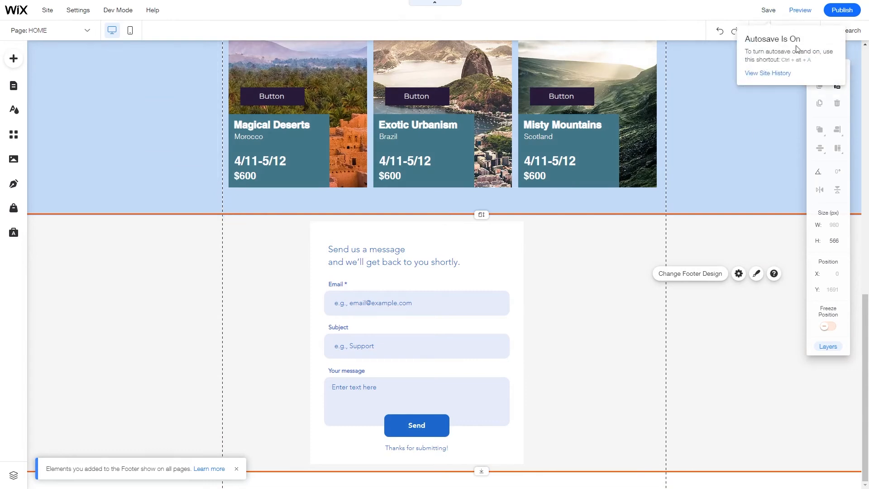
Step: Preview the site to check the footer form on the home and Magical deserts pages, and return to the editor
{"action": "left_click", "coordinate": [795, 12]}
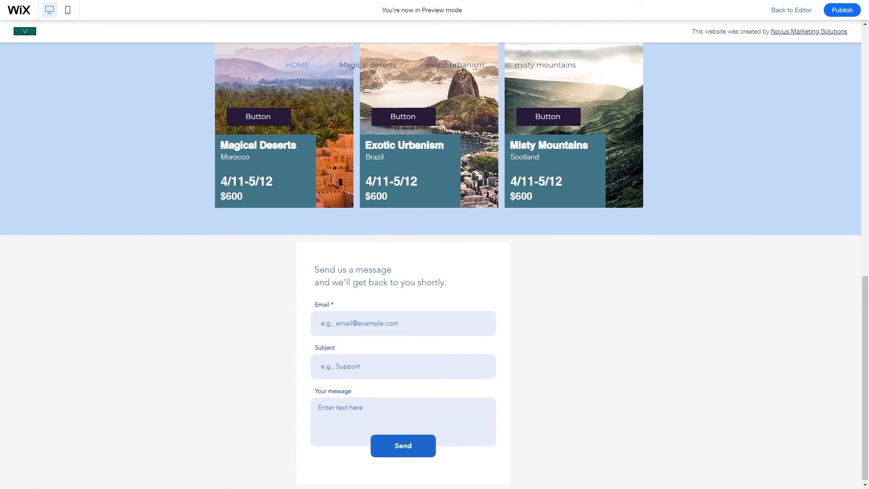
{"action": "left_click", "coordinate": [863, 184]}
{"action": "scroll", "coordinate": [863, 184], "scroll_direction": "up", "scroll_amount": 4}
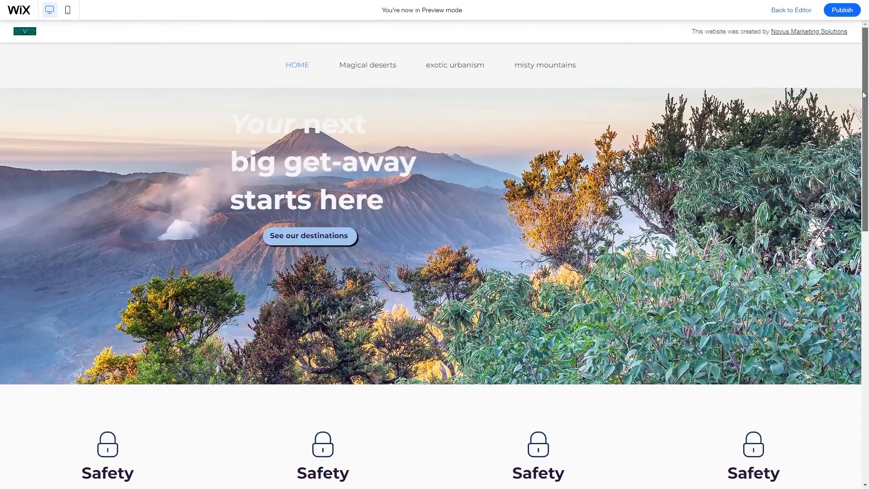
{"action": "left_click", "coordinate": [371, 72]}
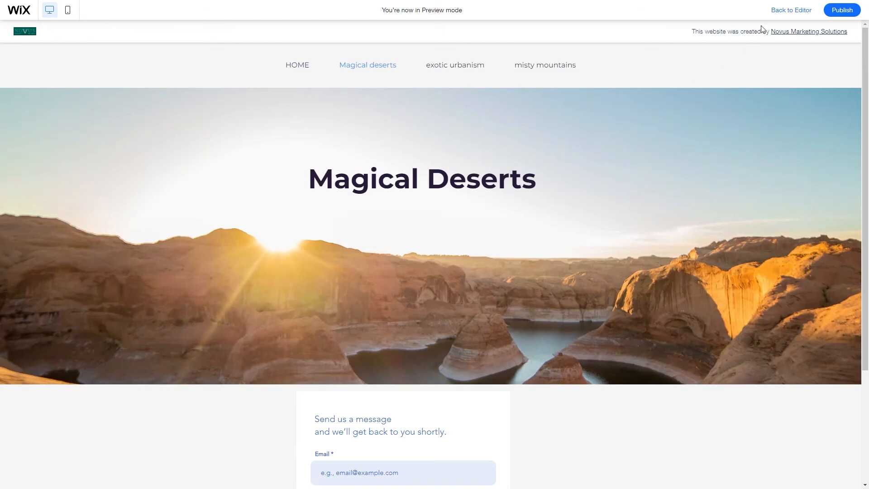
{"action": "left_click", "coordinate": [781, 10]}
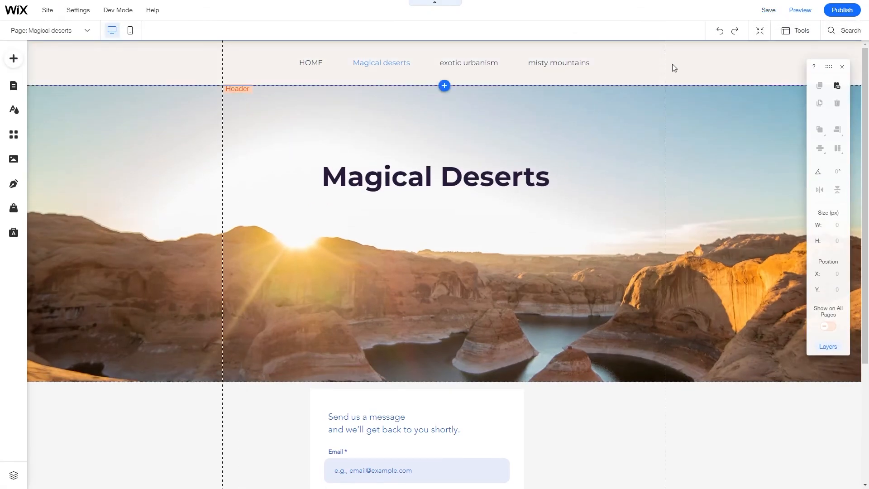
Step: Set the header's scroll behavior to Scrolls with site
{"action": "left_click", "coordinate": [609, 85]}
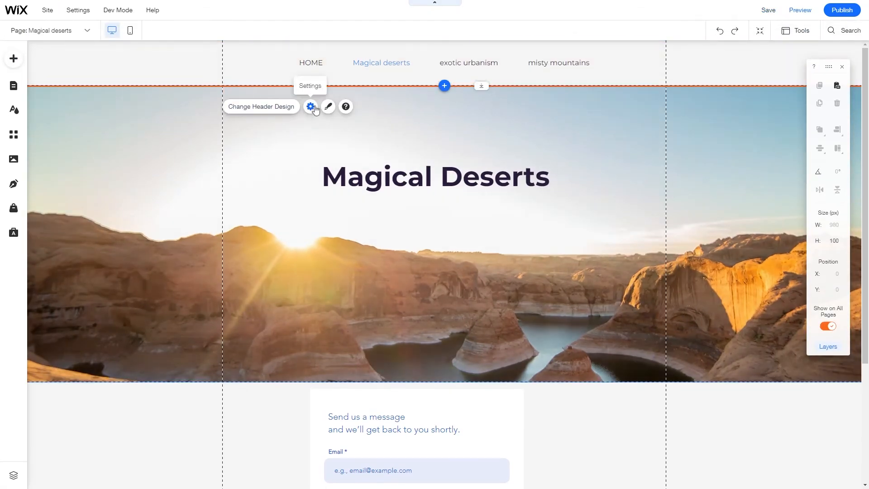
{"action": "left_click", "coordinate": [311, 107]}
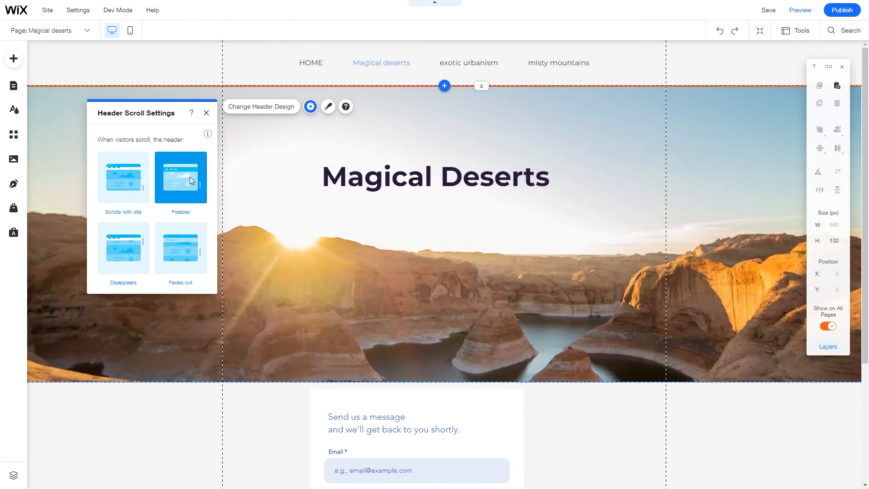
{"action": "left_click", "coordinate": [124, 192]}
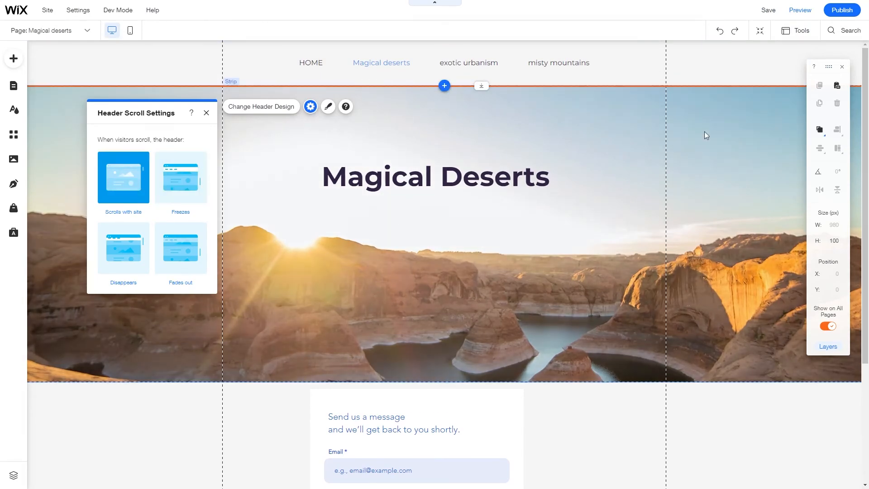
Step: Preview the site to check the header's scrolling and menu links, and return to editing the HOME page
{"action": "left_click", "coordinate": [794, 14]}
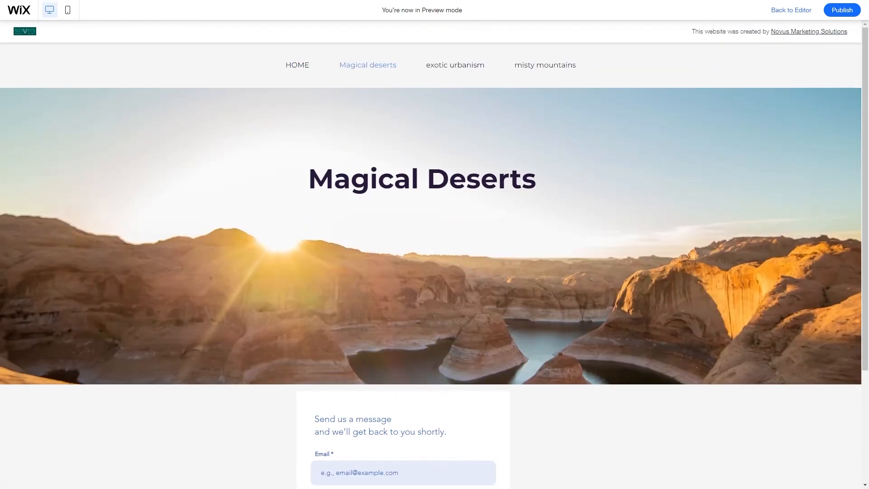
{"action": "mouse_move", "coordinate": [865, 105]}
{"action": "left_mouse_down"}
{"action": "mouse_move", "coordinate": [864, 153]}
{"action": "mouse_move", "coordinate": [864, 104]}
{"action": "mouse_move", "coordinate": [835, 254]}
{"action": "mouse_move", "coordinate": [859, 105]}
{"action": "left_mouse_up"}
{"action": "left_click", "coordinate": [470, 66]}
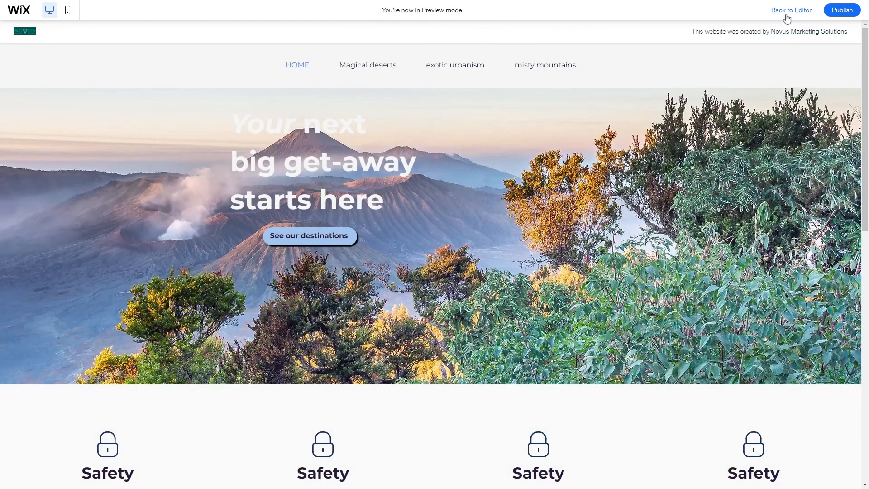
{"action": "left_click", "coordinate": [790, 10]}
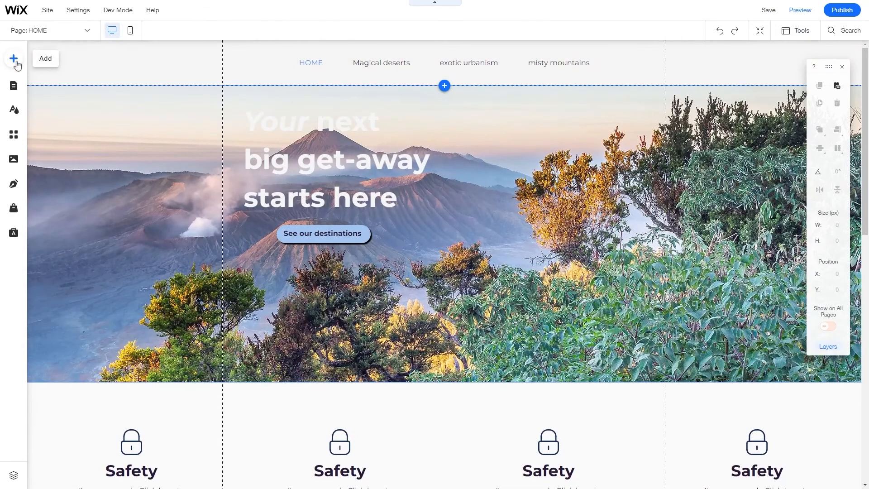
{"action": "left_click", "coordinate": [15, 60]}
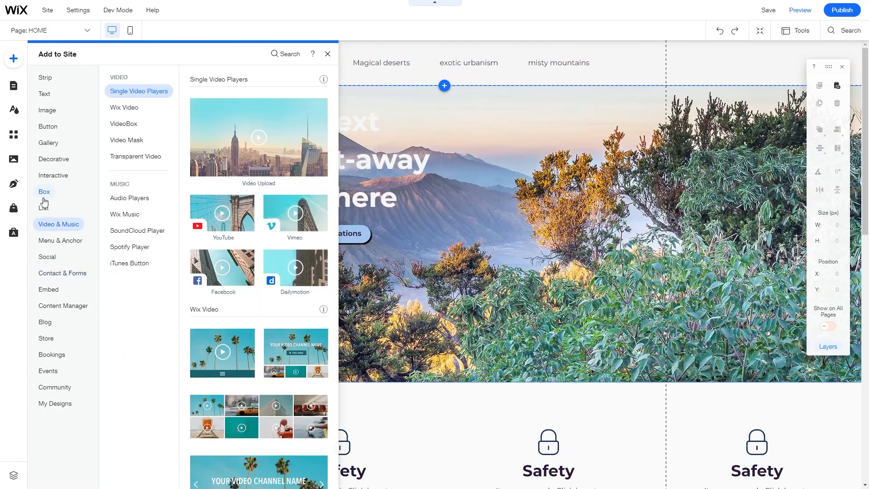
{"action": "mouse_move", "coordinate": [44, 230]}
{"action": "left_click", "coordinate": [328, 54]}
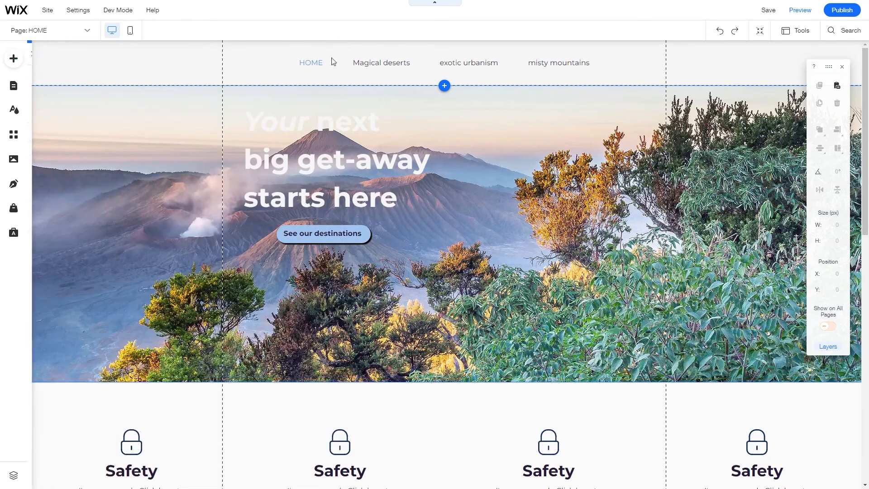
Step: Review the home page's strips and destination cards, and look over the menu and anchor elements available to add
{"action": "left_click", "coordinate": [493, 196]}
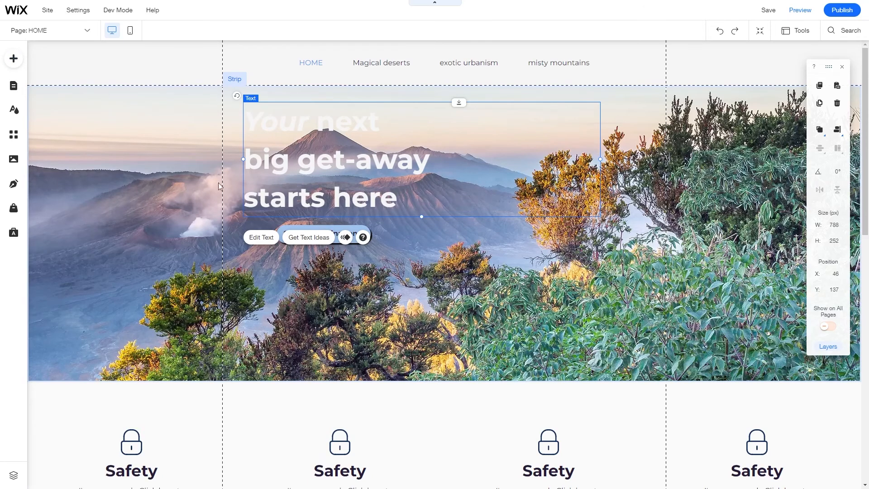
{"action": "left_click", "coordinate": [408, 413]}
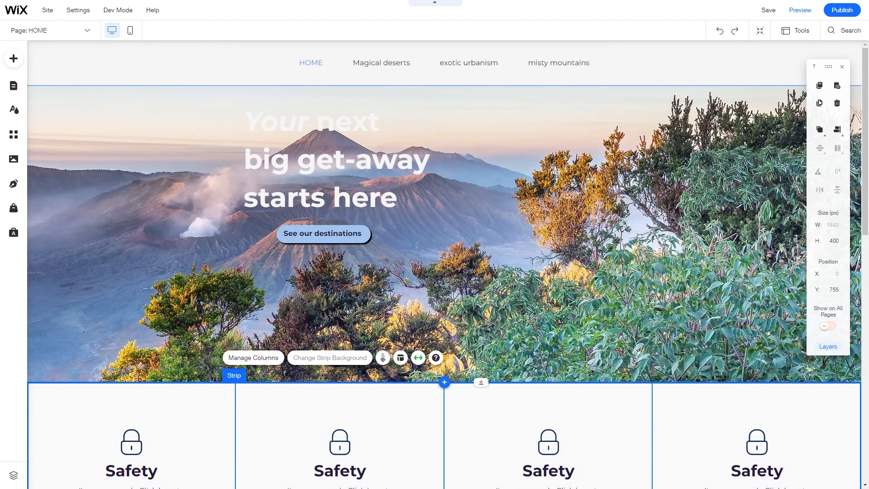
{"action": "scroll", "coordinate": [842, 328], "scroll_direction": "down", "scroll_amount": 7}
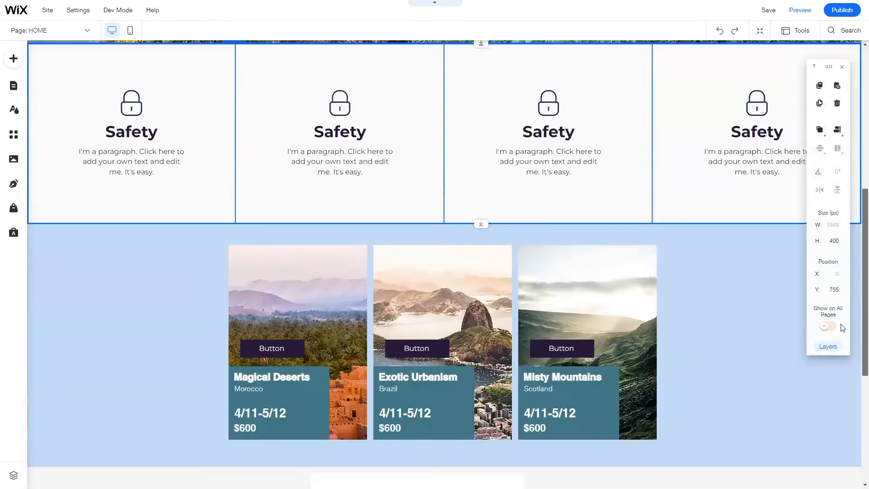
{"action": "scroll", "coordinate": [843, 328], "scroll_direction": "down", "scroll_amount": 1}
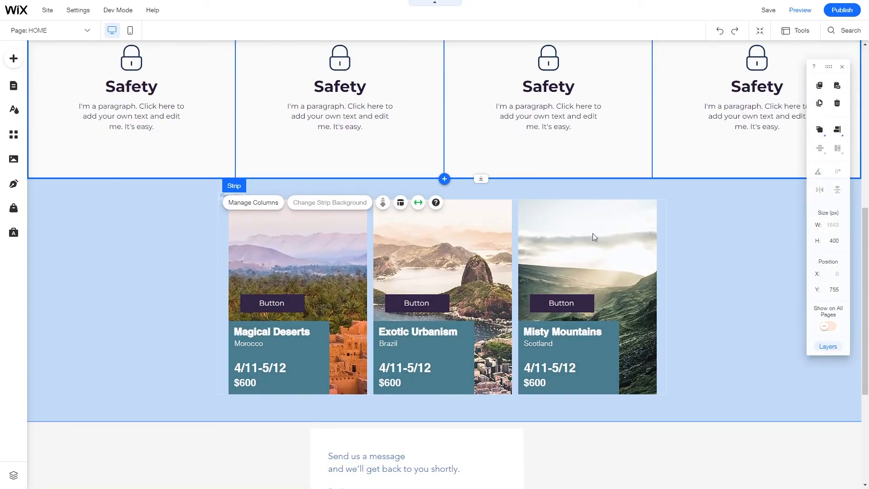
{"action": "left_click", "coordinate": [14, 59]}
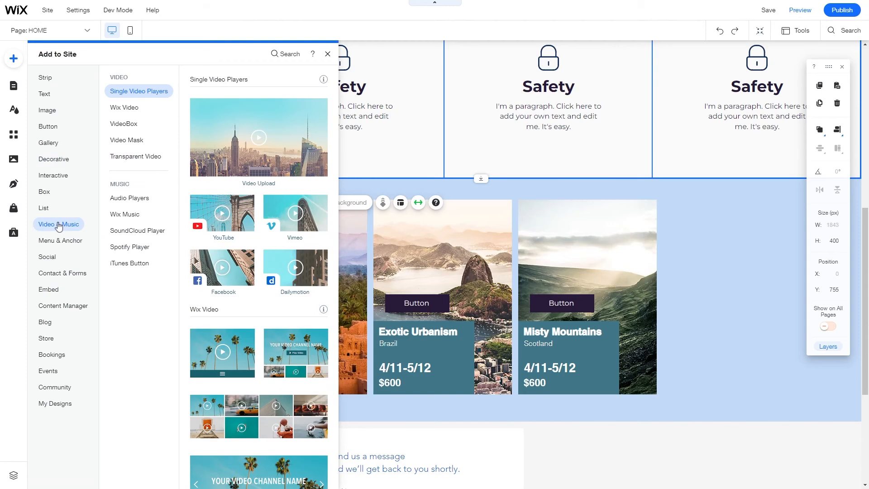
{"action": "mouse_move", "coordinate": [62, 244]}
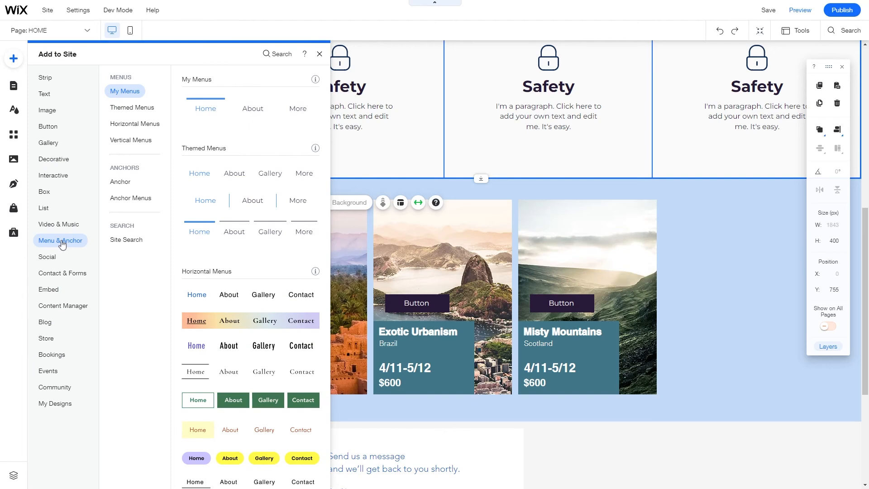
{"action": "left_click", "coordinate": [319, 54]}
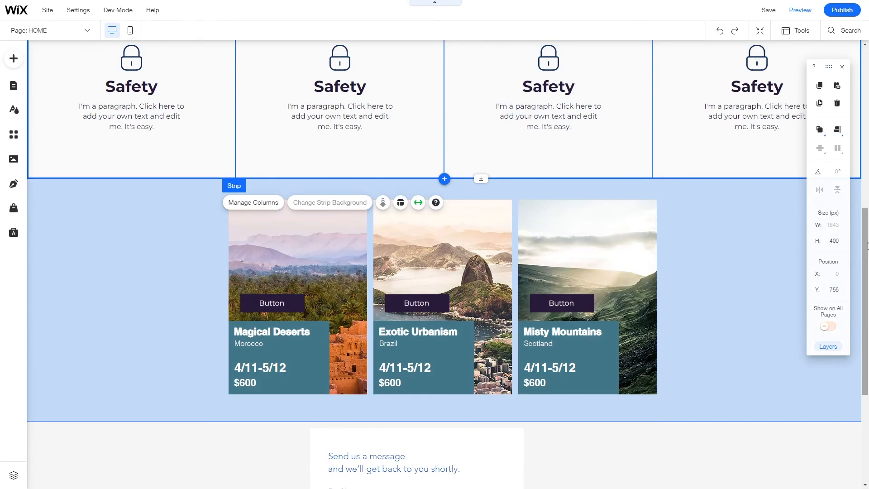
{"action": "scroll", "coordinate": [849, 244], "scroll_direction": "up", "scroll_amount": 3}
{"action": "scroll", "coordinate": [443, 263], "scroll_direction": "up", "scroll_amount": 5}
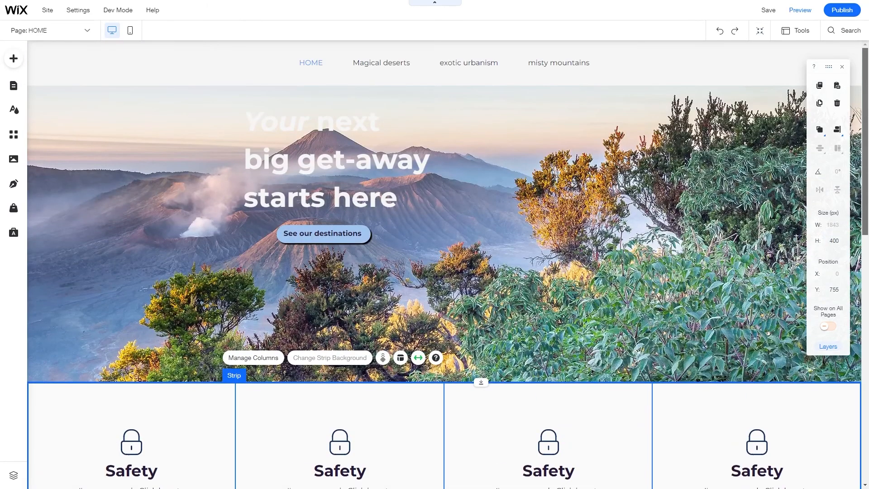
{"action": "mouse_move", "coordinate": [864, 136]}
{"action": "left_mouse_down"}
{"action": "mouse_move", "coordinate": [865, 160]}
{"action": "mouse_move", "coordinate": [865, 136]}
{"action": "left_mouse_up"}
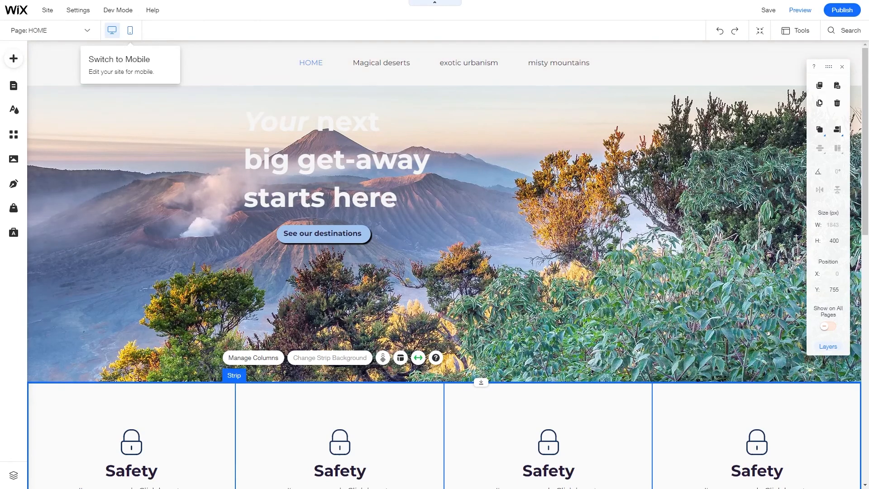
Step: Switch to editing the mobile version and stretch the hero strip downward to about twice its height
{"action": "left_click", "coordinate": [130, 30]}
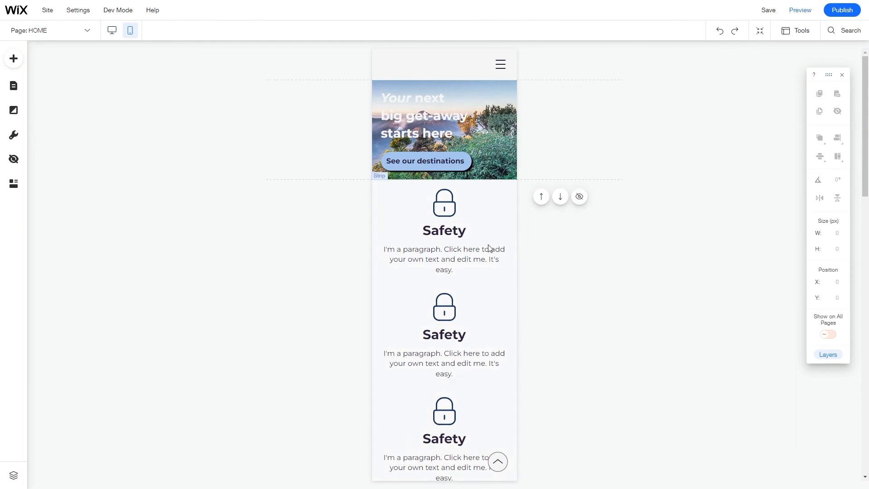
{"action": "left_click", "coordinate": [490, 161]}
{"action": "left_click_drag", "start_coordinate": [483, 176], "coordinate": [485, 295]}
Step: Set the mobile hero title to 30 px and center-align it, and lower the "See our destinations" button to X 60, Y 438
{"action": "left_click", "coordinate": [429, 117]}
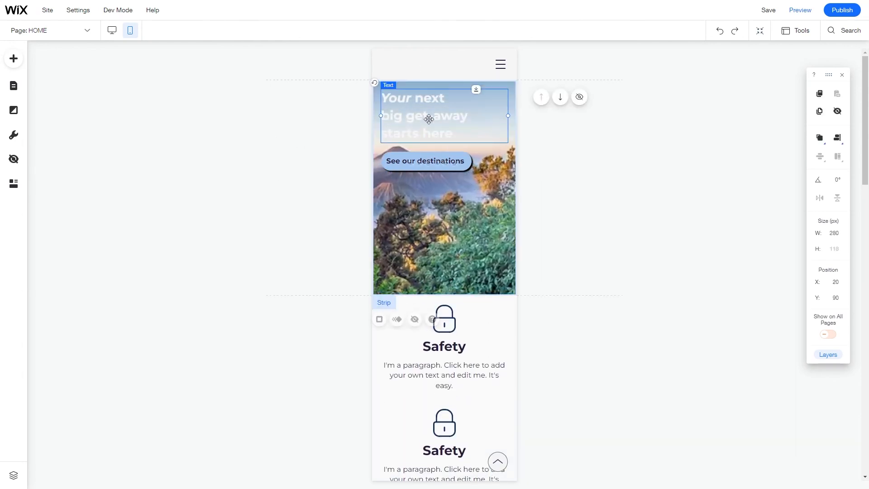
{"action": "left_click", "coordinate": [388, 164]}
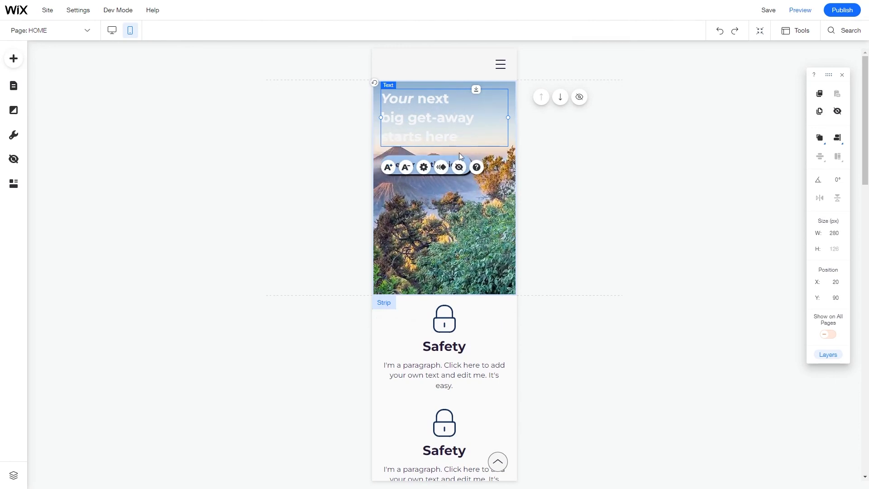
{"action": "left_click", "coordinate": [423, 167]}
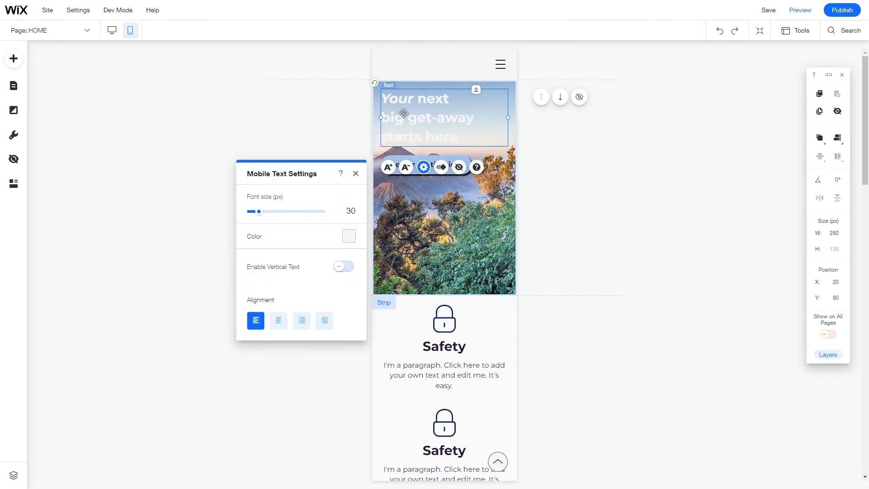
{"action": "left_click", "coordinate": [278, 320]}
{"action": "left_click", "coordinate": [198, 149]}
{"action": "left_click_drag", "start_coordinate": [423, 163], "coordinate": [442, 256]}
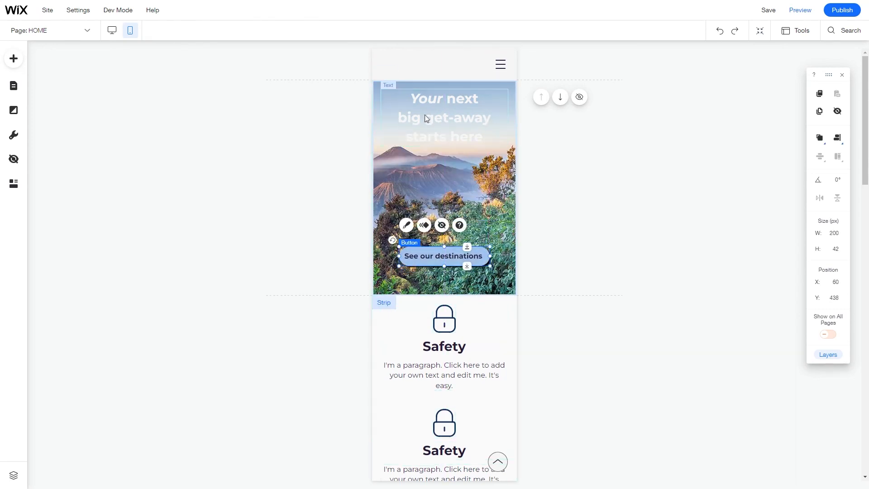
{"action": "left_click", "coordinate": [424, 115]}
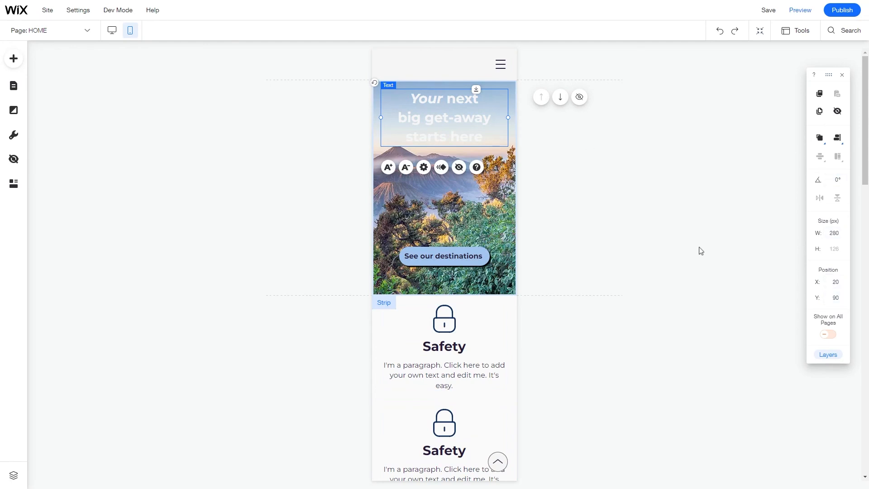
Step: Shrink the lock icon in the second Safety column to about 34 by 42 px
{"action": "scroll", "coordinate": [866, 147], "scroll_direction": "down", "scroll_amount": 6}
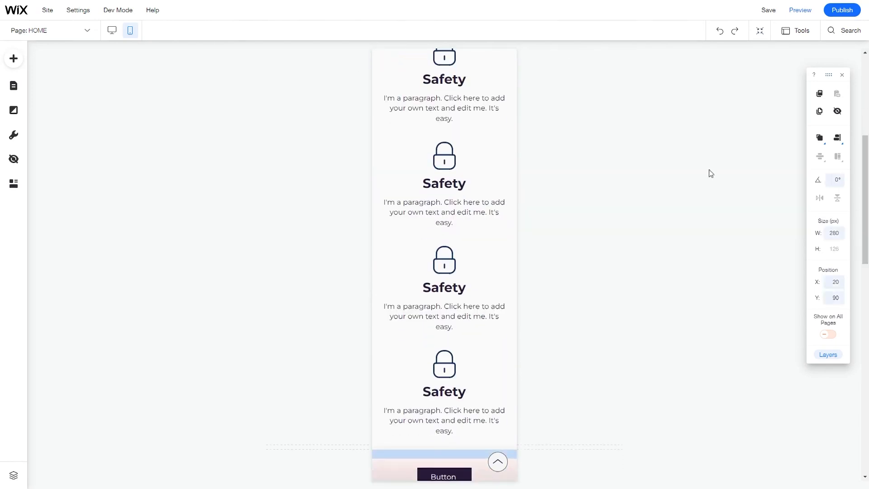
{"action": "left_click", "coordinate": [462, 149]}
{"action": "left_click", "coordinate": [438, 159]}
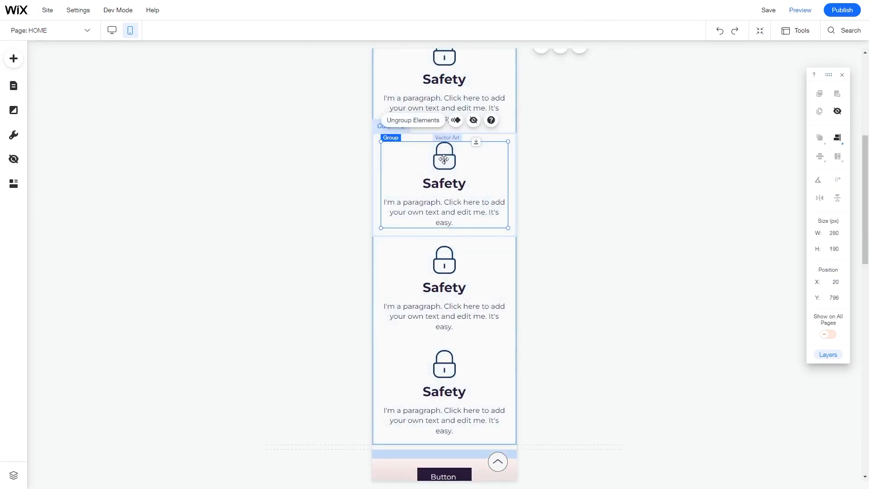
{"action": "left_click", "coordinate": [443, 161]}
{"action": "mouse_move", "coordinate": [433, 142]}
{"action": "left_mouse_down"}
{"action": "mouse_move", "coordinate": [448, 163]}
{"action": "mouse_move", "coordinate": [435, 131]}
{"action": "left_mouse_up"}
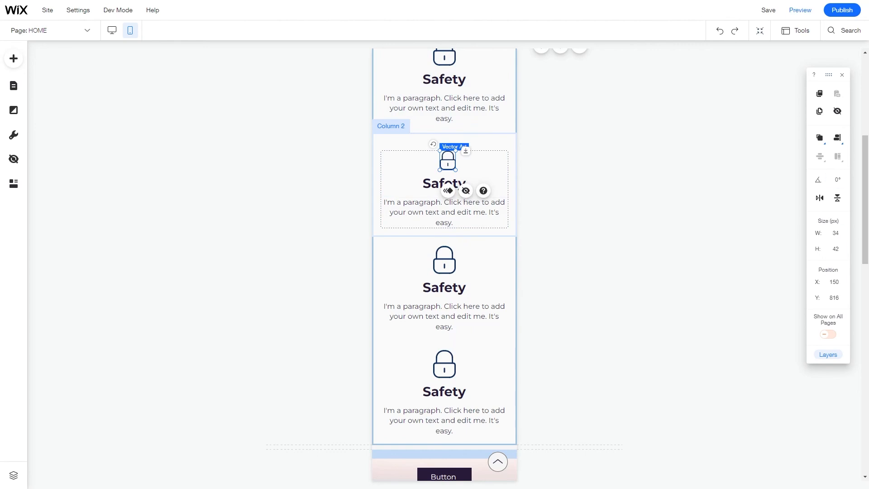
Step: Reduce the font size of the Magical Deserts card title so the repeater's card titles each fit on one line
{"action": "scroll", "coordinate": [519, 250], "scroll_direction": "down", "scroll_amount": 8}
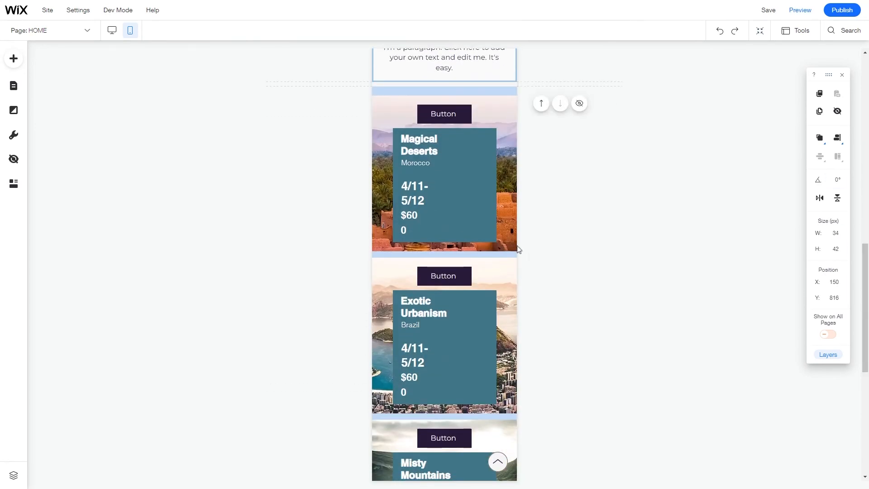
{"action": "left_click", "coordinate": [469, 194]}
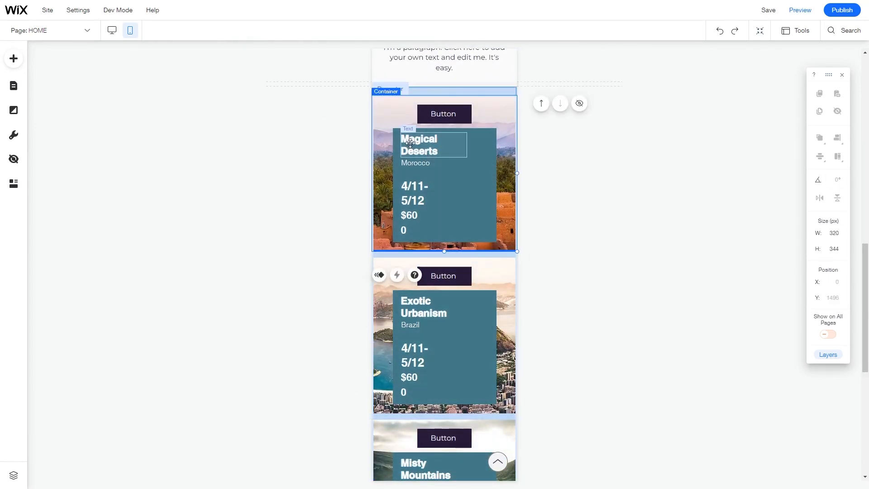
{"action": "left_click", "coordinate": [410, 143]}
{"action": "left_click", "coordinate": [425, 112]}
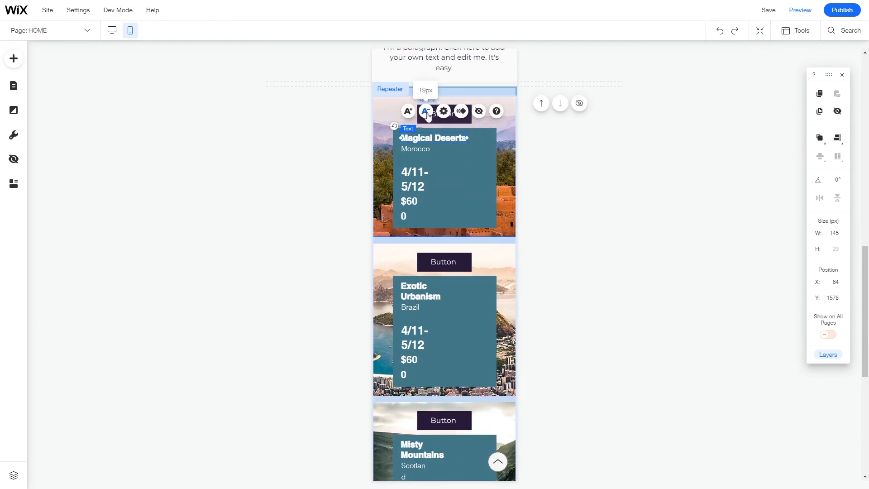
Step: Reduce the font sizes of the date and price texts in the Magical Deserts card so each fits on one line
{"action": "left_click", "coordinate": [414, 179]}
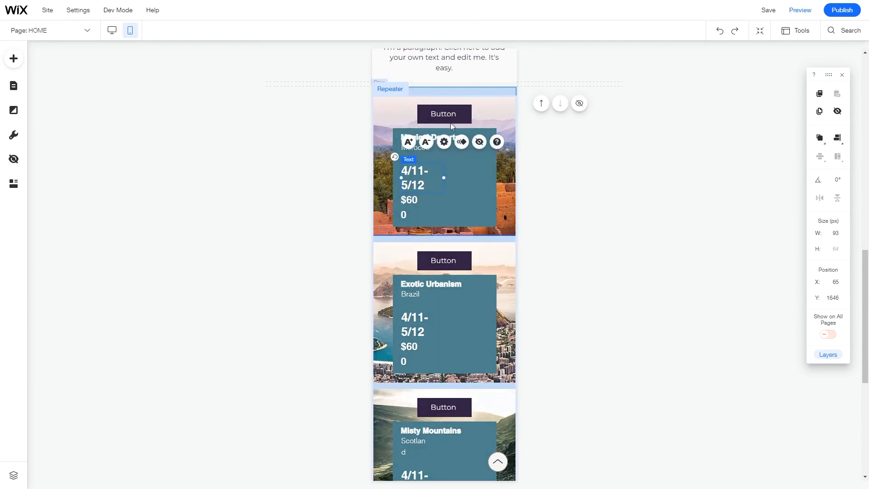
{"action": "left_click", "coordinate": [426, 142]}
{"action": "left_click", "coordinate": [426, 142]}
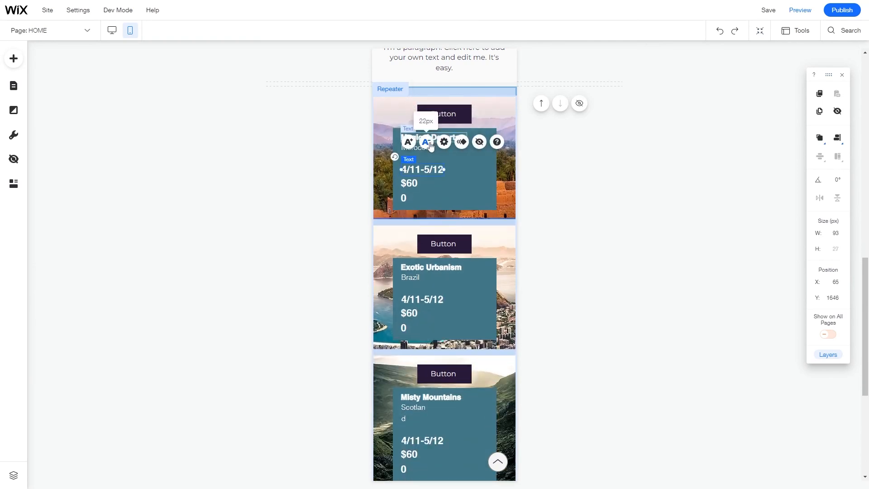
{"action": "left_click", "coordinate": [404, 194]}
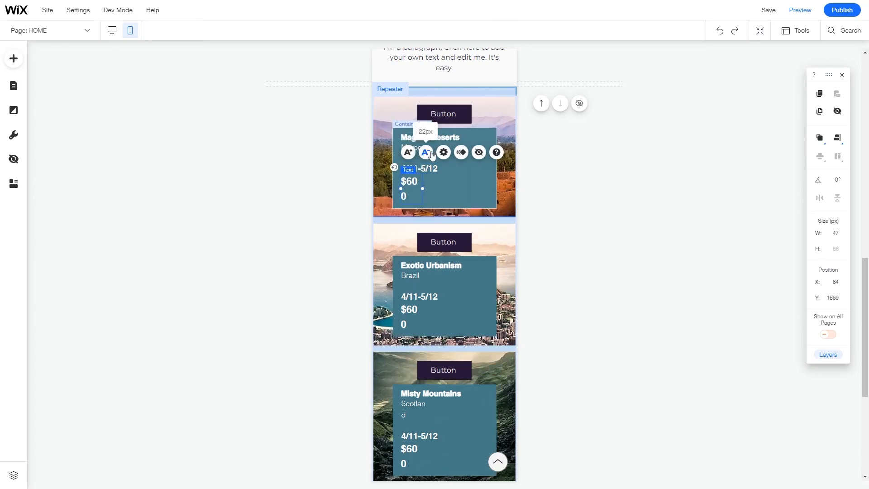
{"action": "left_click", "coordinate": [426, 152]}
{"action": "left_click", "coordinate": [552, 182]}
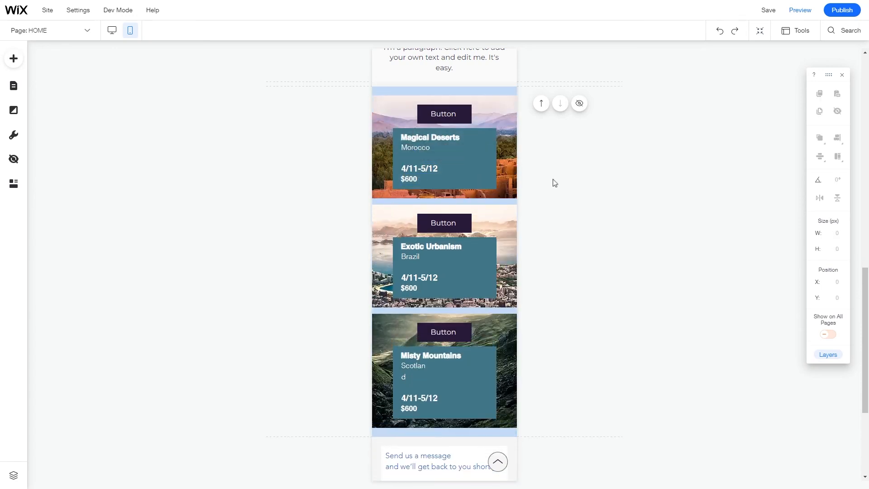
Step: Narrow the Magical Deserts card's text box to about 163 px and move it to the card's lower-left corner at X 6, Y 1588
{"action": "left_click", "coordinate": [446, 149]}
{"action": "left_click", "coordinate": [448, 152]}
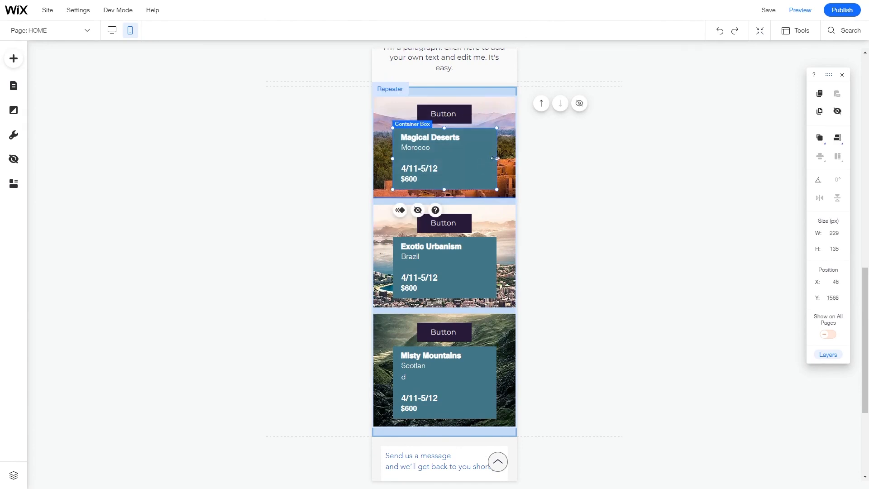
{"action": "left_click_drag", "start_coordinate": [495, 158], "coordinate": [431, 170]}
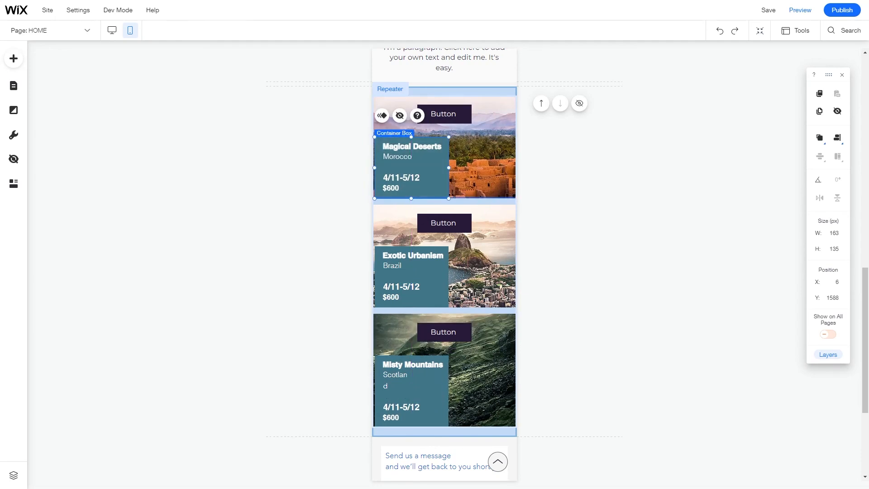
Step: Center the shrunken lock icon in the second Safety column at X 142
{"action": "left_click_drag", "start_coordinate": [865, 353], "coordinate": [663, 223]}
{"action": "left_click", "coordinate": [456, 209]}
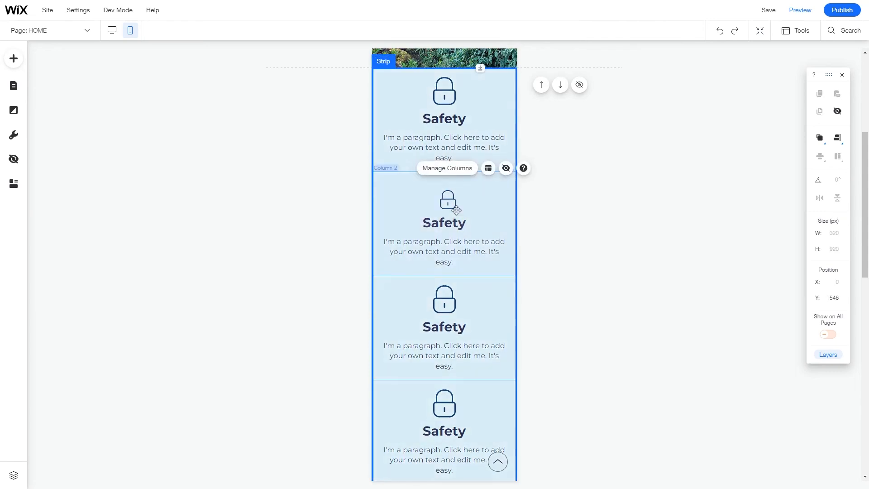
{"action": "left_click", "coordinate": [453, 205]}
{"action": "left_click", "coordinate": [449, 203]}
{"action": "left_click", "coordinate": [448, 202]}
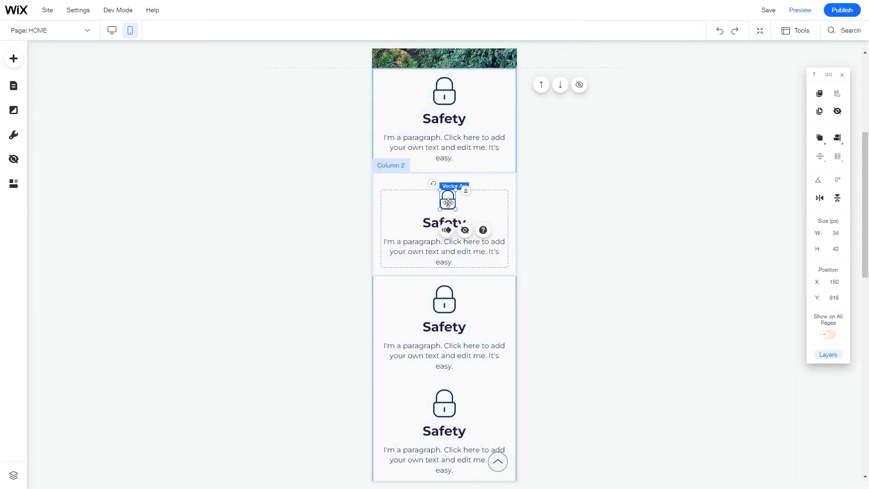
{"action": "left_click_drag", "start_coordinate": [448, 202], "coordinate": [444, 202]}
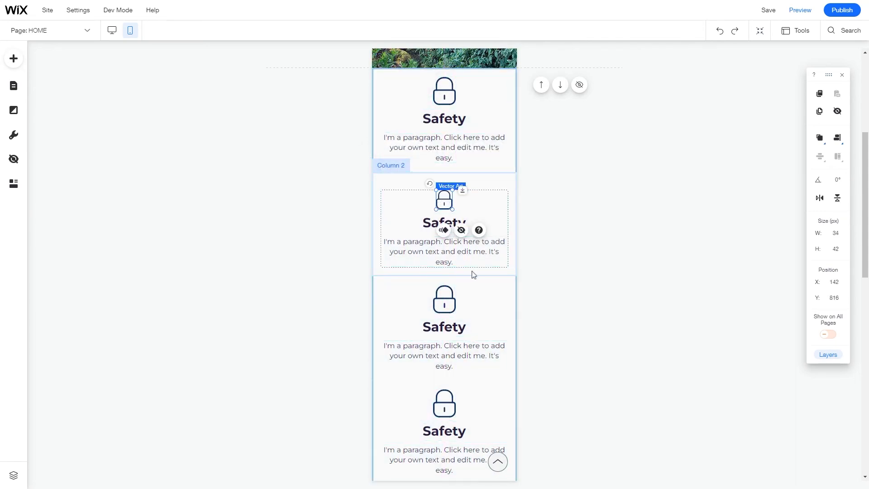
Step: Set the second Safety column's paragraph to 14 px and make its Safety heading slightly smaller
{"action": "left_click", "coordinate": [466, 248]}
{"action": "left_click", "coordinate": [406, 217]}
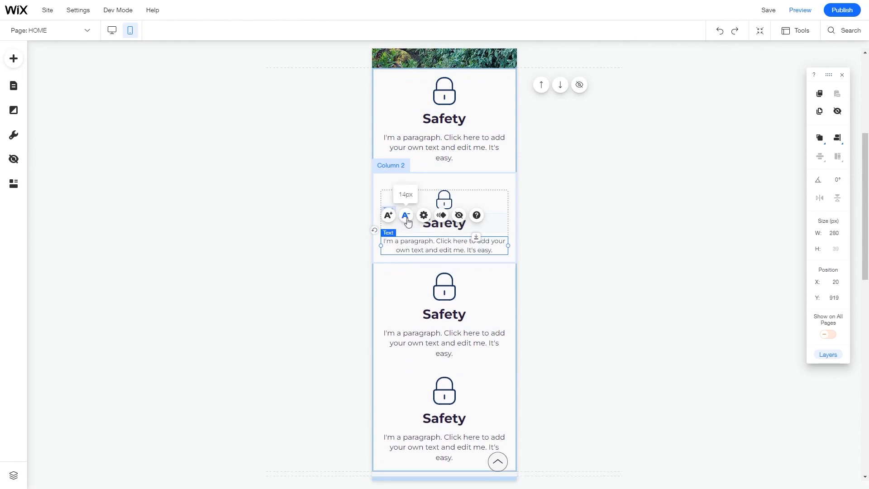
{"action": "left_click", "coordinate": [556, 264]}
{"action": "left_click", "coordinate": [433, 223]}
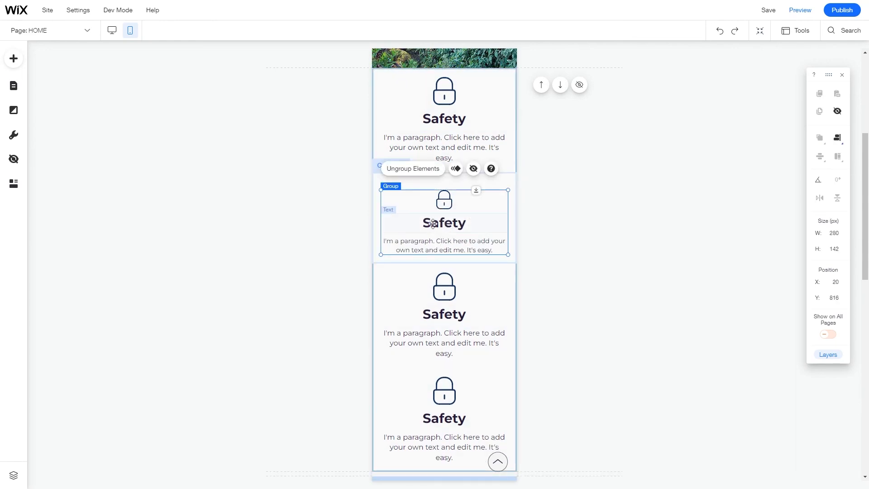
{"action": "left_click", "coordinate": [433, 223]}
{"action": "left_click", "coordinate": [406, 191]}
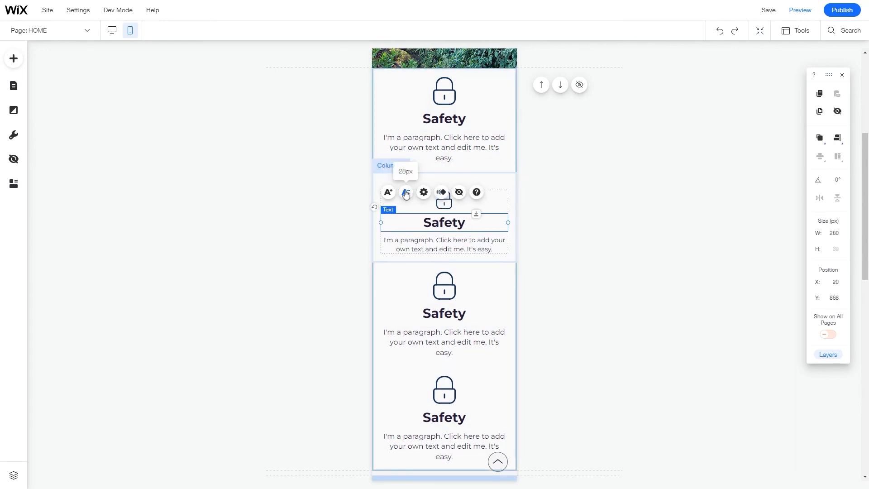
{"action": "left_click", "coordinate": [644, 244]}
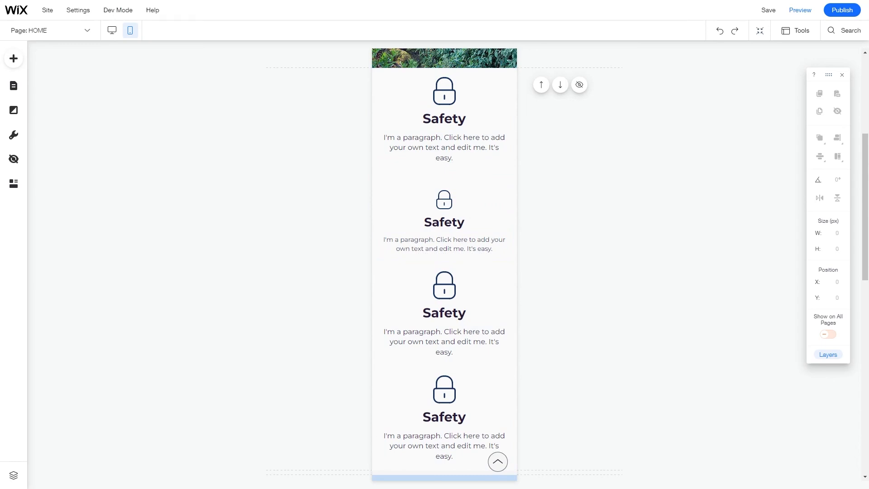
Step: Review the mobile hero strip, return to the desktop version and select the contact form in the footer
{"action": "left_click_drag", "start_coordinate": [865, 207], "coordinate": [865, 129]}
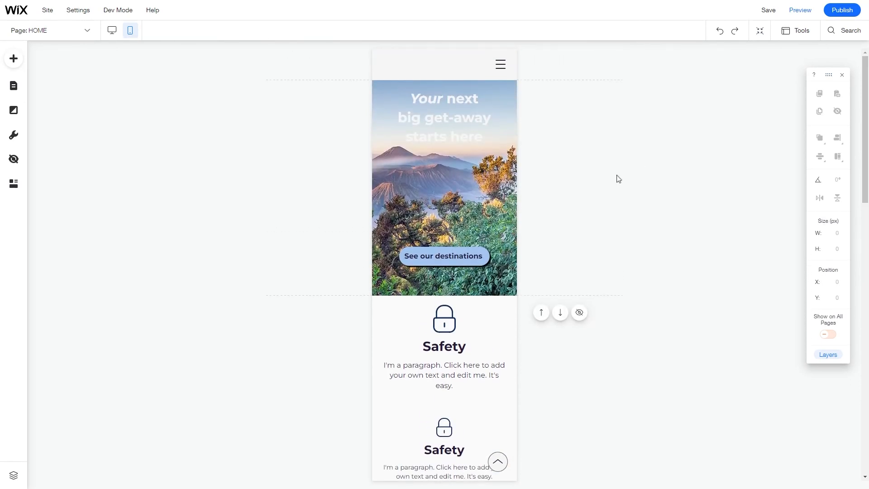
{"action": "left_click", "coordinate": [112, 30]}
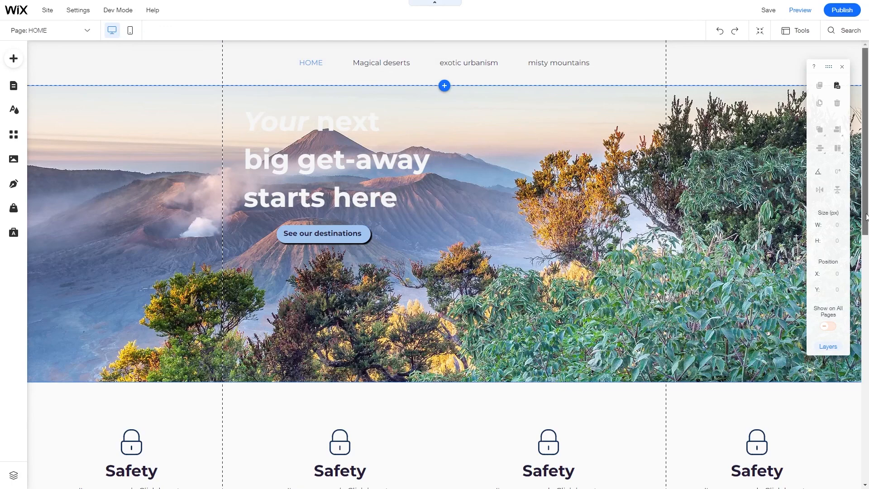
{"action": "left_click_drag", "start_coordinate": [865, 219], "coordinate": [864, 460]}
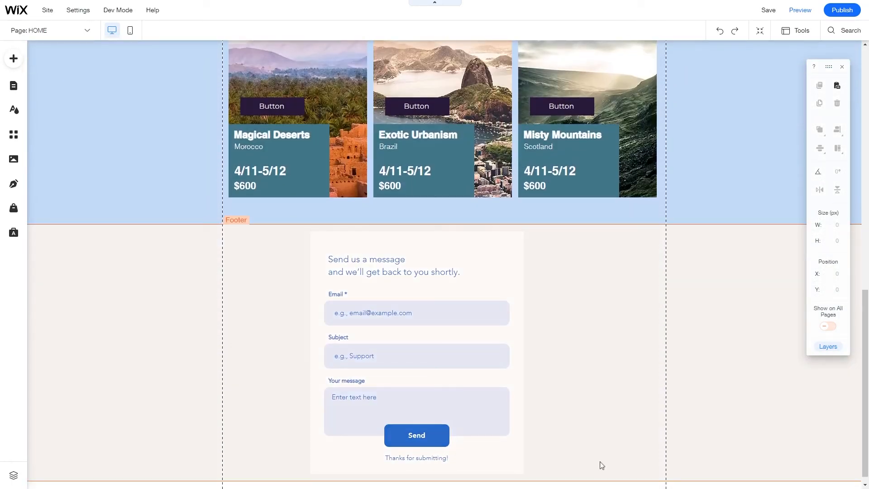
{"action": "left_click", "coordinate": [401, 345]}
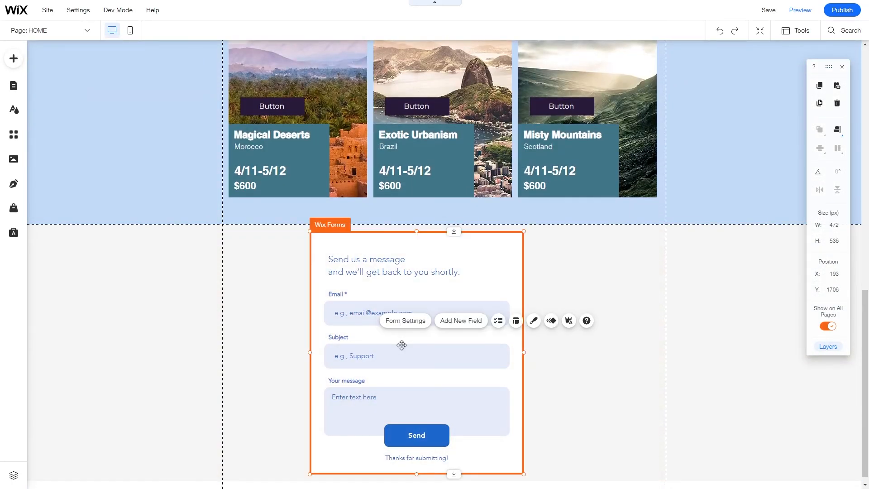